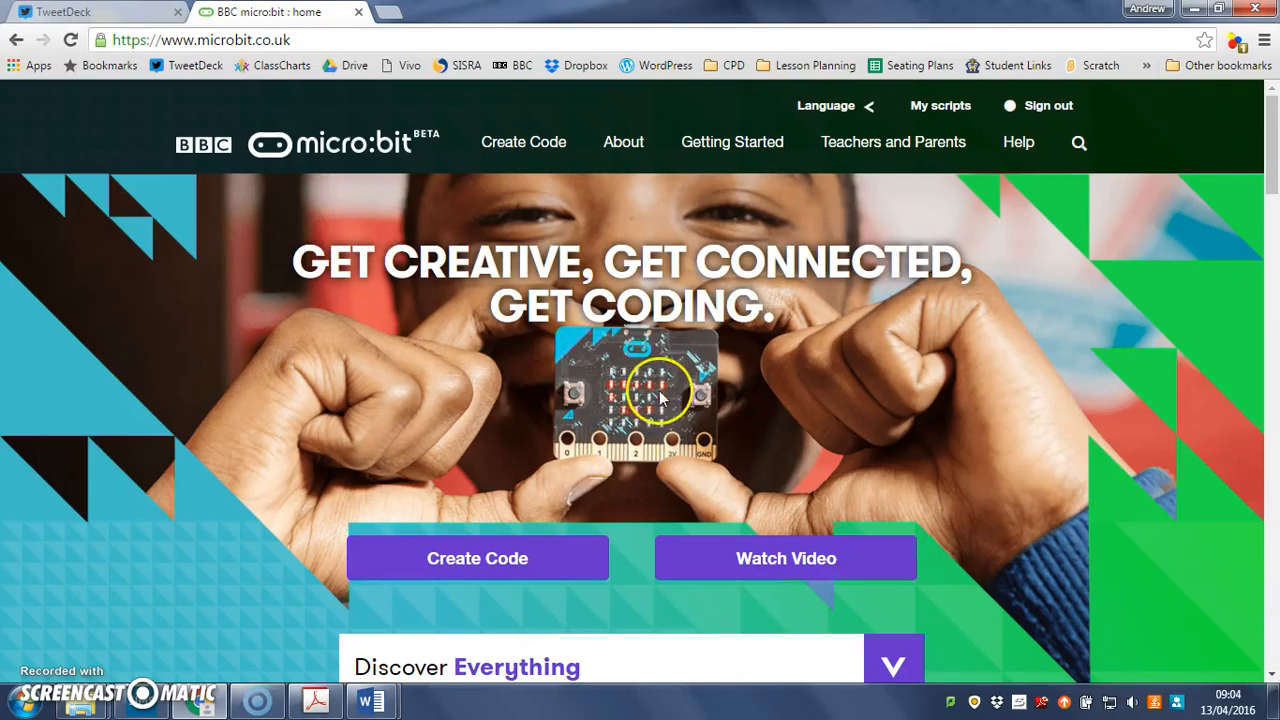
# Start a new Microsoft Block Editor project from the micro:bit Create Code page
pyautogui.click(467, 561)
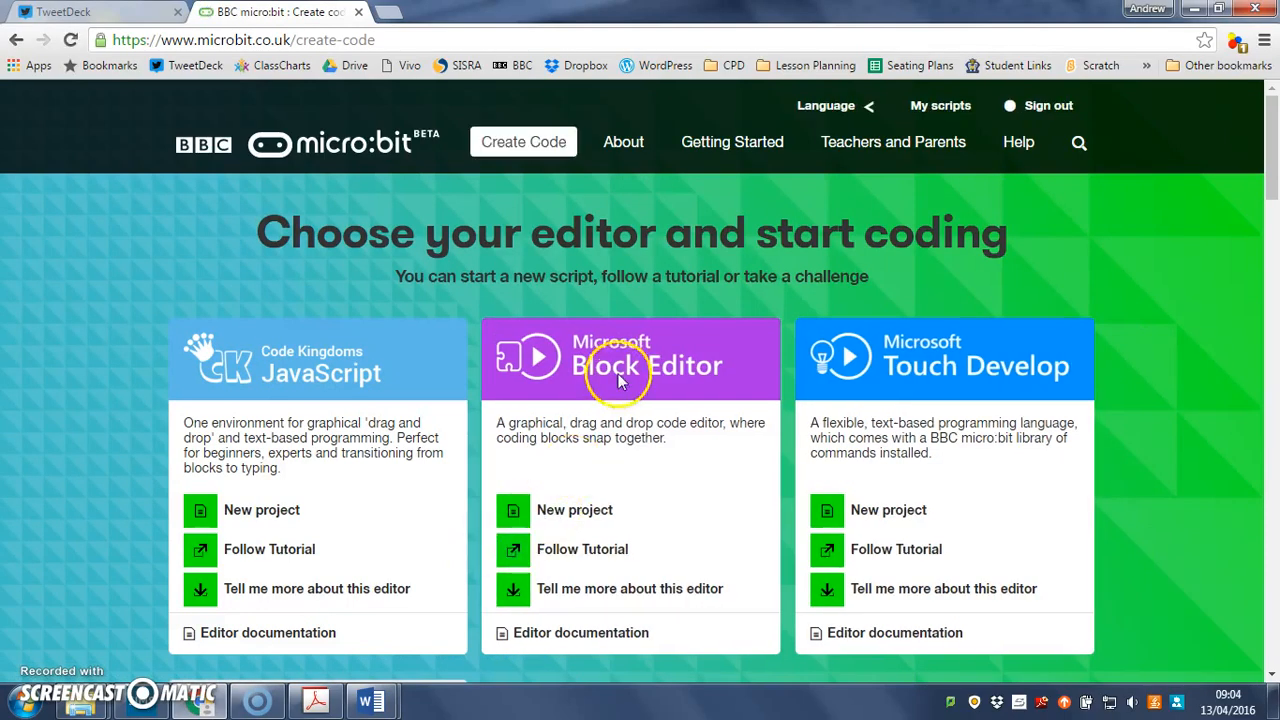
pyautogui.click(589, 510)
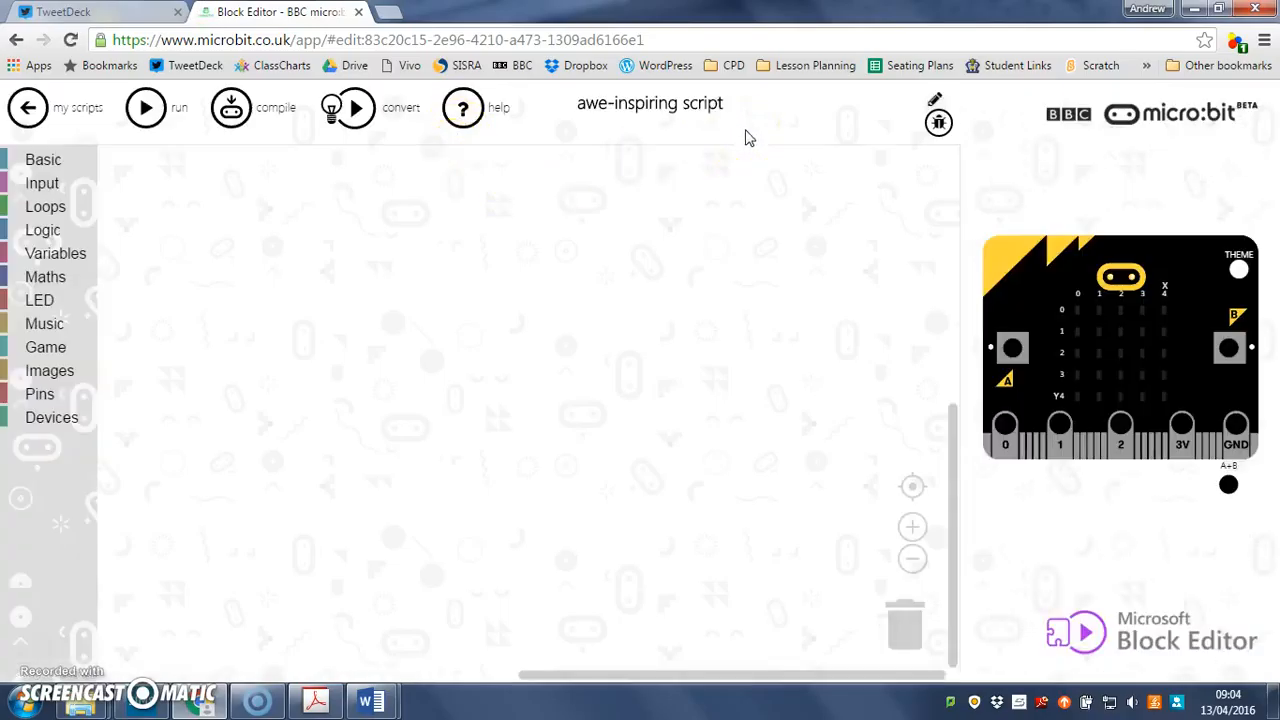
# Rename the script to 'Secret Message'
pyautogui.click(686, 103)
pyautogui.hotkey('ctrl', 'a')
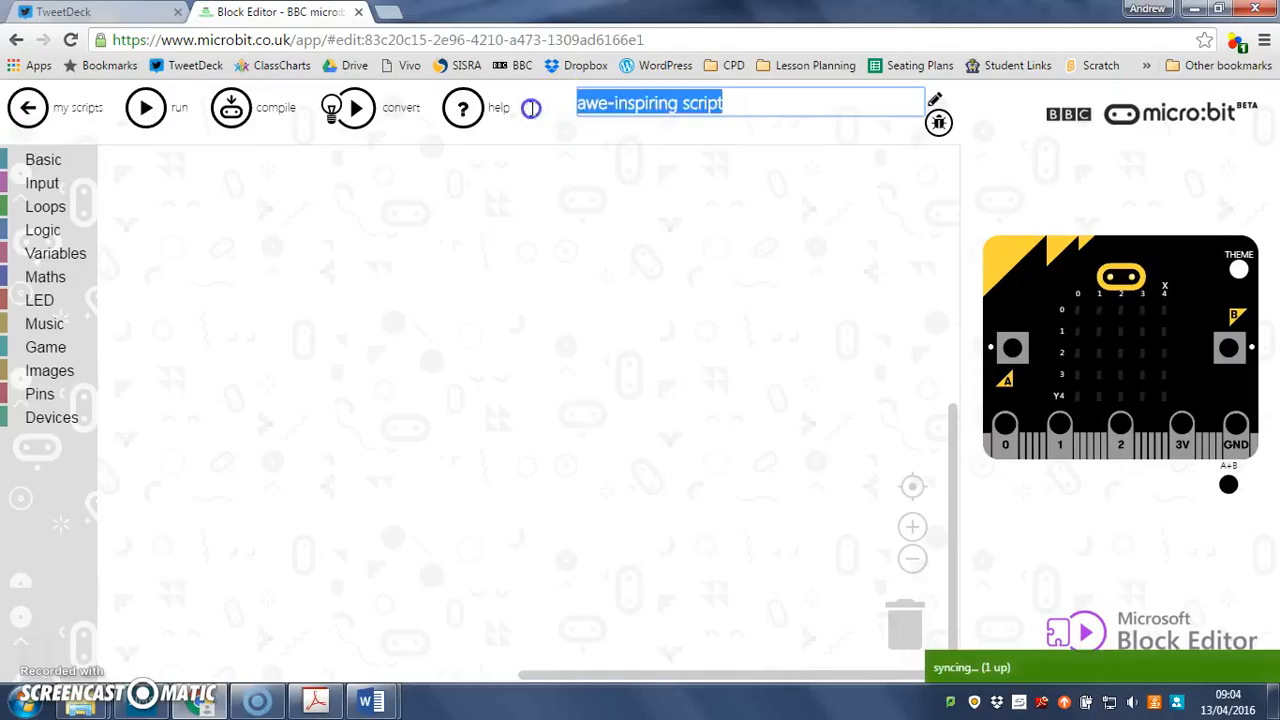
pyautogui.click(525, 112)
pyautogui.write('Secret Message')
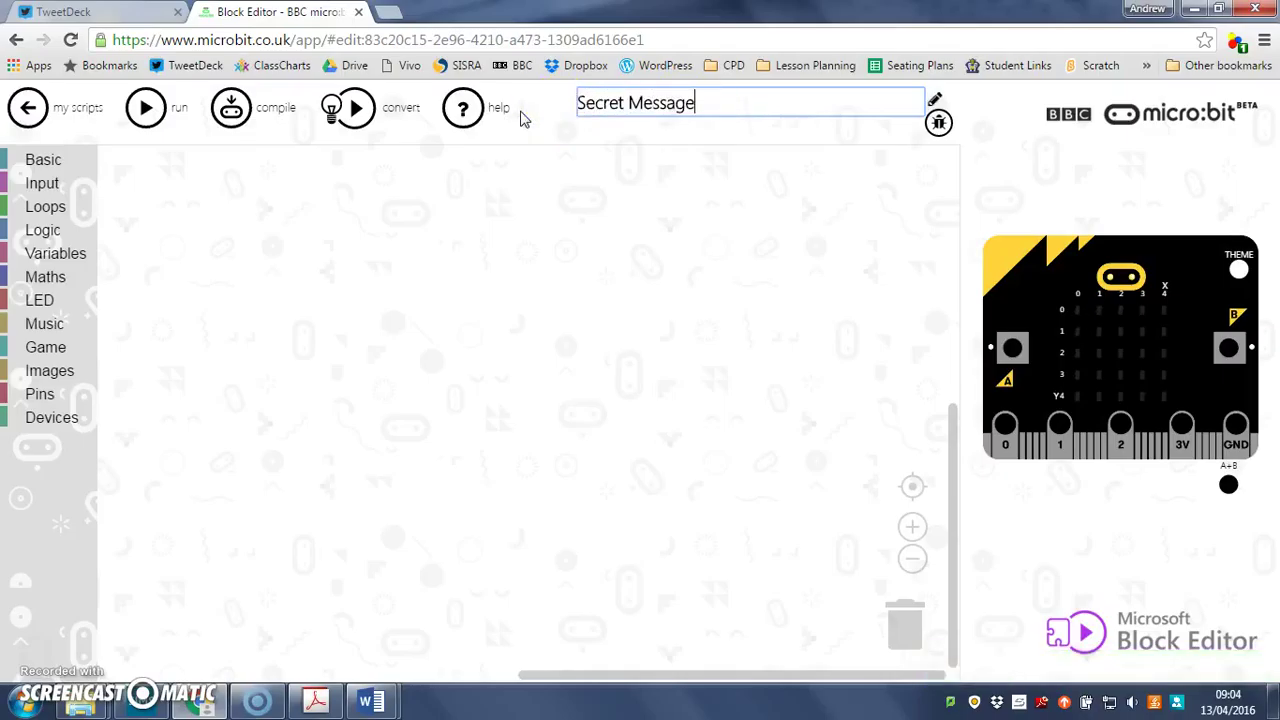
pyautogui.click(459, 210)
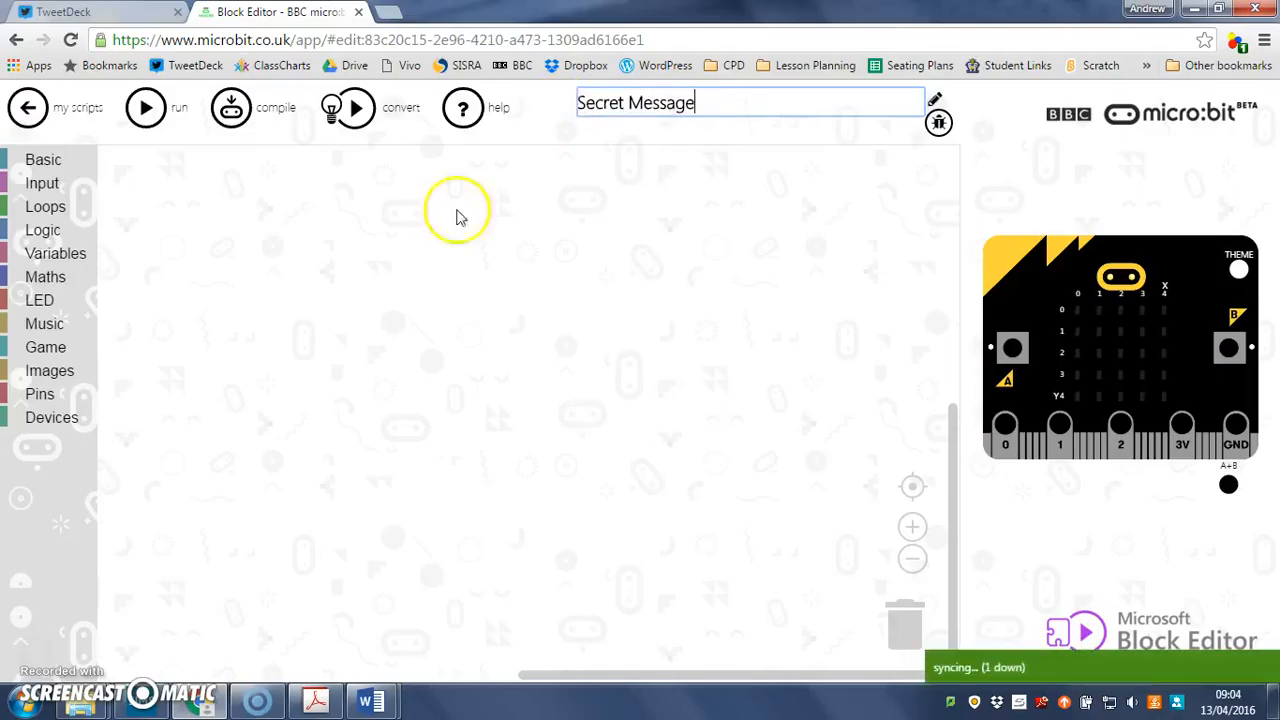
pyautogui.click(466, 313)
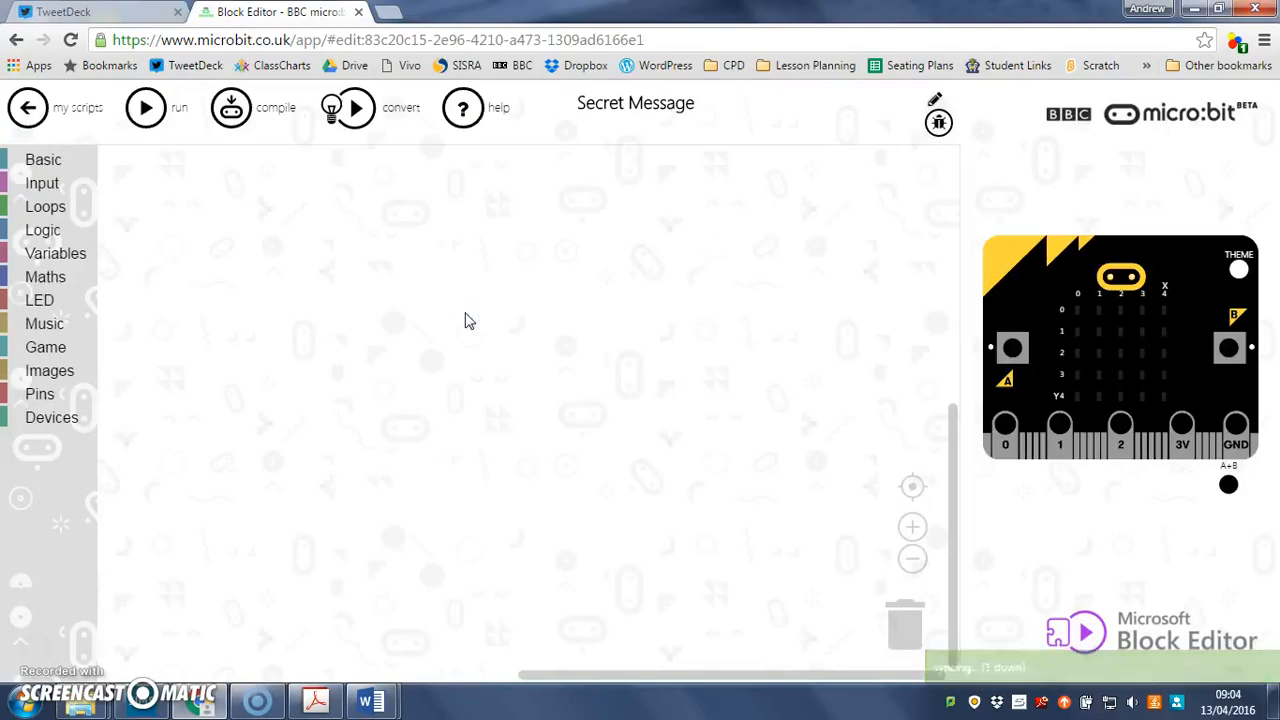
# Place a 'set item to' block from Variables onto the workspace
pyautogui.click(56, 253)
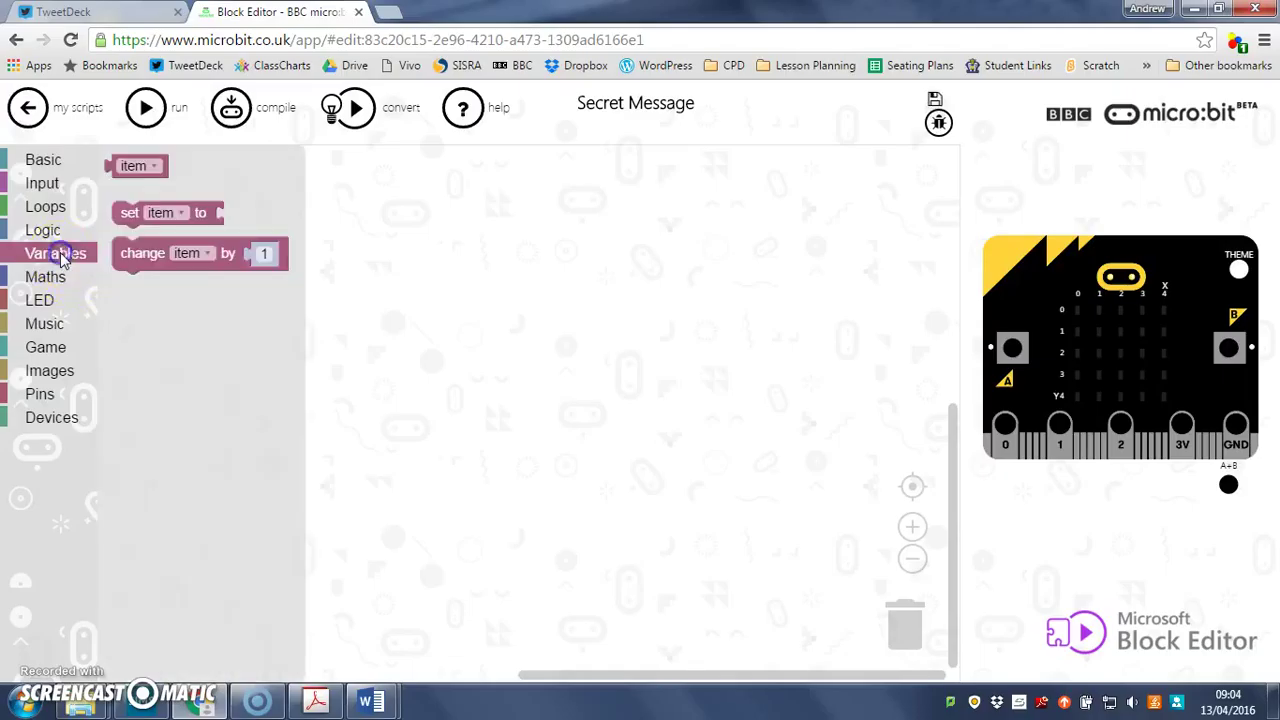
pyautogui.click(126, 215)
pyautogui.moveTo(126, 215); pyautogui.dragTo(212, 178)
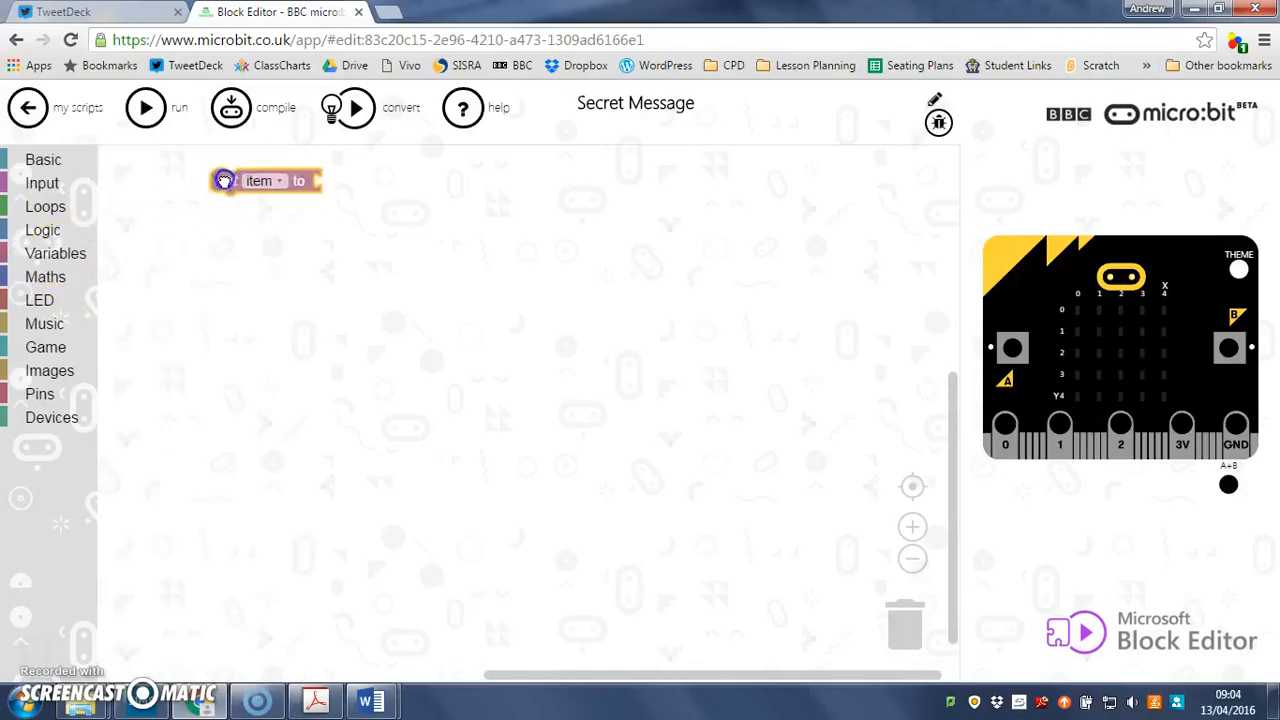
# Duplicate the 'set item to' block until six copies are stacked together
pyautogui.rightClick(212, 178)
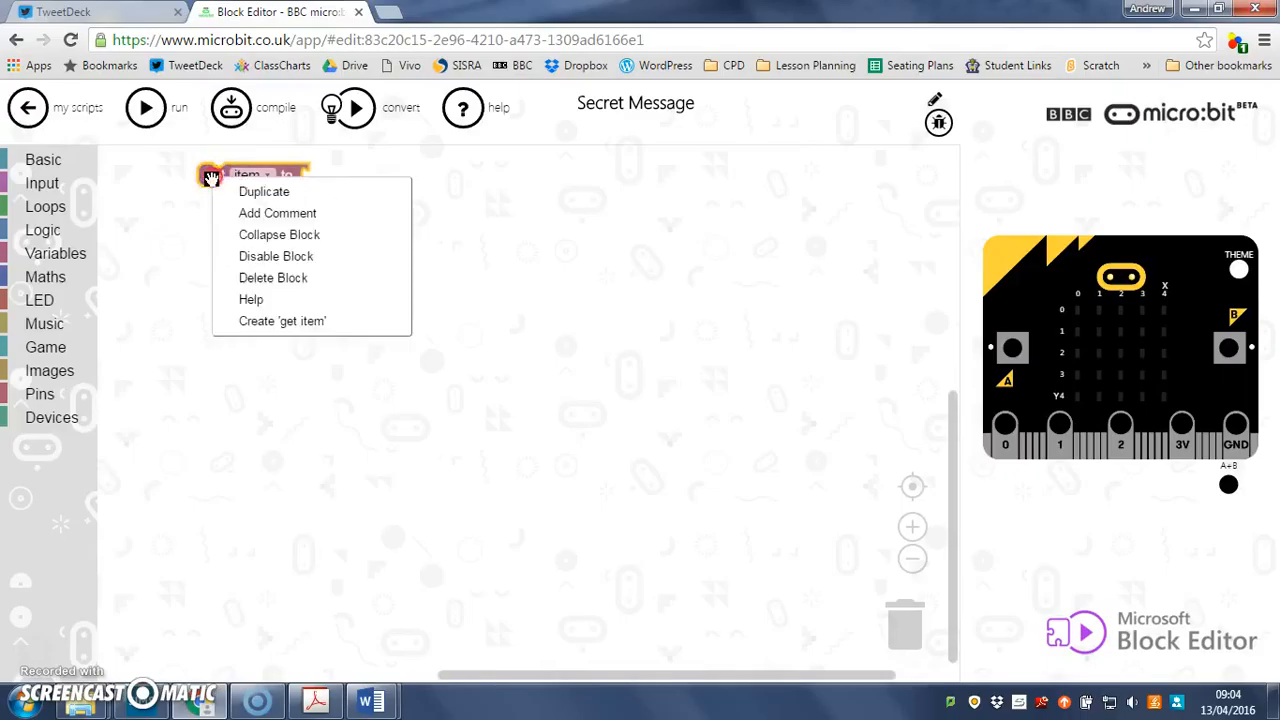
pyautogui.click(230, 191)
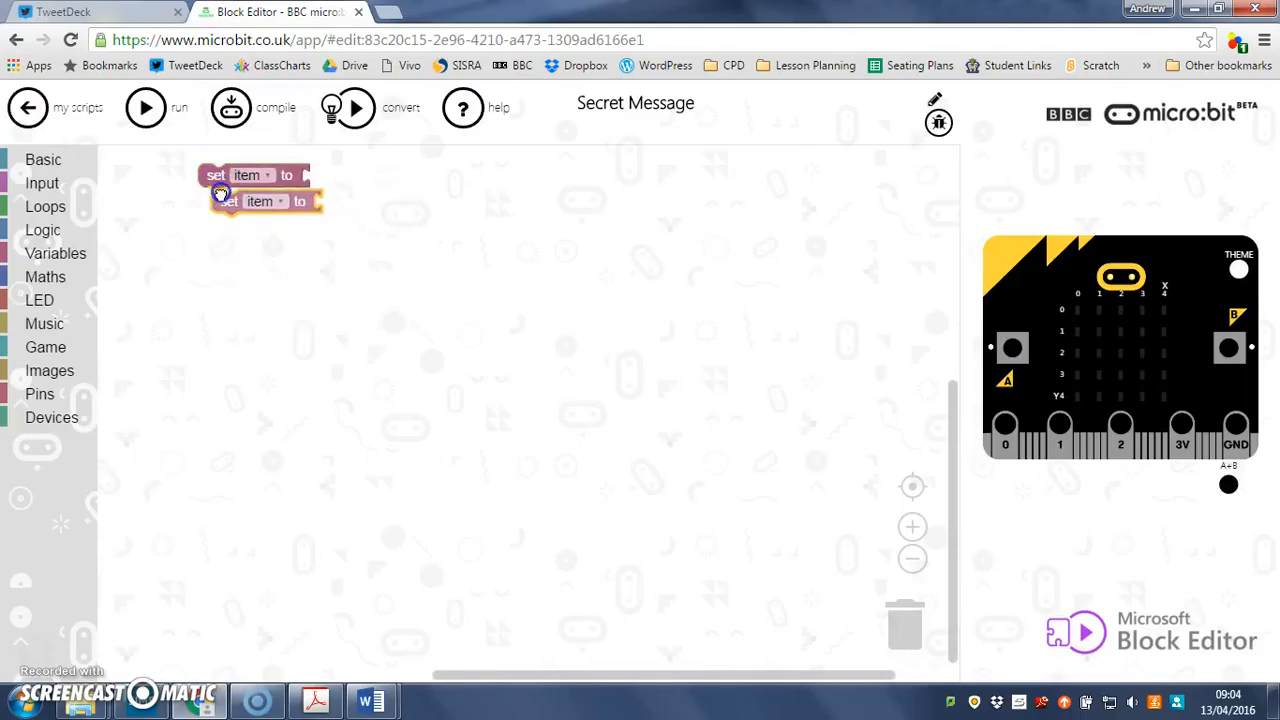
pyautogui.moveTo(226, 206); pyautogui.dragTo(214, 194)
pyautogui.rightClick(218, 194)
pyautogui.click(248, 208)
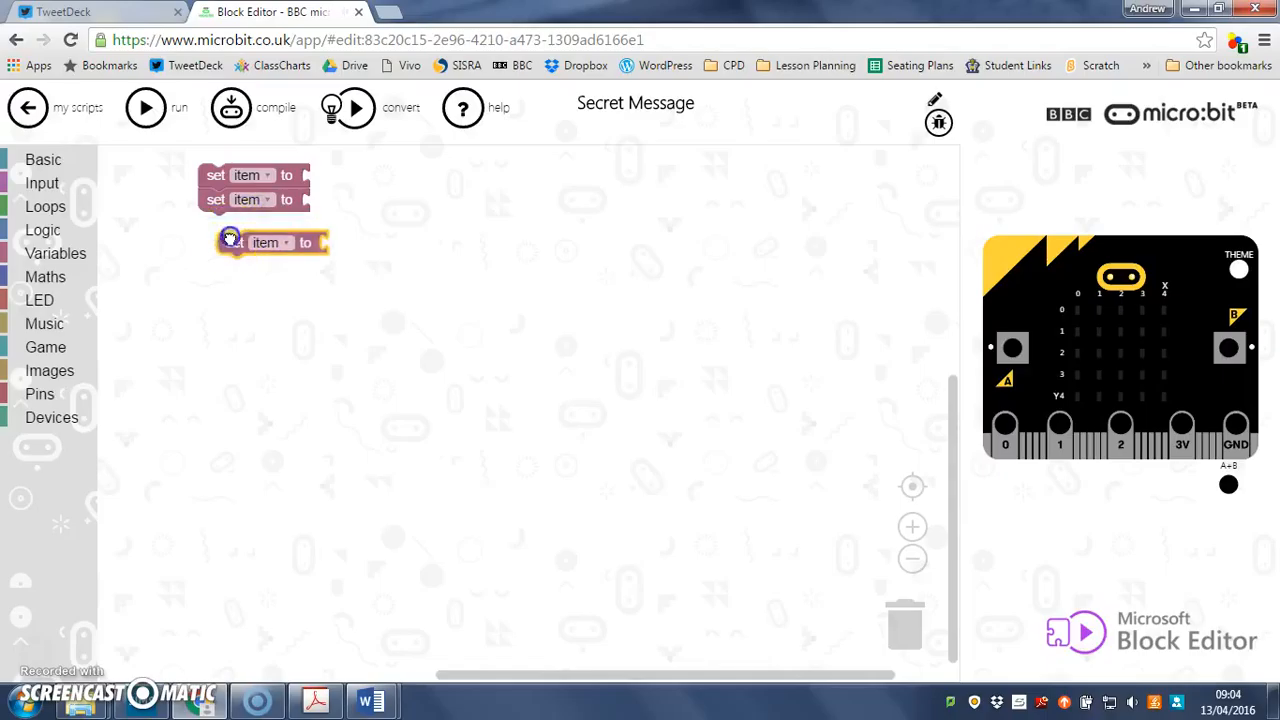
pyautogui.moveTo(226, 234); pyautogui.dragTo(214, 218)
pyautogui.rightClick(215, 220)
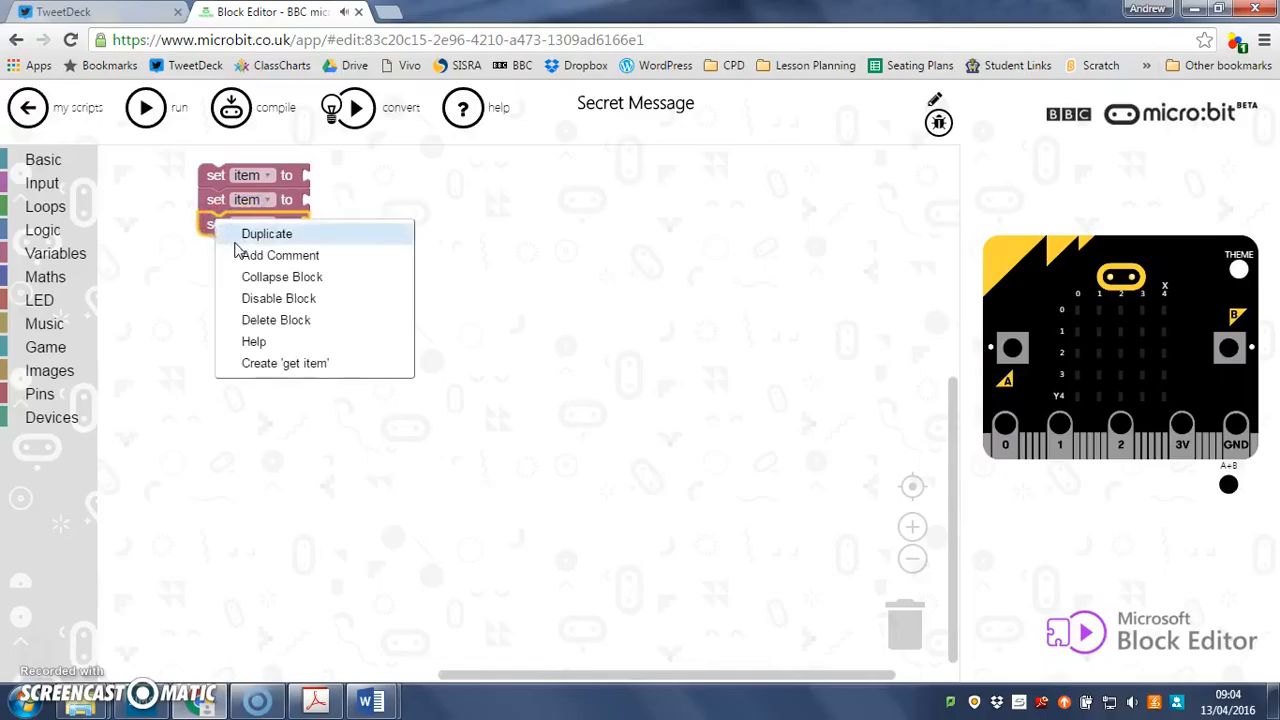
pyautogui.click(245, 234)
pyautogui.moveTo(229, 257); pyautogui.dragTo(212, 246)
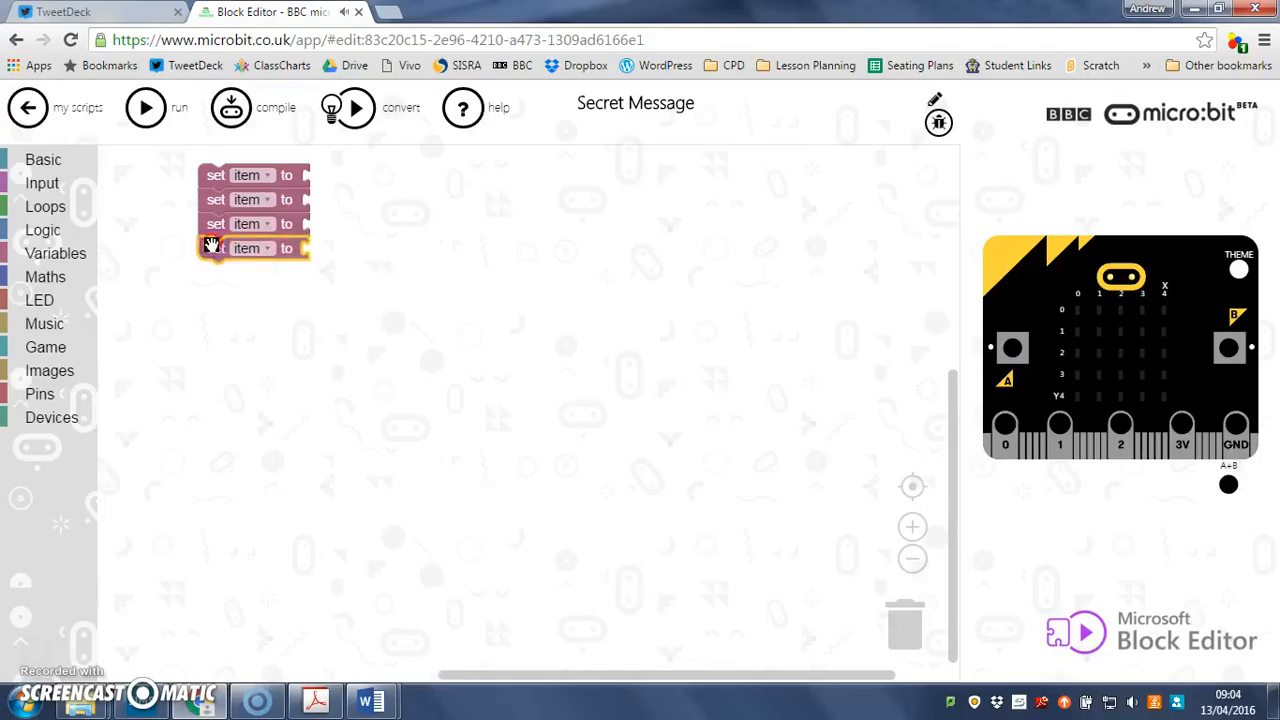
pyautogui.rightClick(212, 246)
pyautogui.click(216, 258)
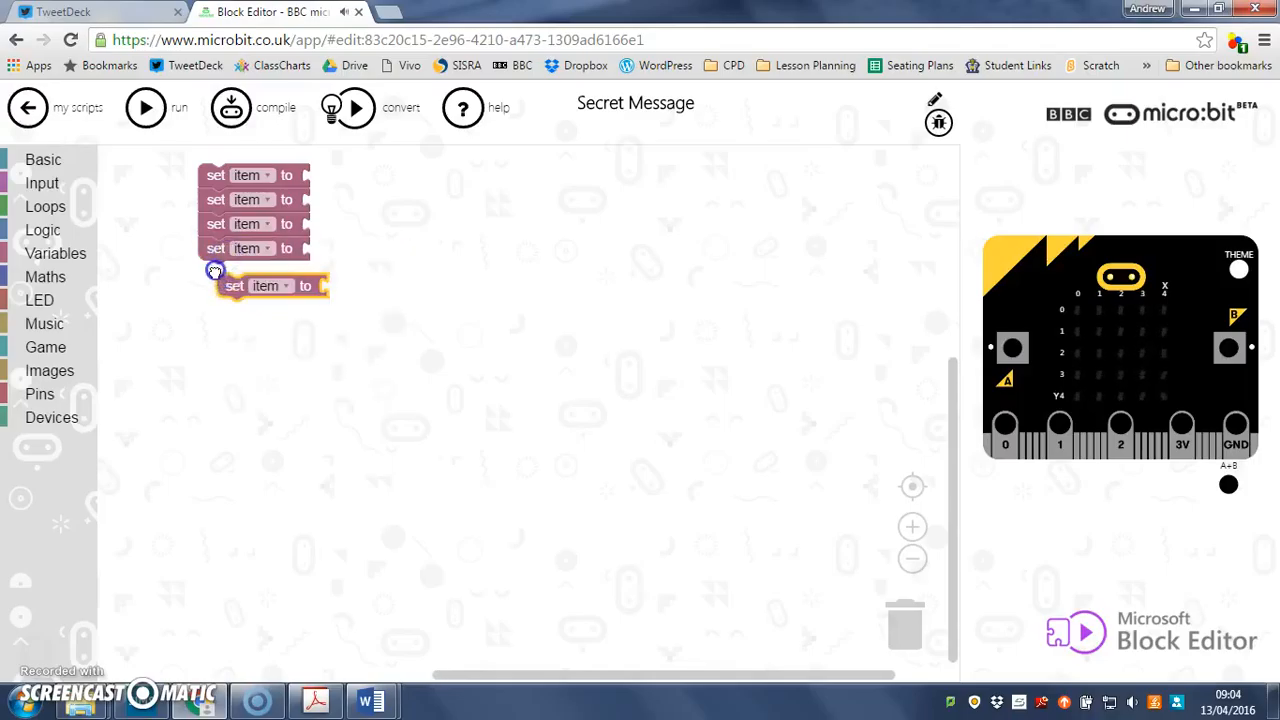
pyautogui.moveTo(223, 283); pyautogui.dragTo(210, 270)
pyautogui.rightClick(210, 270)
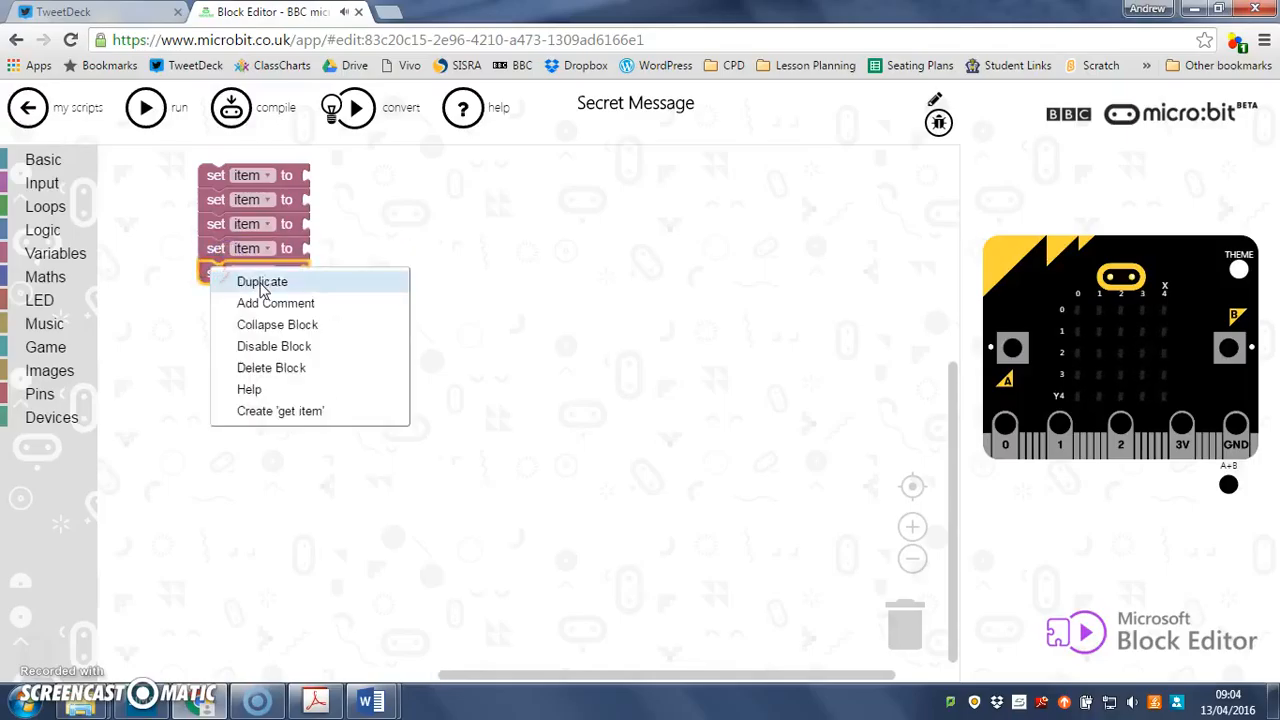
pyautogui.click(250, 277)
pyautogui.moveTo(215, 309); pyautogui.dragTo(209, 295)
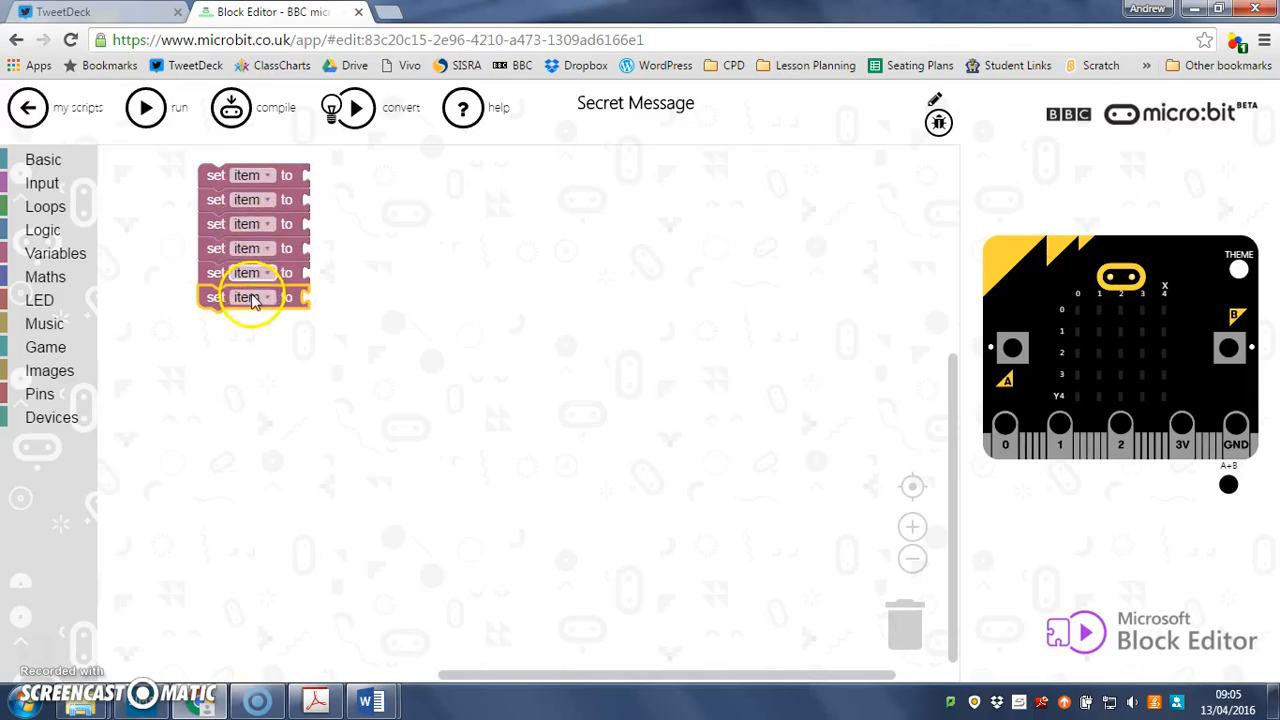
# Rename the top block's variable 'item' to code1
pyautogui.click(268, 178)
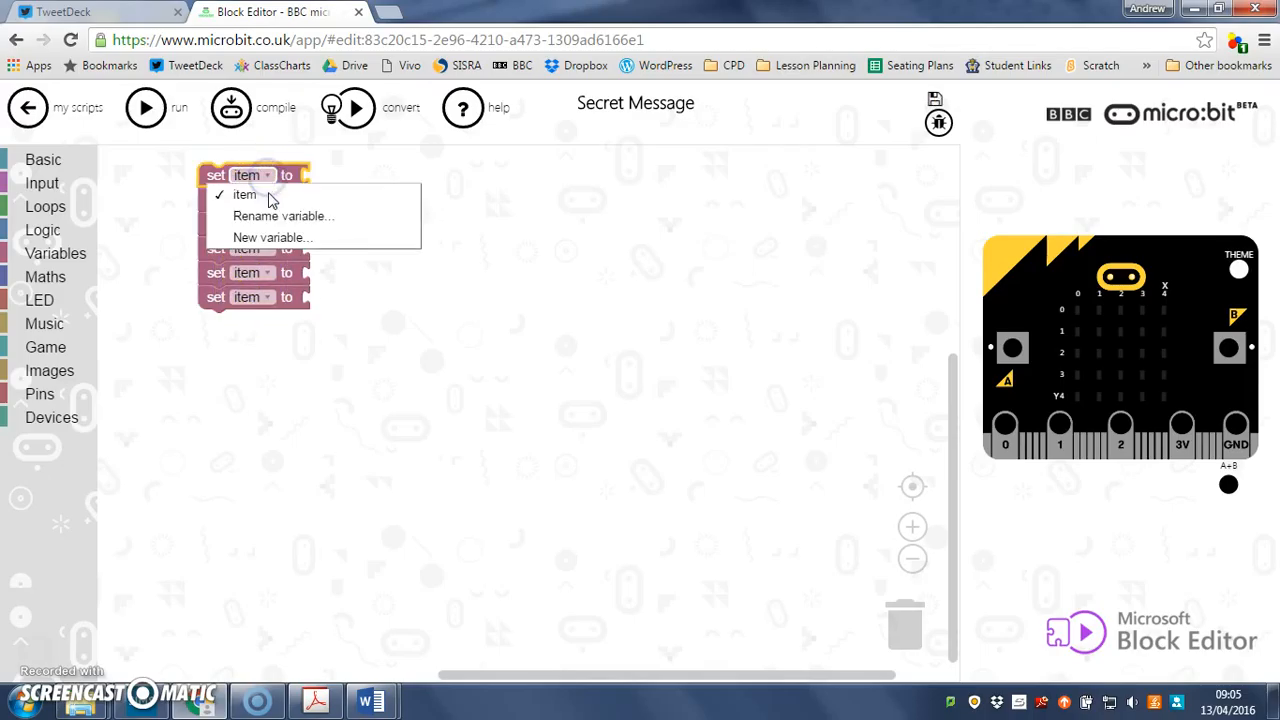
pyautogui.click(271, 219)
pyautogui.write('code1')
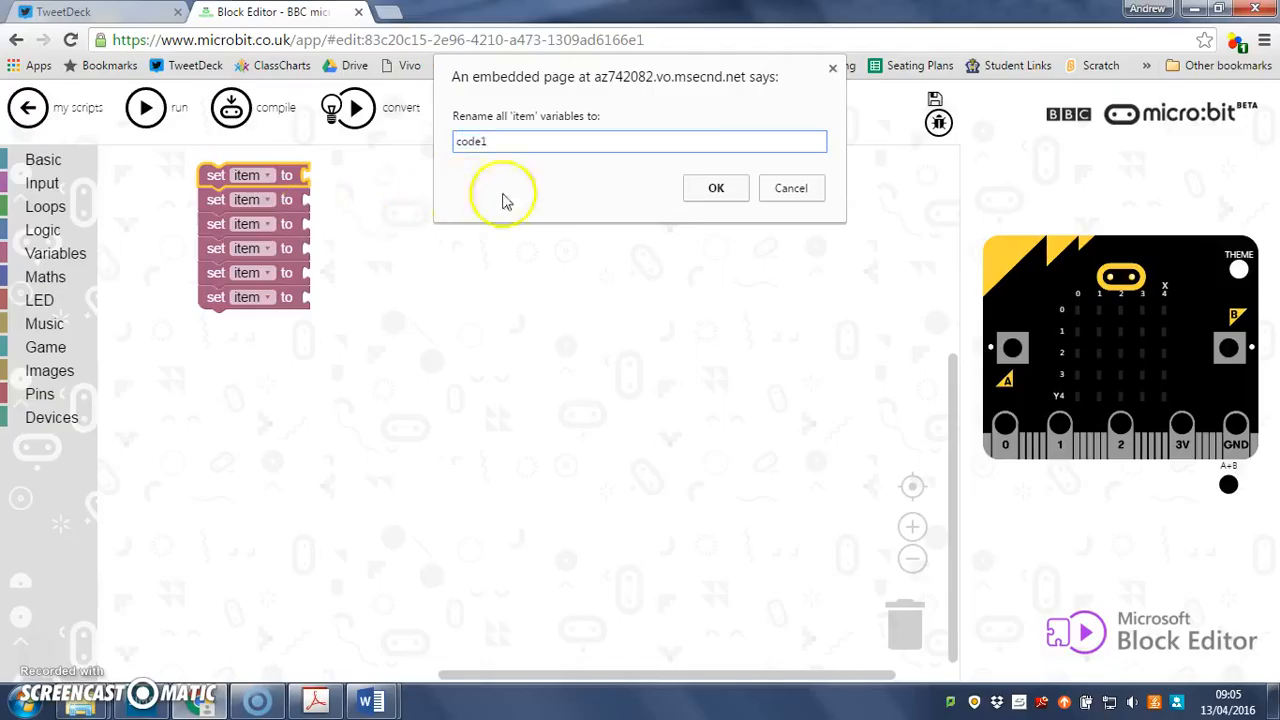
pyautogui.click(716, 190)
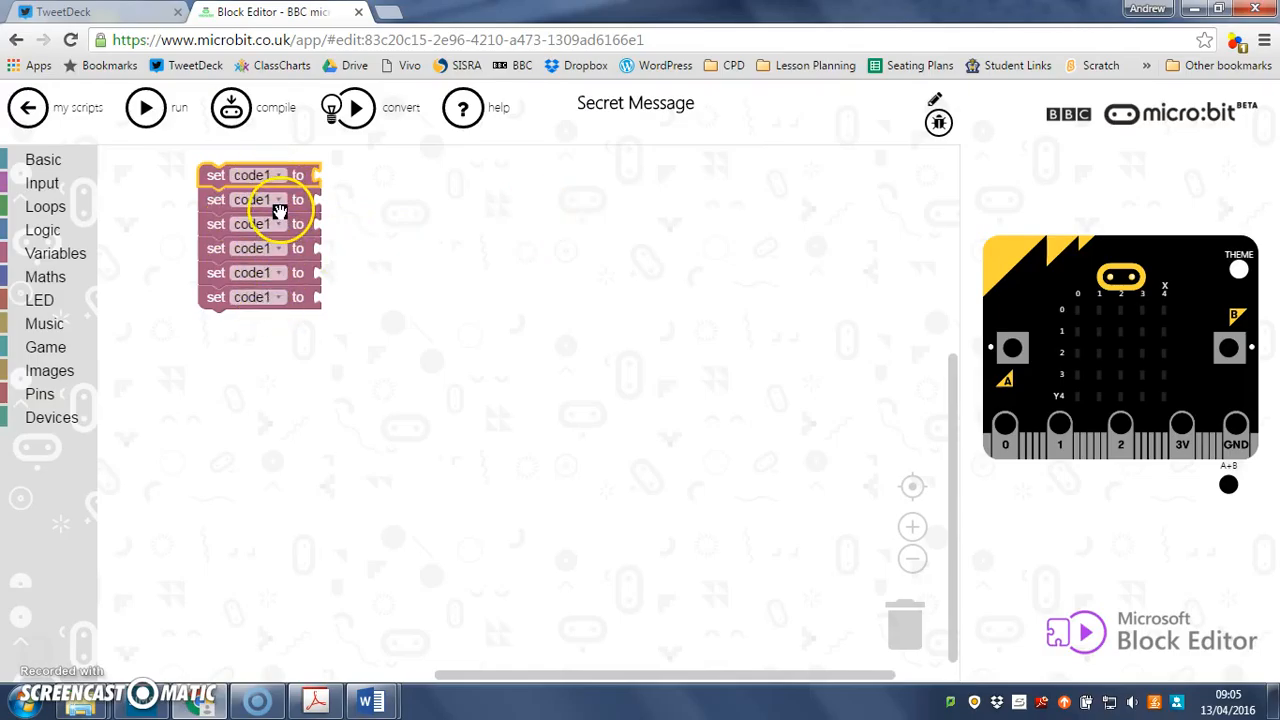
# Create new variables code2 and code3 for the second and third set blocks
pyautogui.click(257, 200)
pyautogui.click(270, 262)
pyautogui.write('code2')
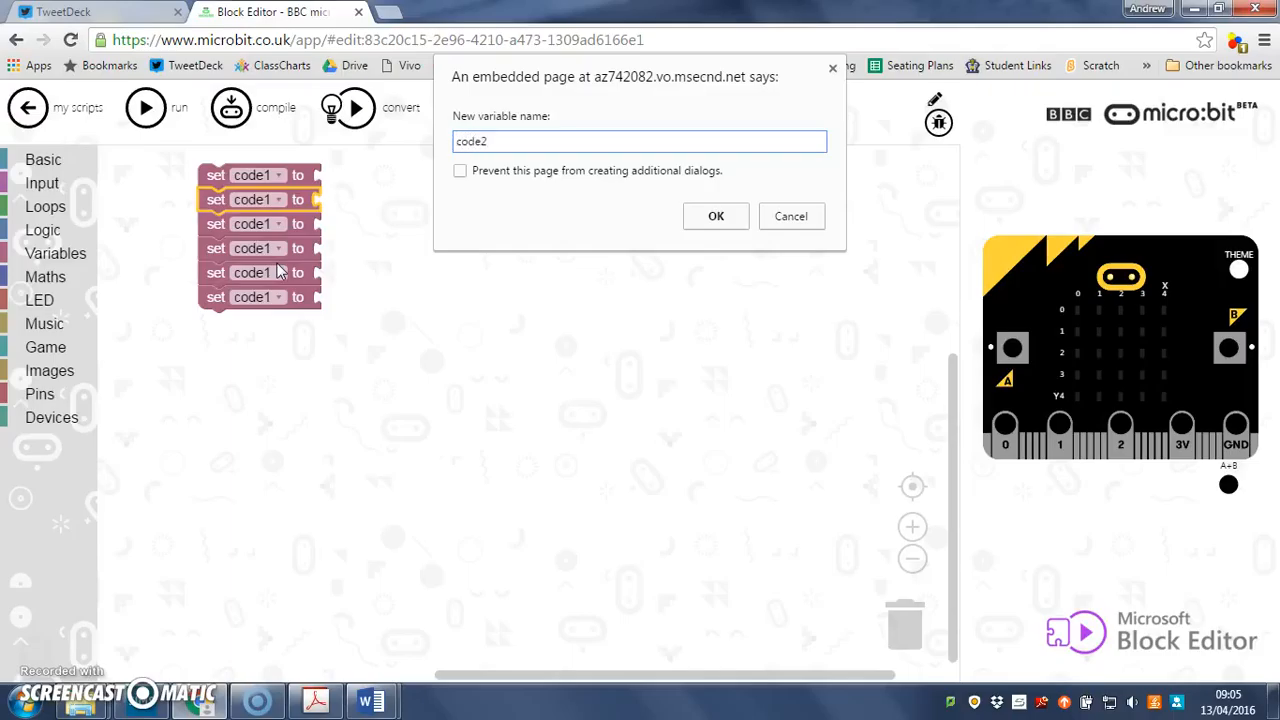
pyautogui.press('Return')
pyautogui.click(262, 224)
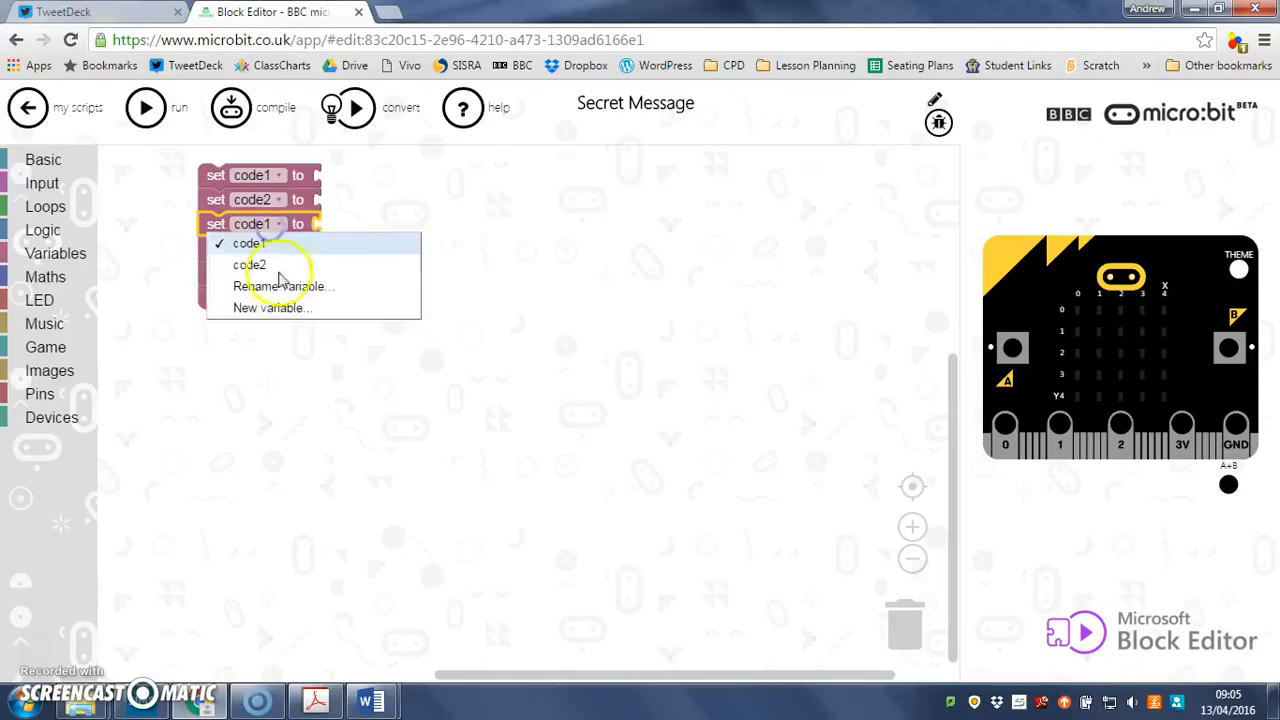
pyautogui.click(272, 307)
pyautogui.write('code3')
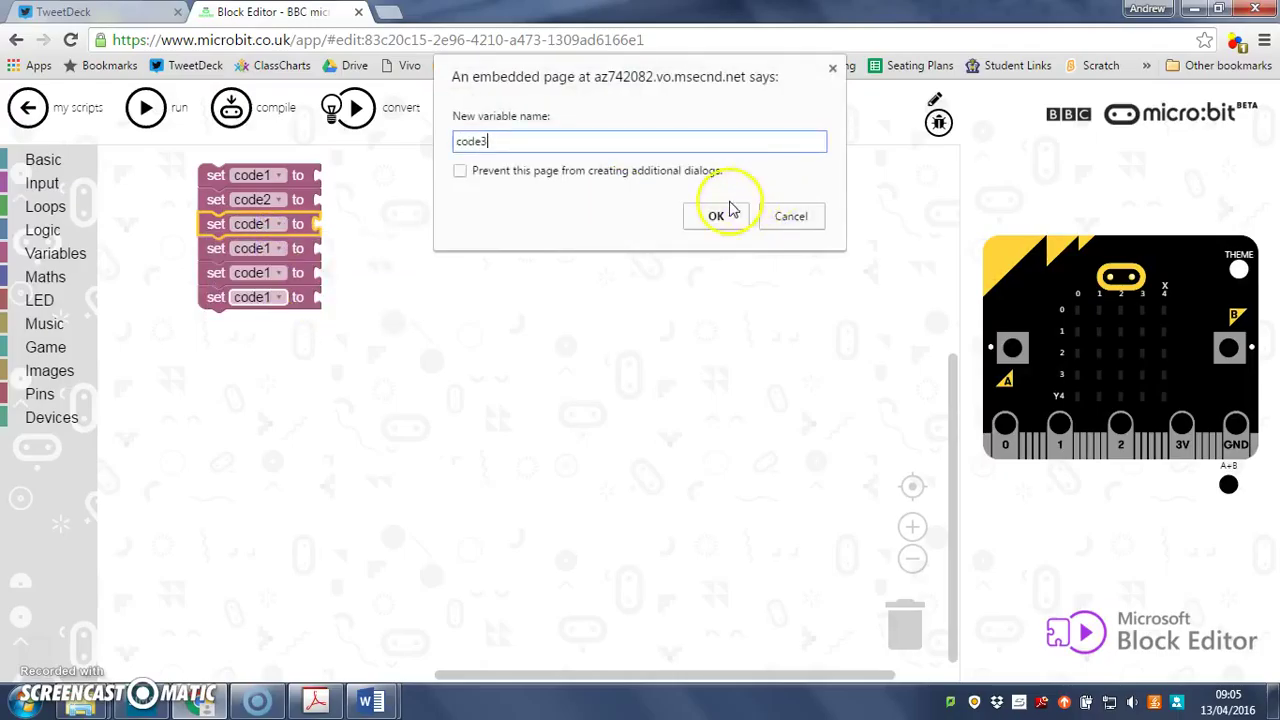
pyautogui.click(722, 214)
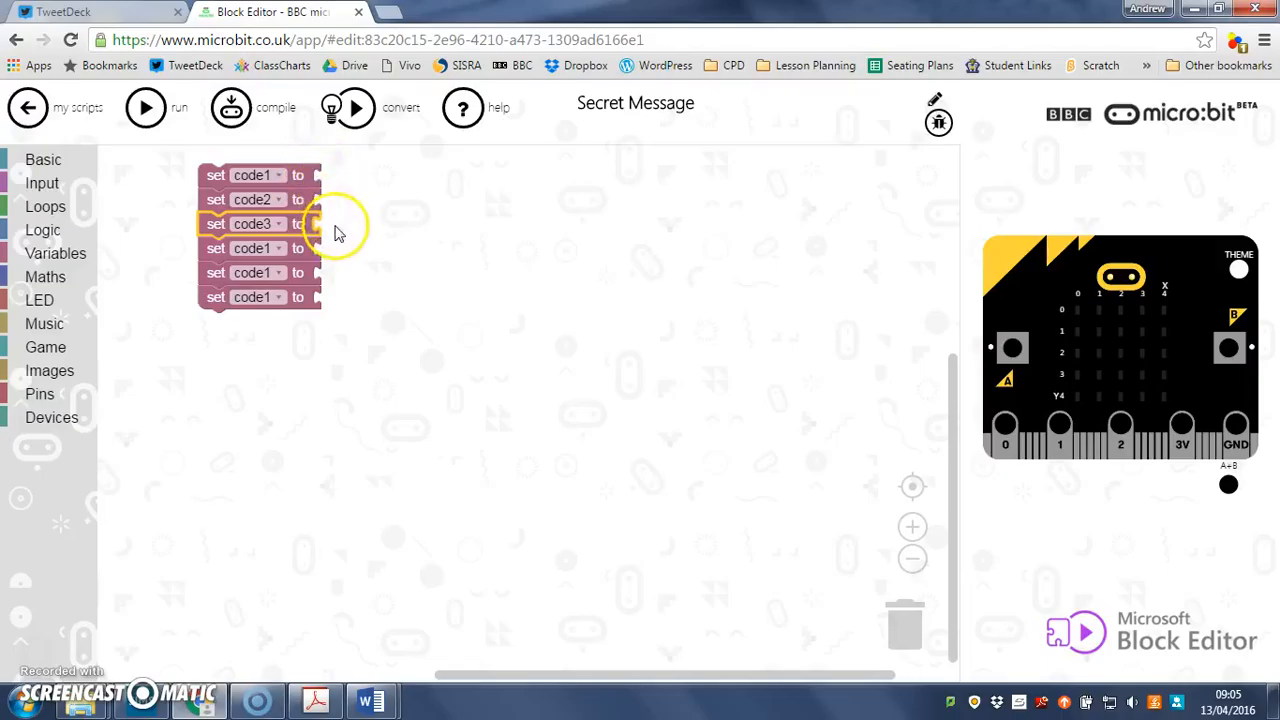
pyautogui.click(306, 346)
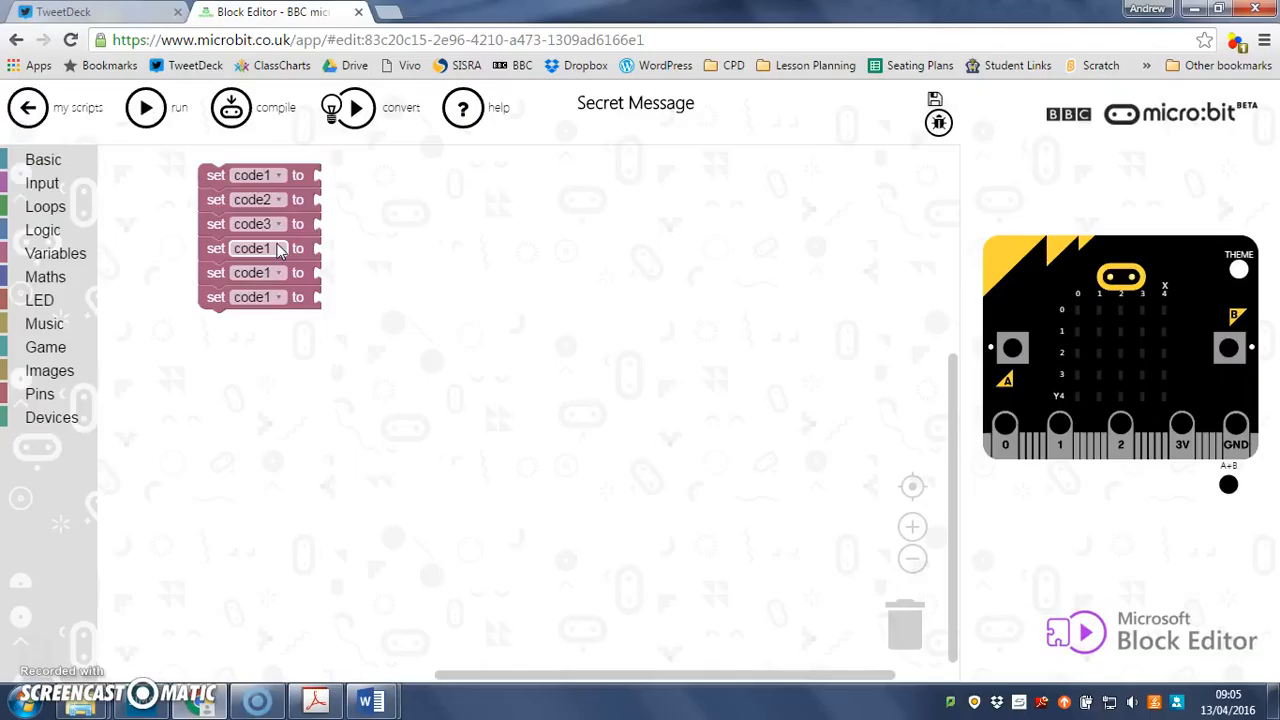
# Create new variables pinTouch1 and pinTouch2 for the fourth and fifth set blocks
pyautogui.click(280, 250)
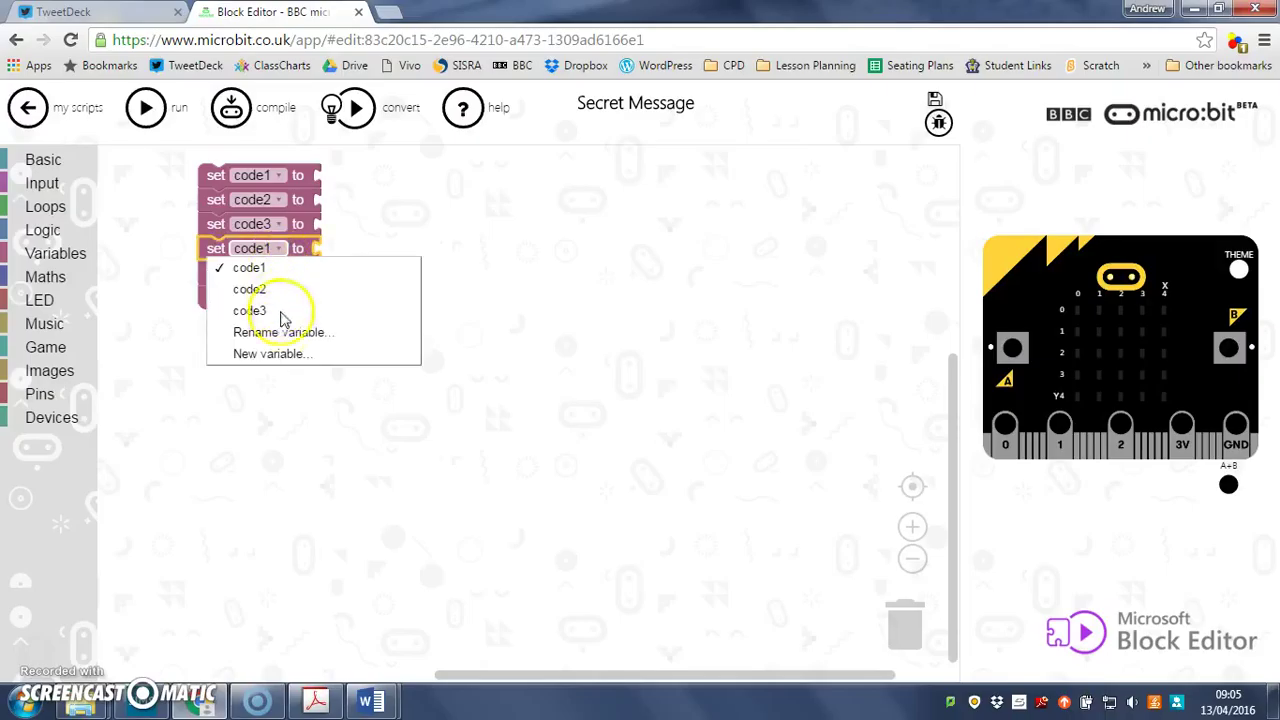
pyautogui.click(283, 354)
pyautogui.write('pinTouch1')
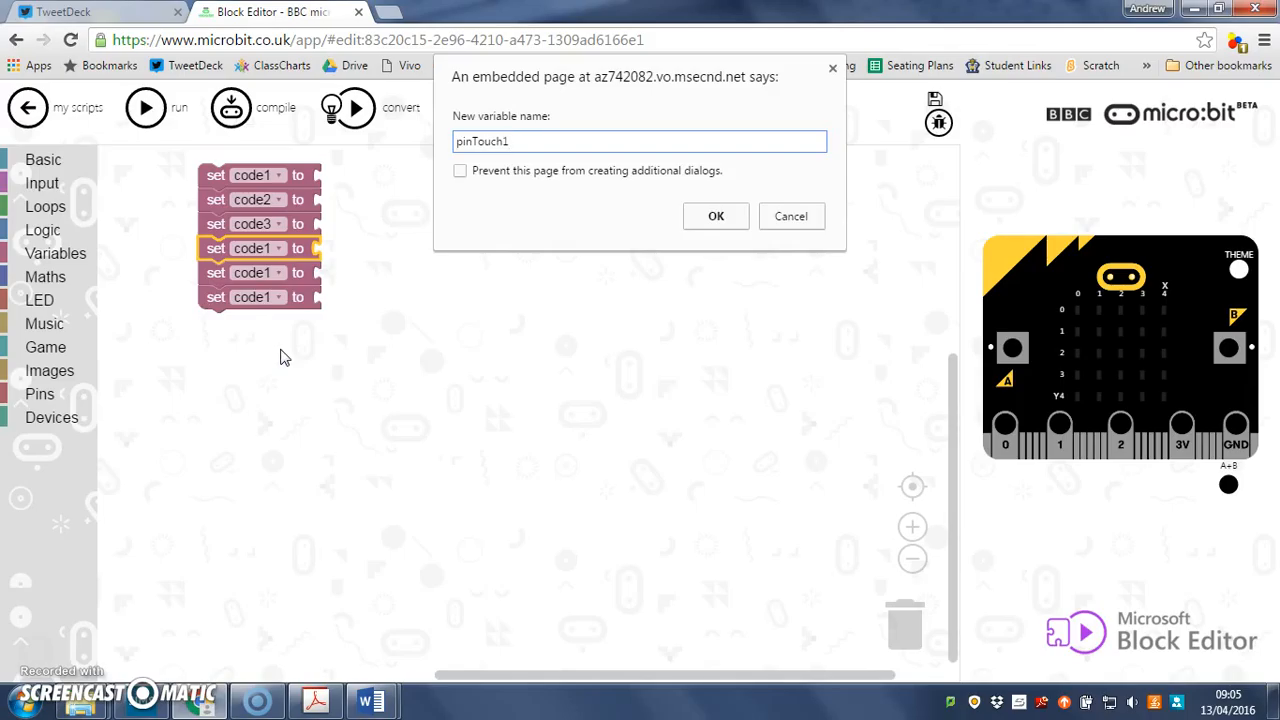
pyautogui.click(718, 218)
pyautogui.click(232, 280)
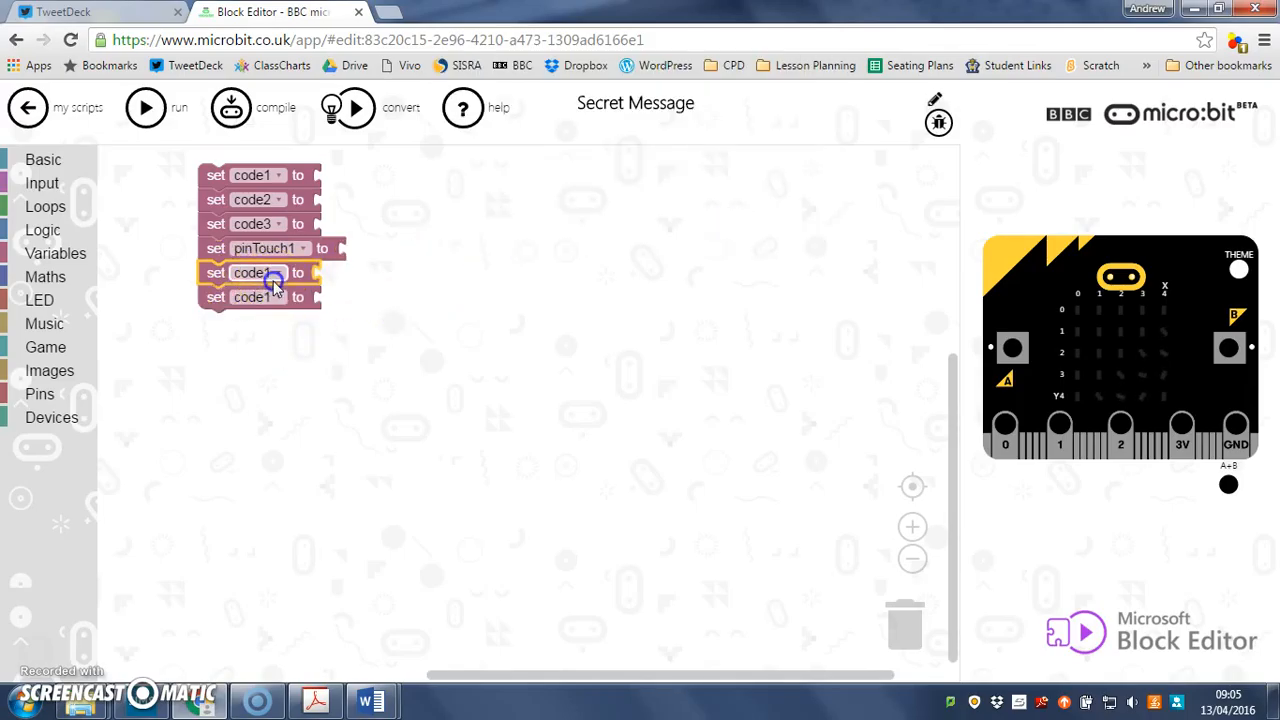
pyautogui.click(273, 281)
pyautogui.click(275, 400)
pyautogui.write('pinTouch2')
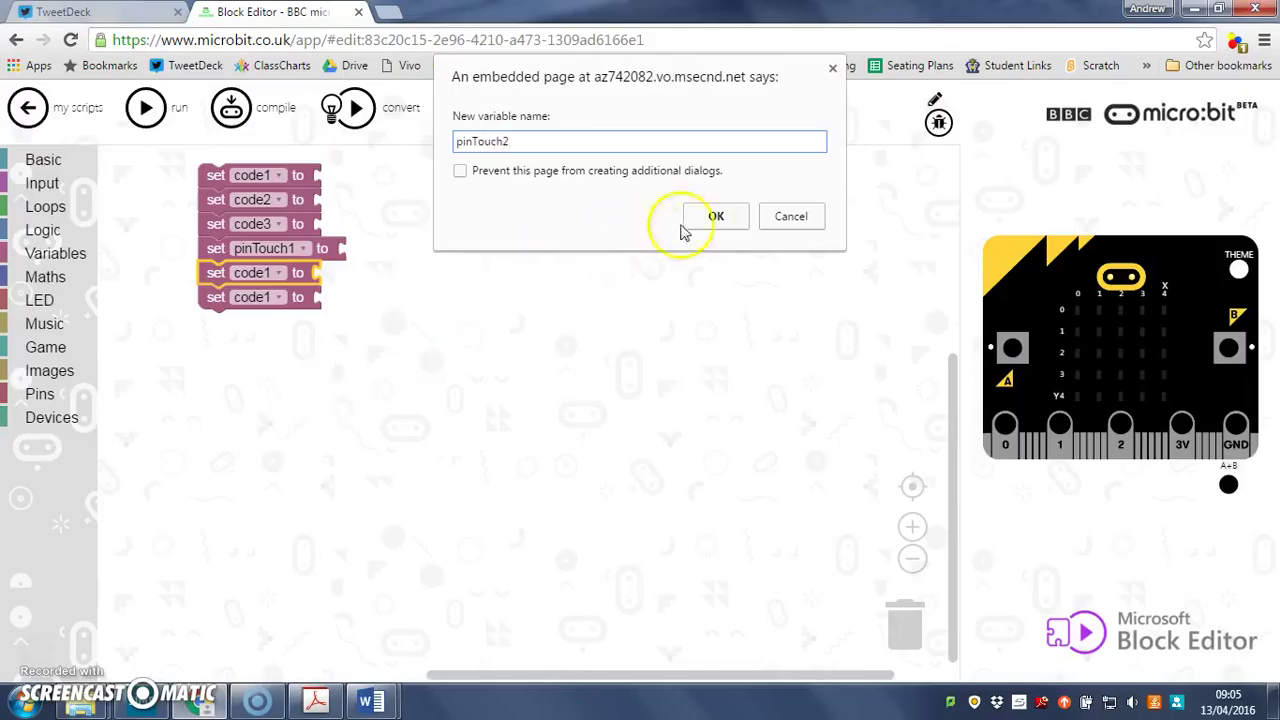
pyautogui.click(716, 216)
# Create pinTouch3 for the sixth block and move the stack toward the top-left
pyautogui.click(237, 300)
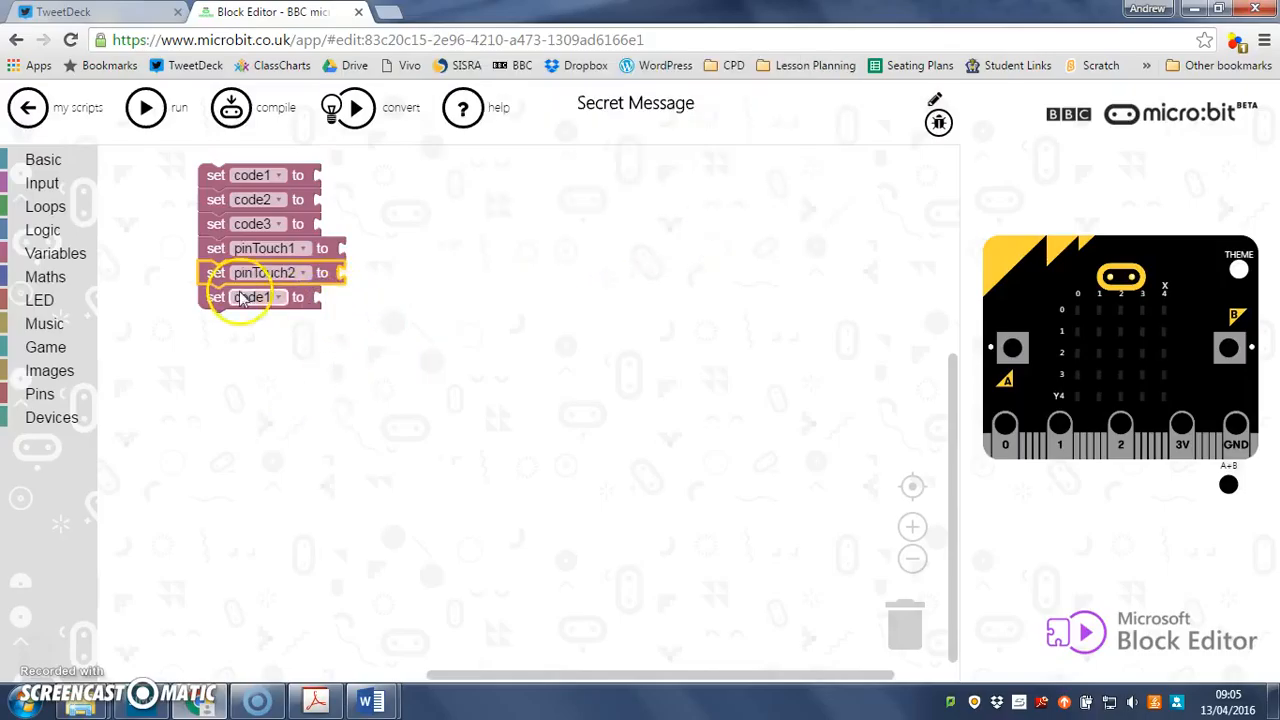
pyautogui.click(265, 298)
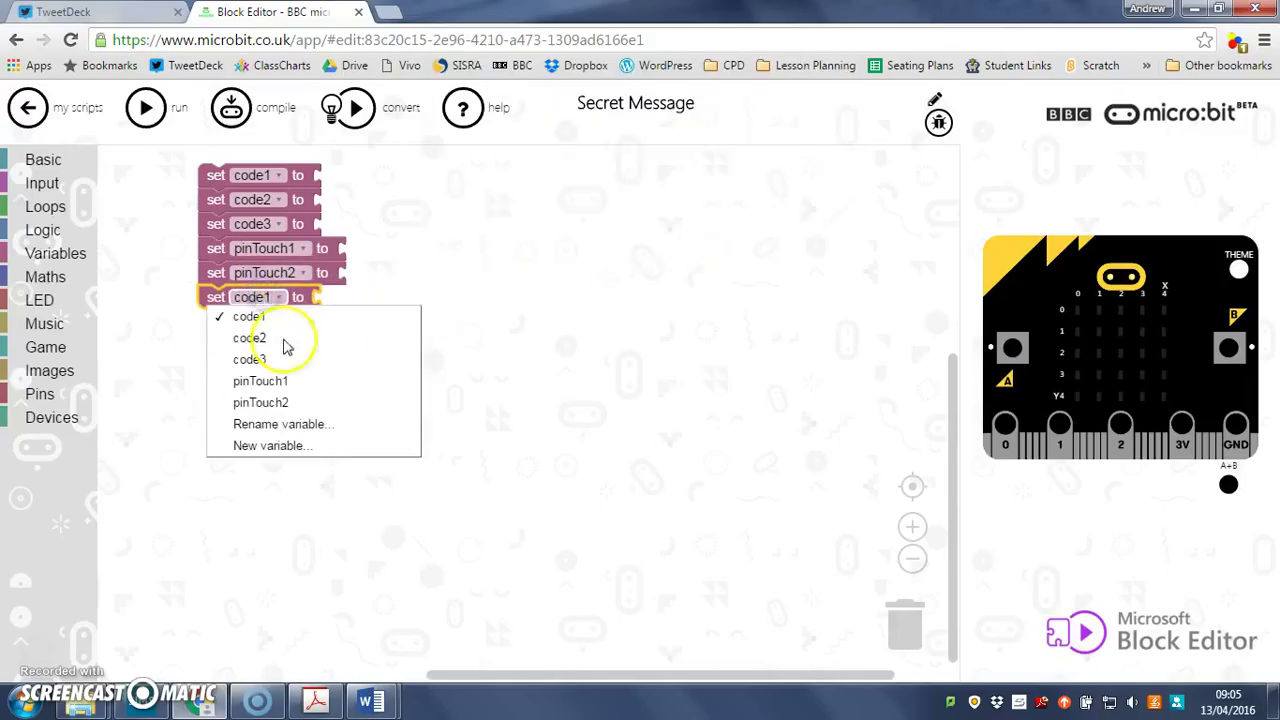
pyautogui.click(285, 445)
pyautogui.write('pinTouch3')
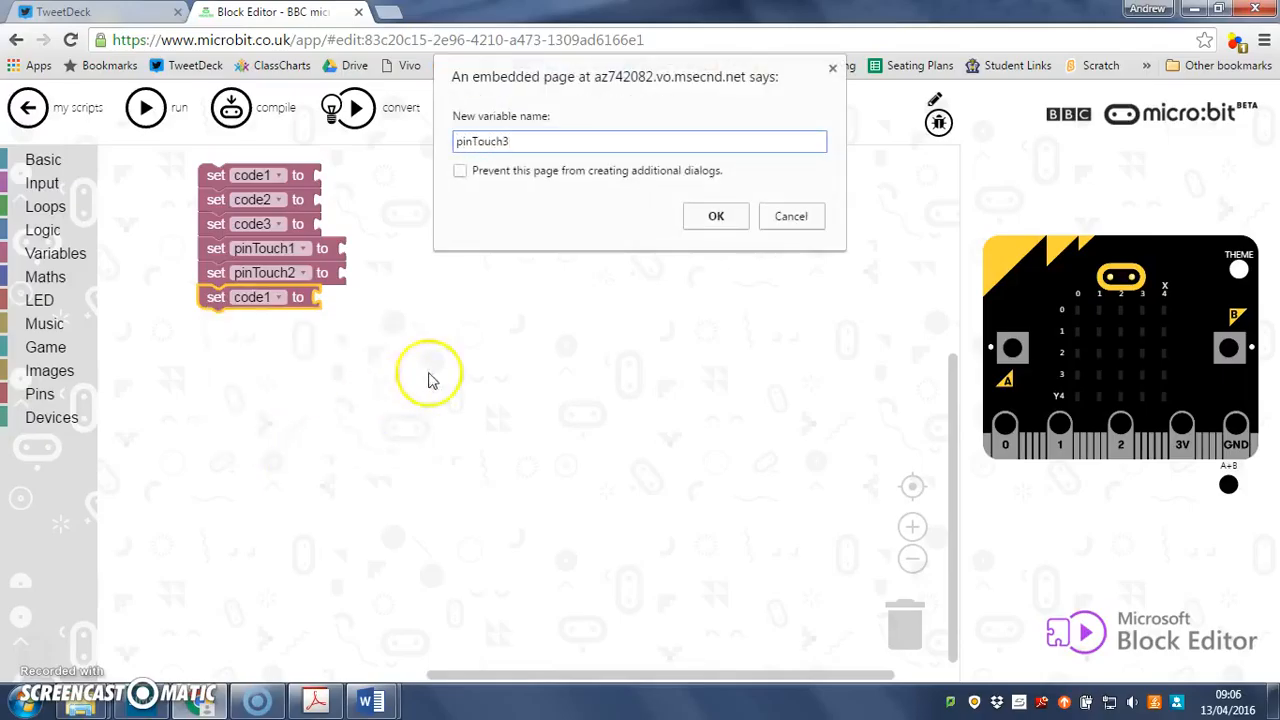
pyautogui.press('Return')
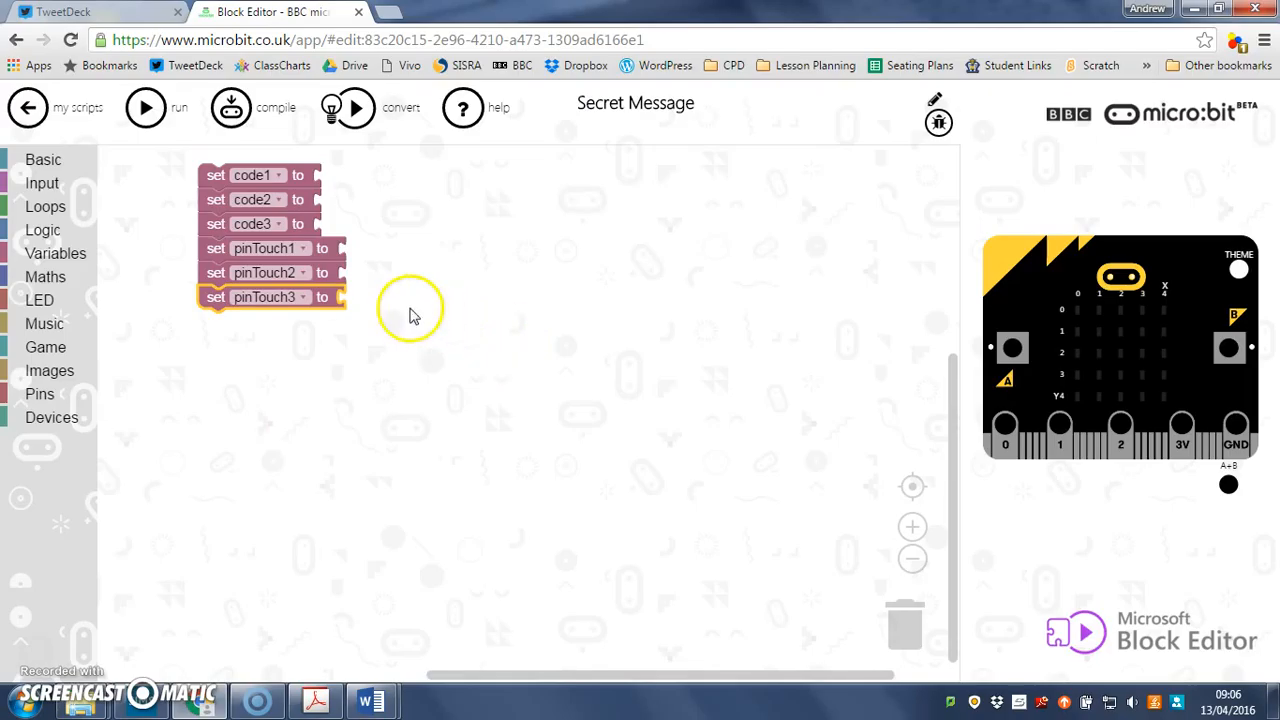
pyautogui.moveTo(217, 177); pyautogui.dragTo(158, 188)
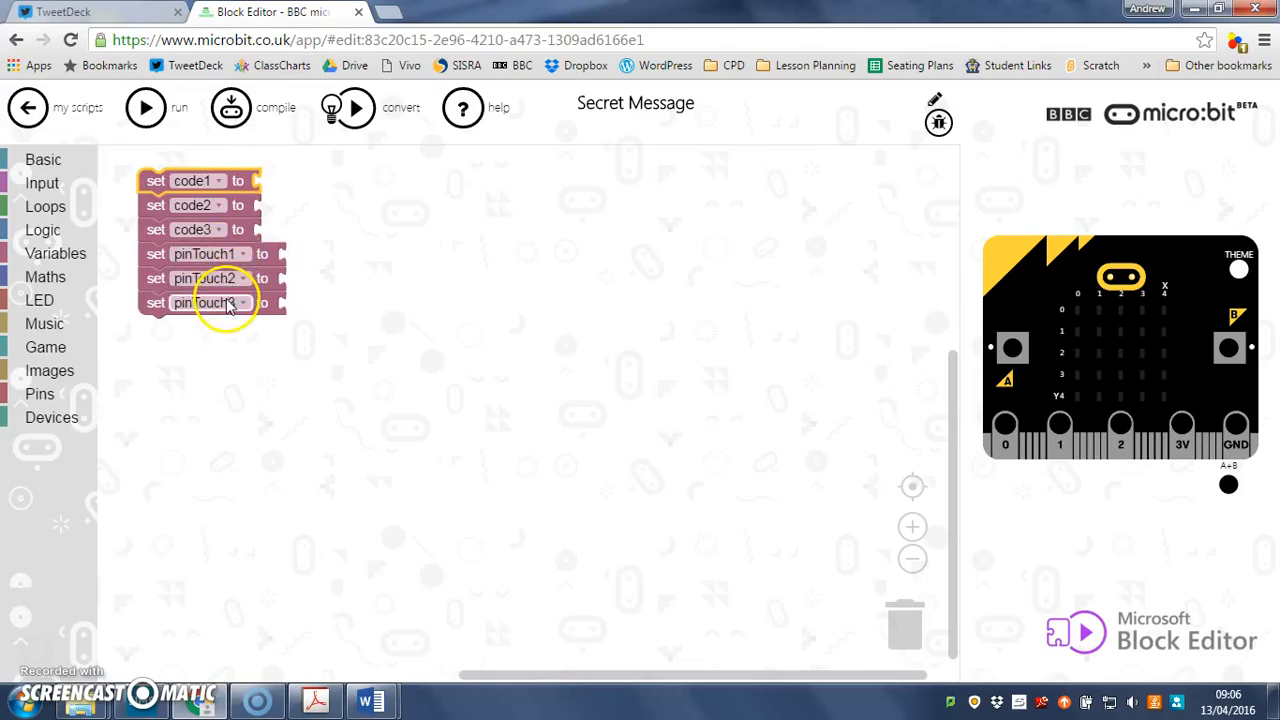
# Give pinTouch1, pinTouch2 and pinTouch3 a number 0 value block each
pyautogui.click(40, 285)
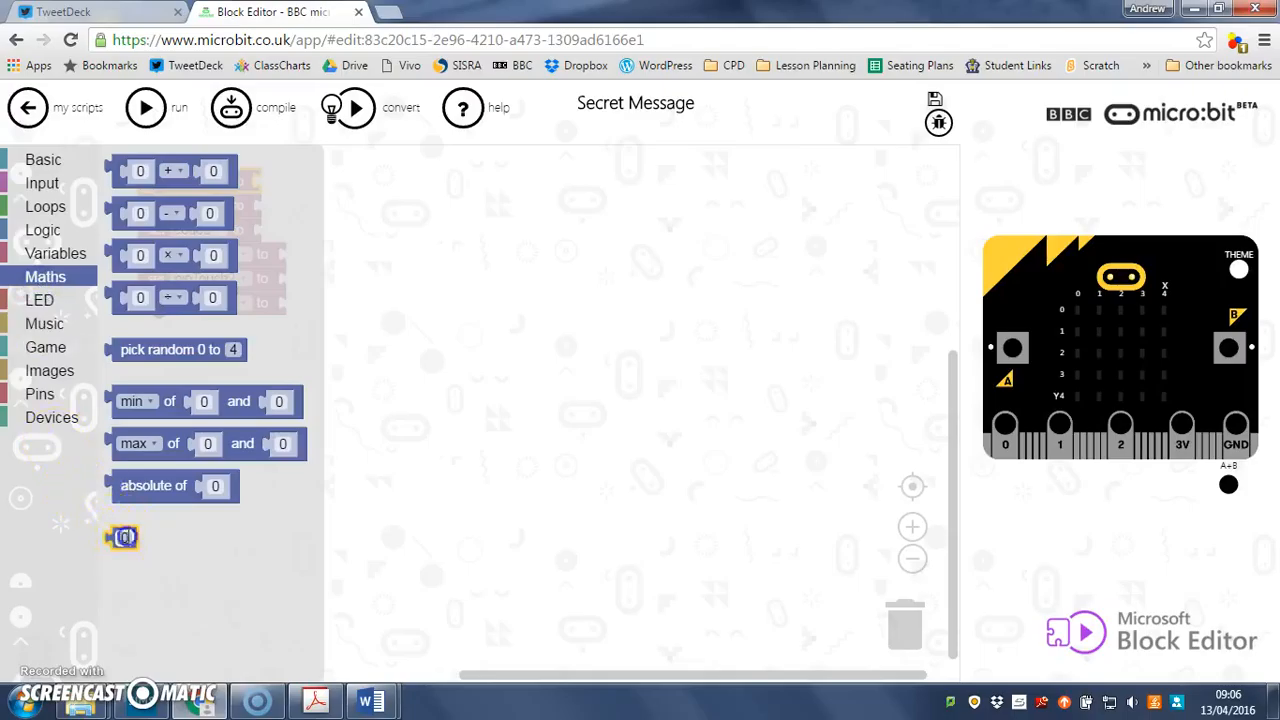
pyautogui.moveTo(124, 538)
pyautogui.mouseDown()
pyautogui.moveTo(165, 511)
pyautogui.moveTo(303, 256)
pyautogui.mouseUp()
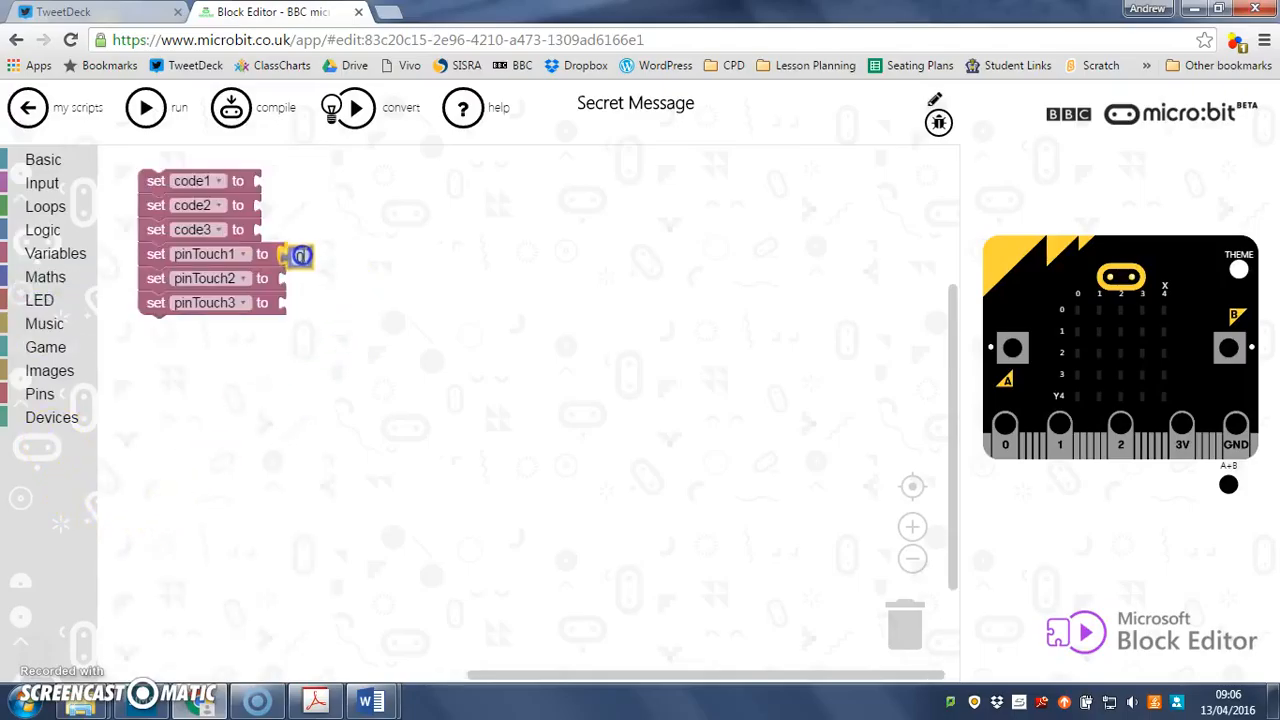
pyautogui.rightClick(300, 255)
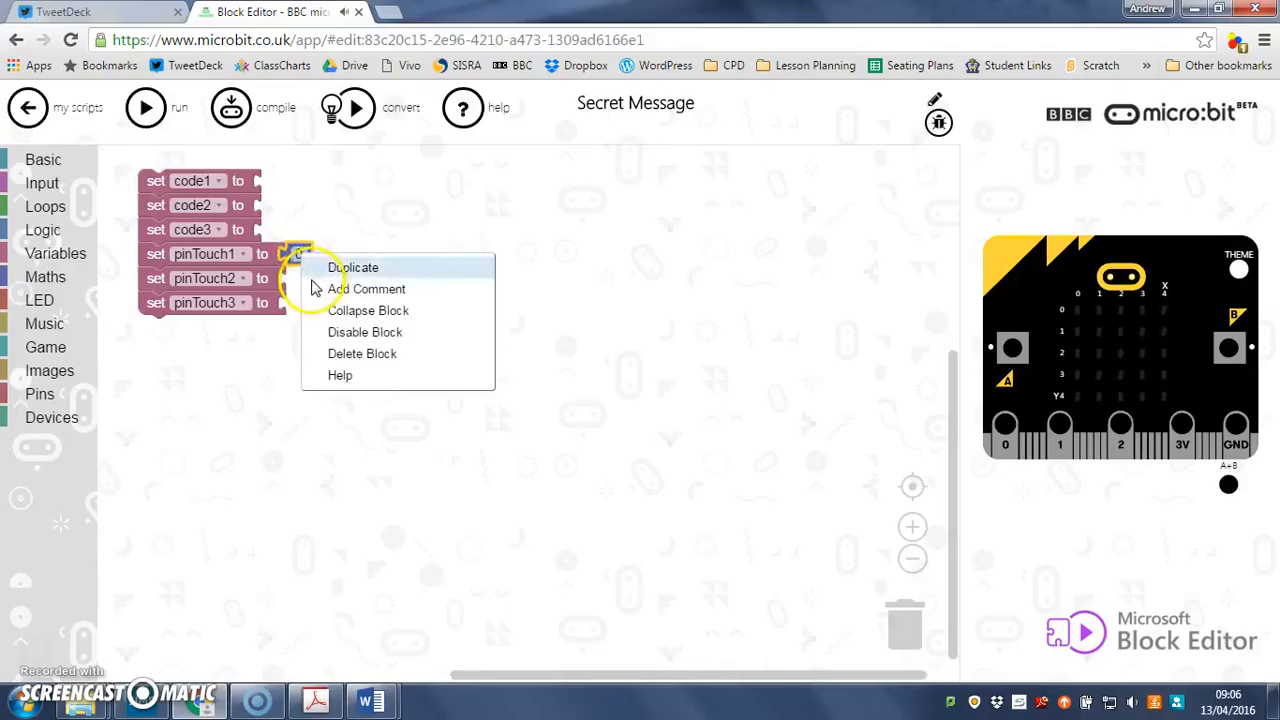
pyautogui.click(322, 267)
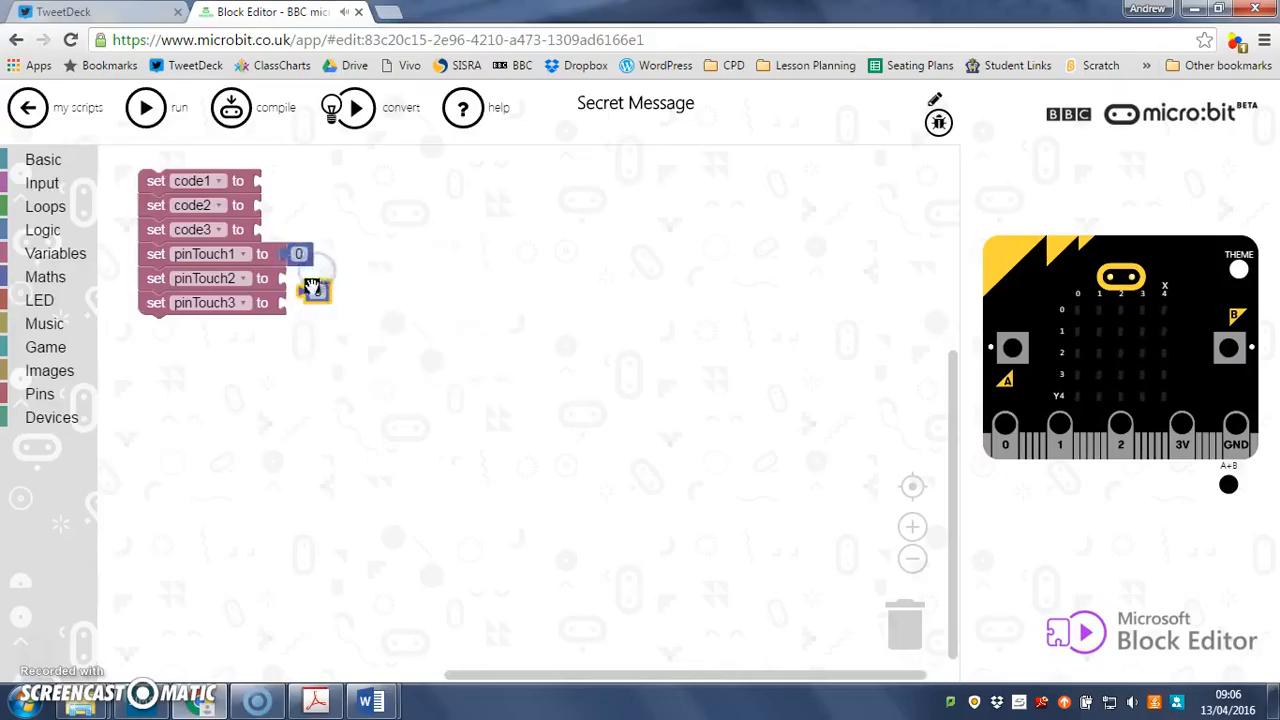
pyautogui.moveTo(303, 283); pyautogui.dragTo(297, 276)
pyautogui.rightClick(300, 281)
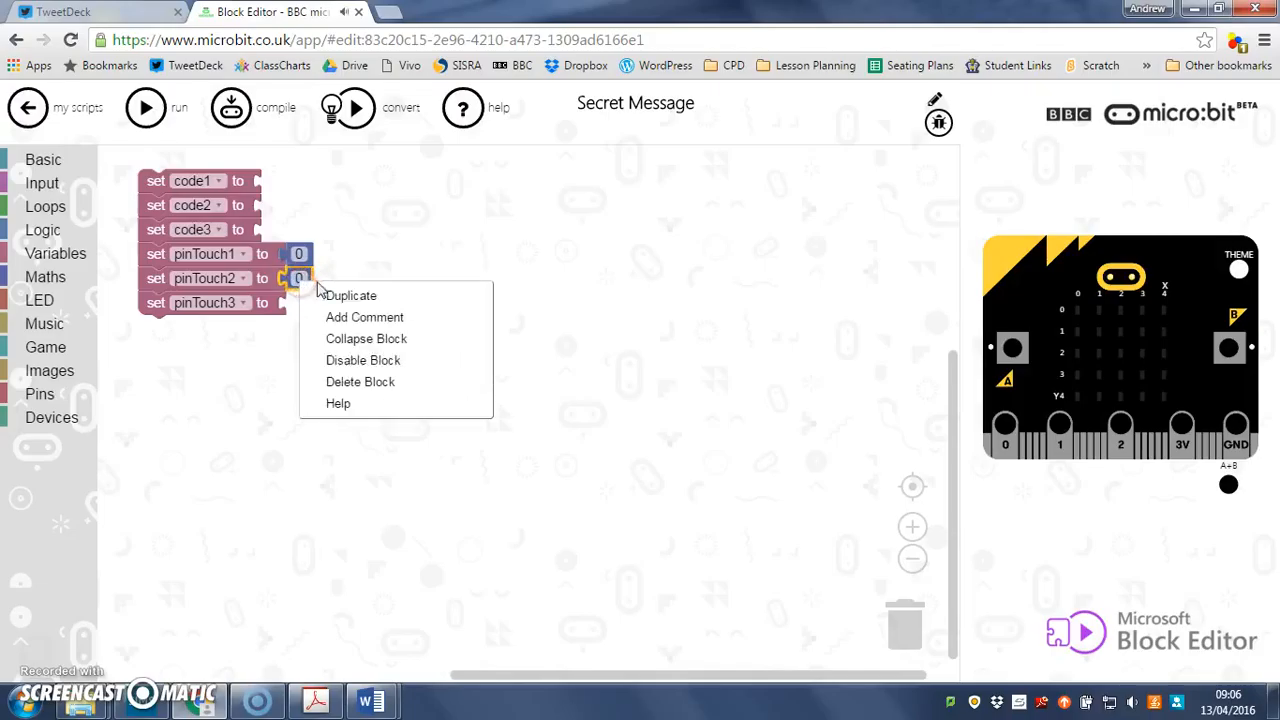
pyautogui.click(325, 297)
pyautogui.moveTo(314, 309); pyautogui.dragTo(301, 294)
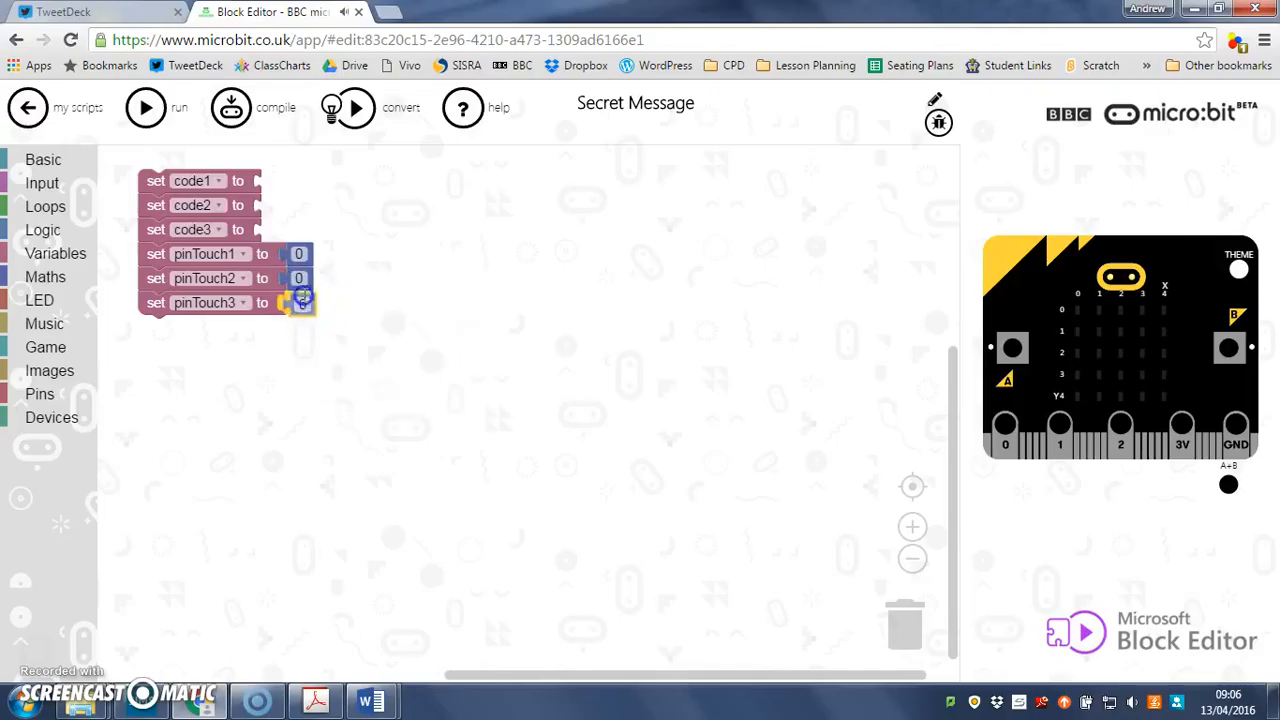
# Copy the 0 value block into the code1, code2 and code3 set blocks
pyautogui.rightClick(303, 297)
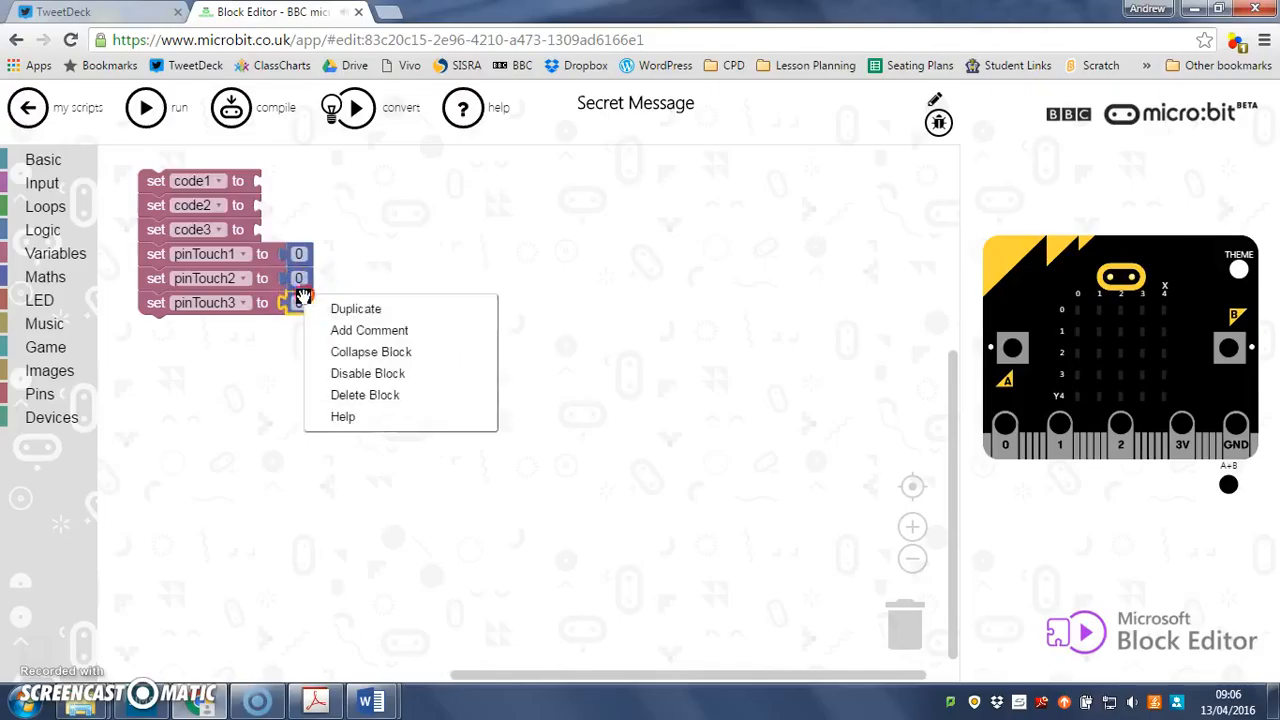
pyautogui.click(355, 309)
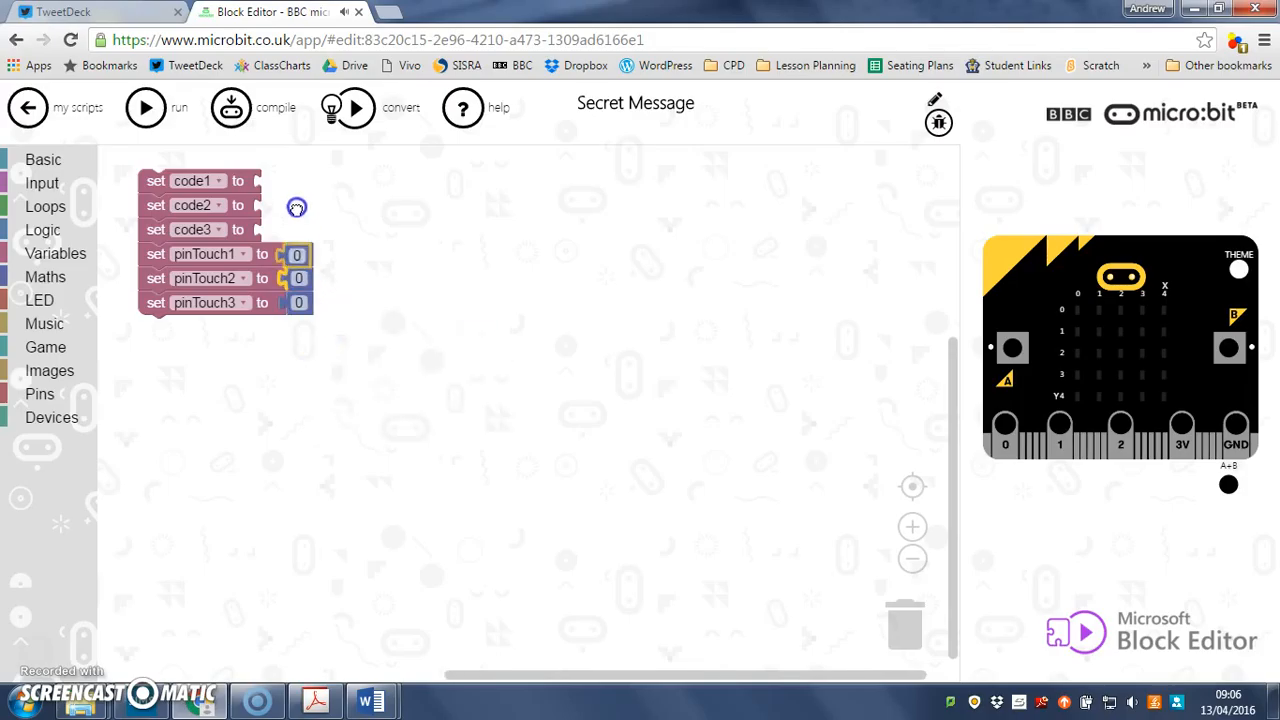
pyautogui.moveTo(316, 333); pyautogui.dragTo(276, 180)
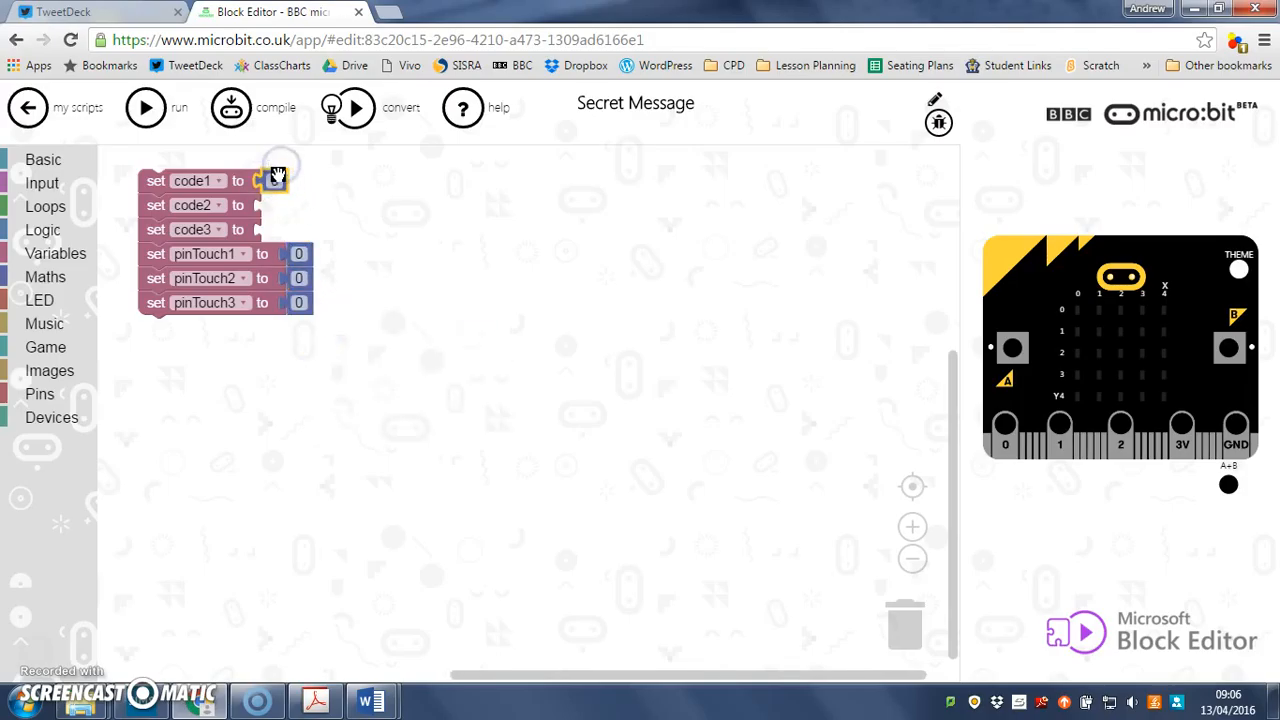
pyautogui.rightClick(278, 175)
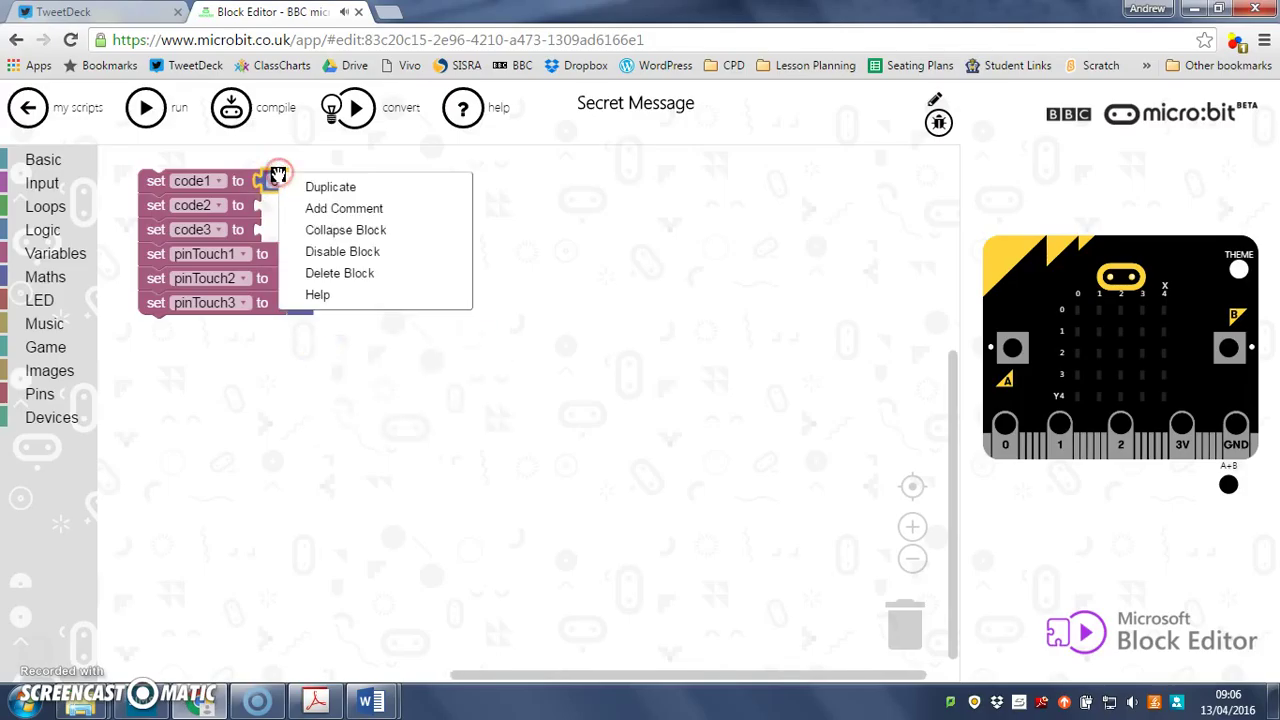
pyautogui.click(329, 188)
pyautogui.moveTo(290, 200); pyautogui.dragTo(271, 205)
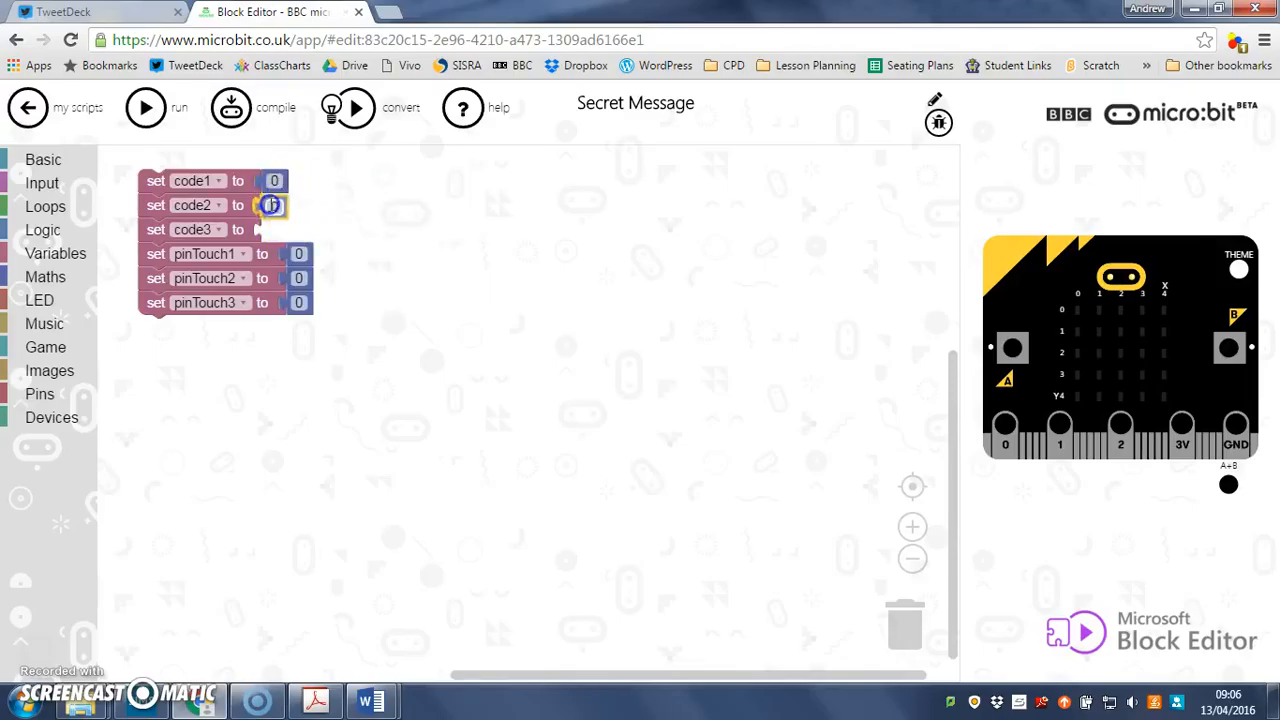
pyautogui.rightClick(272, 205)
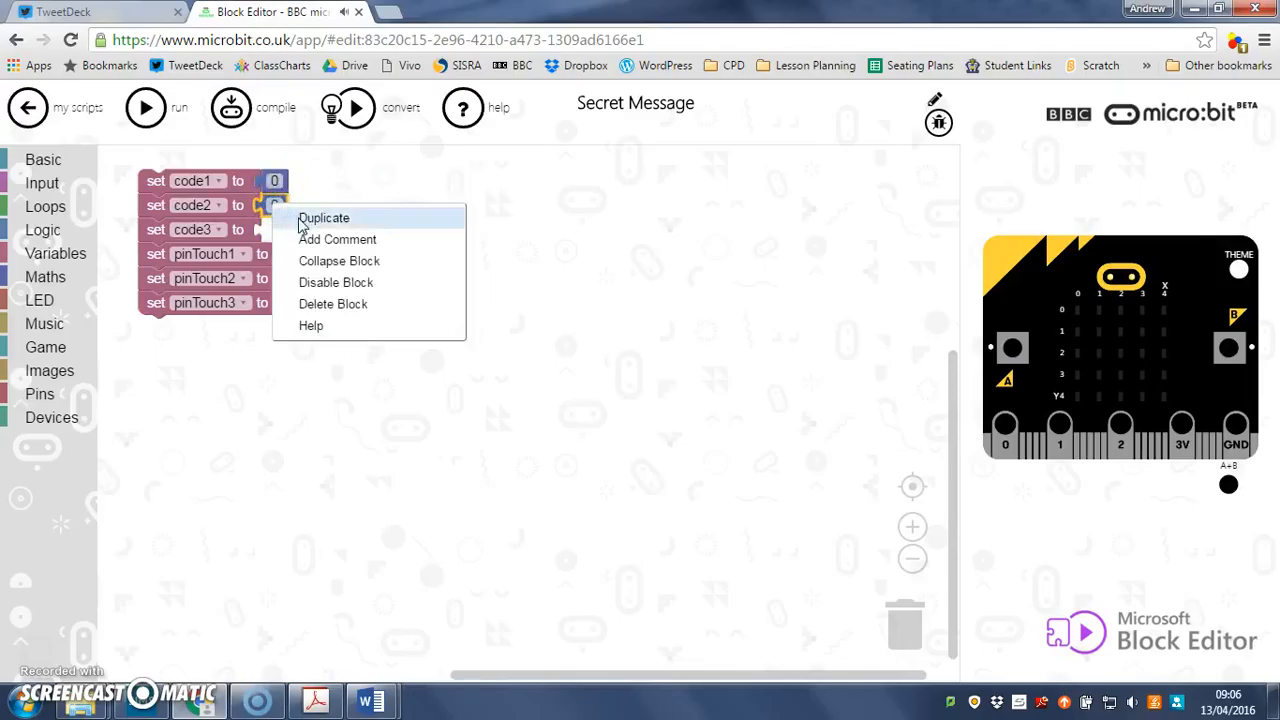
pyautogui.click(302, 218)
pyautogui.moveTo(329, 317)
pyautogui.mouseDown()
pyautogui.moveTo(289, 233)
pyautogui.moveTo(273, 230)
pyautogui.mouseUp()
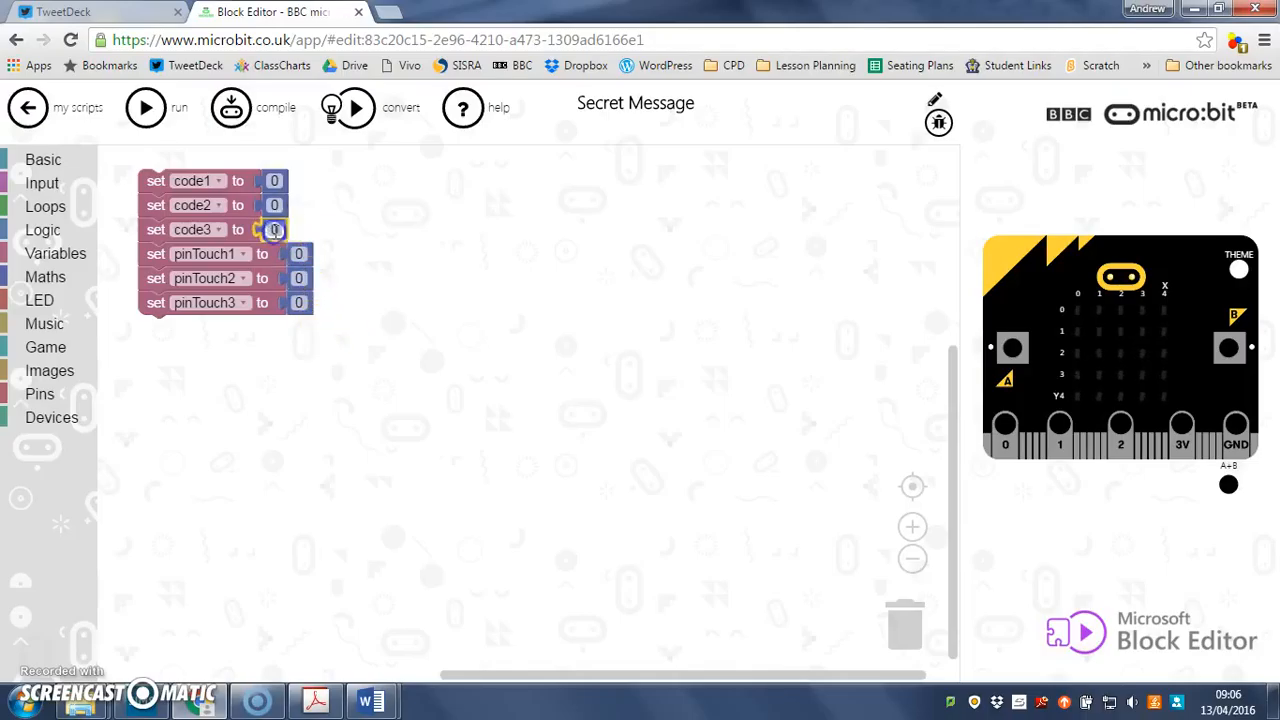
# Set code1 to 2, code2 to 3 and code3 to 1, leaving the pinTouch values at 0
pyautogui.click(274, 181)
pyautogui.write('2')
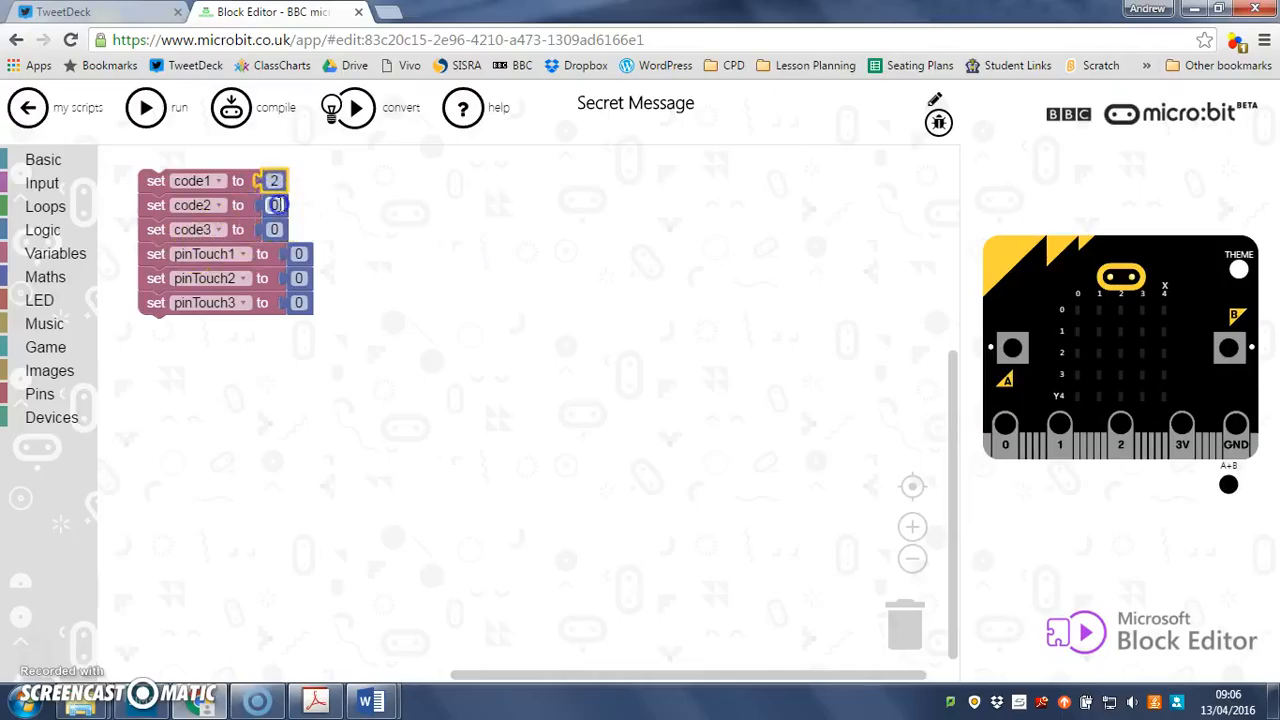
pyautogui.click(276, 205)
pyautogui.write('3')
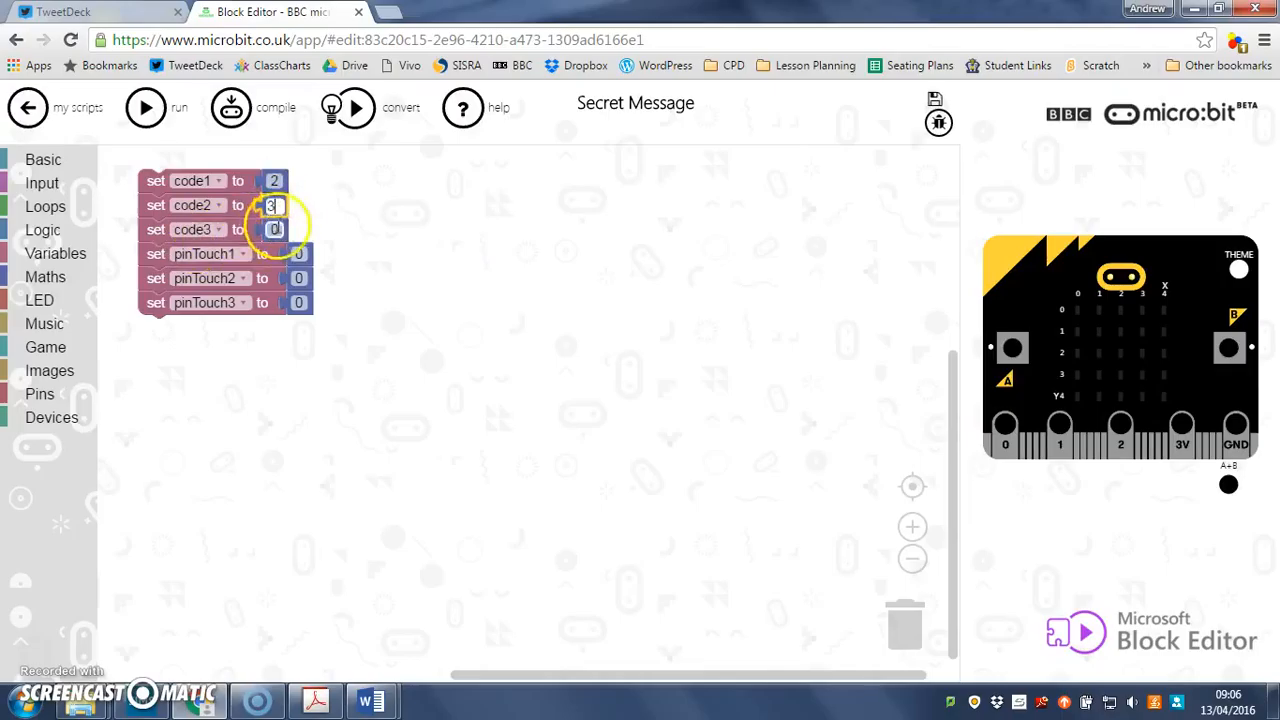
pyautogui.click(276, 229)
pyautogui.write('1')
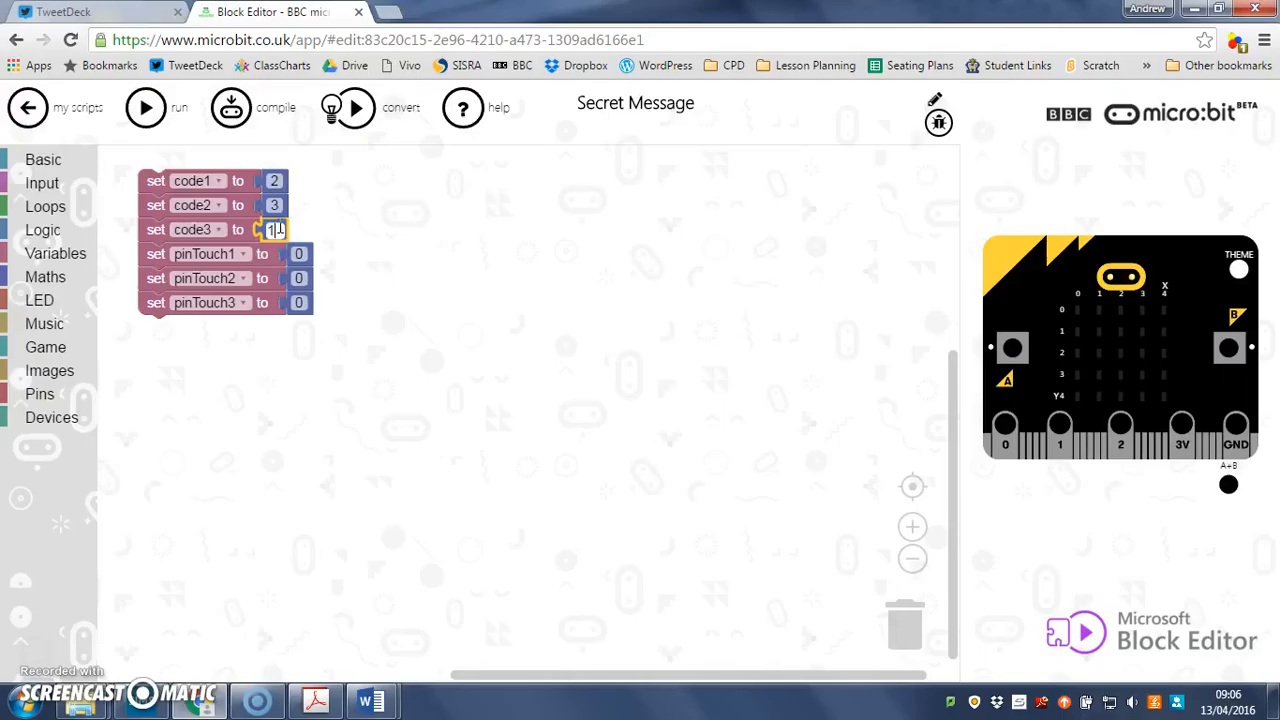
pyautogui.click(476, 246)
pyautogui.click(274, 229)
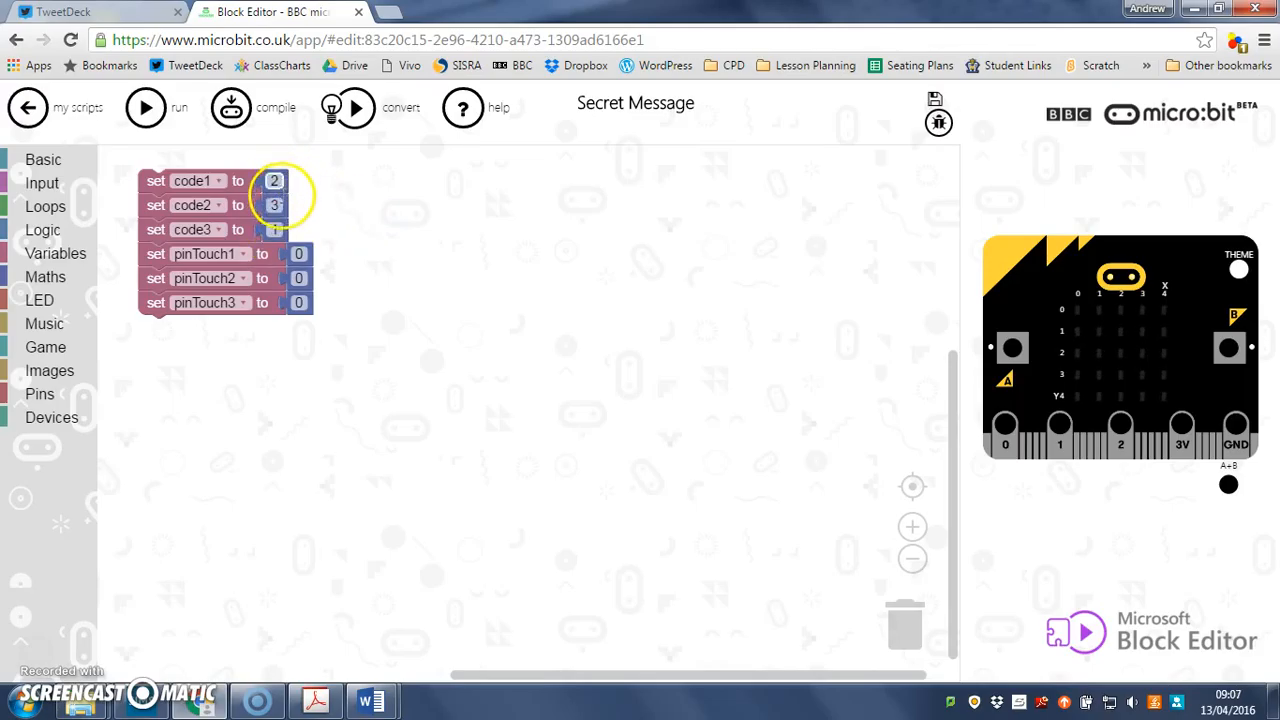
pyautogui.write('0')
pyautogui.click(297, 254)
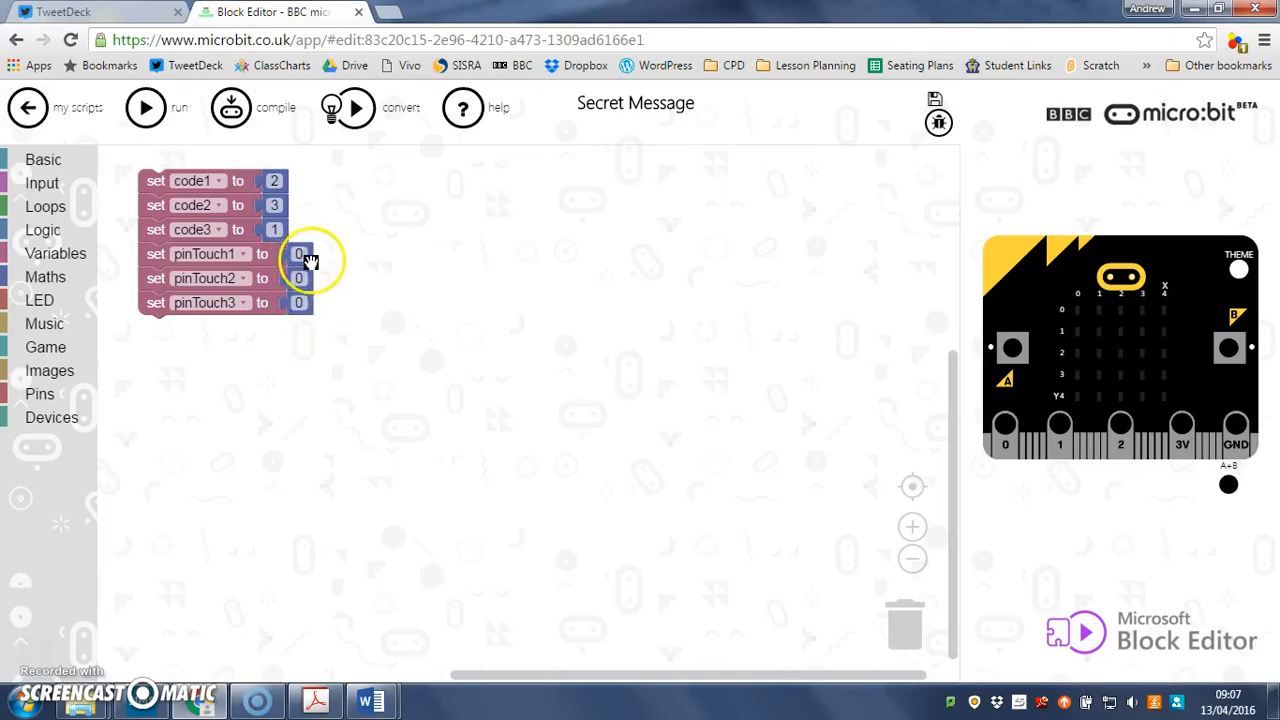
pyautogui.click(299, 279)
pyautogui.click(298, 303)
pyautogui.click(423, 280)
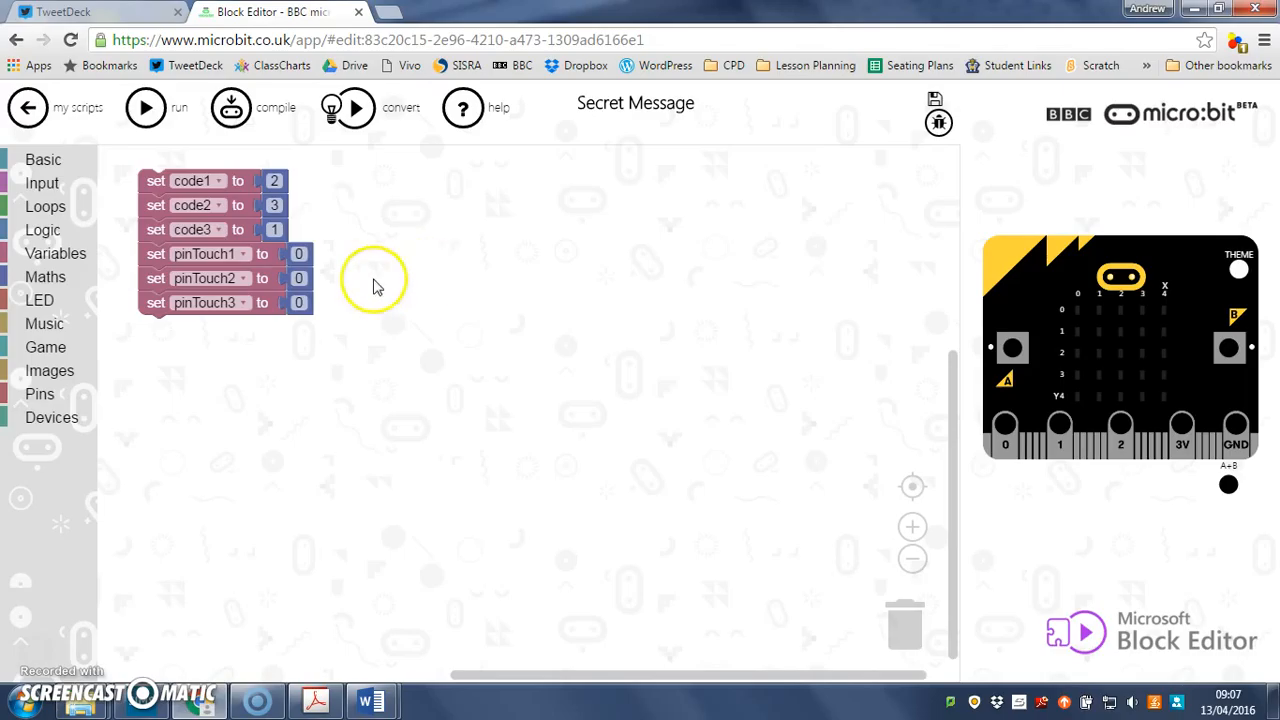
# Add an 'on pin P0 pressed' event holding a 'set item to' block
pyautogui.click(36, 190)
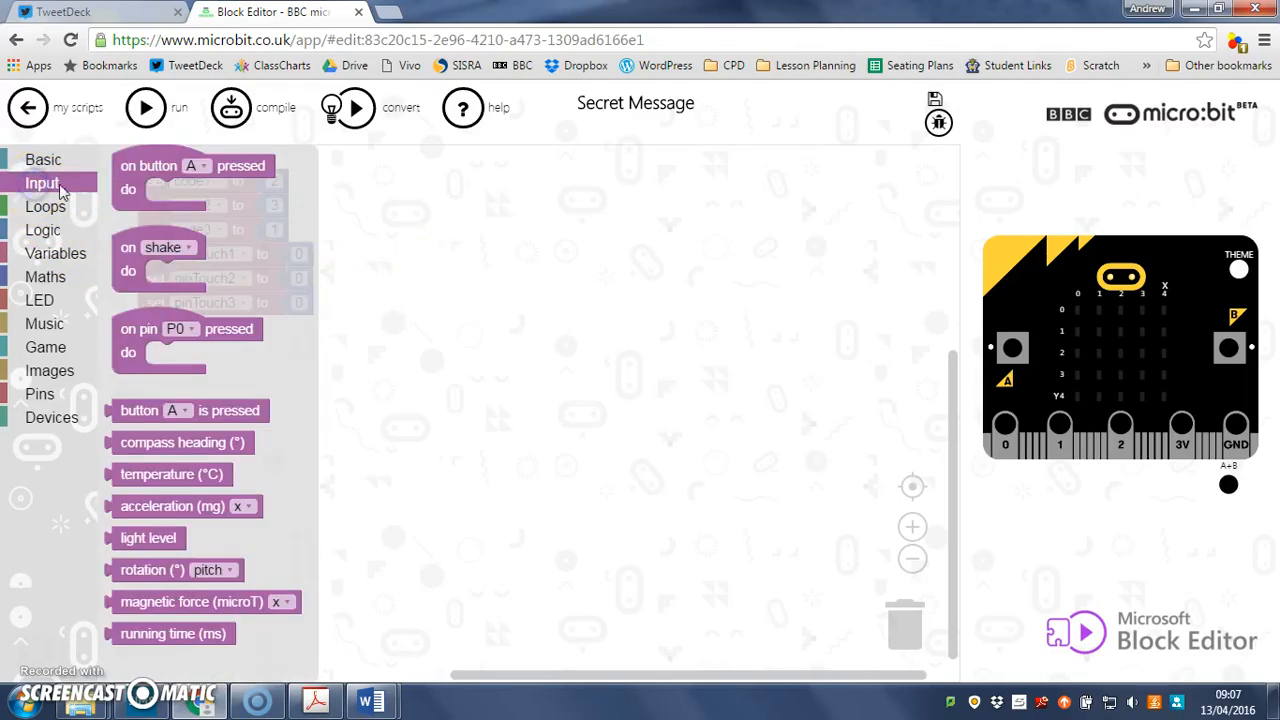
pyautogui.click(129, 171)
pyautogui.moveTo(139, 331); pyautogui.dragTo(441, 174)
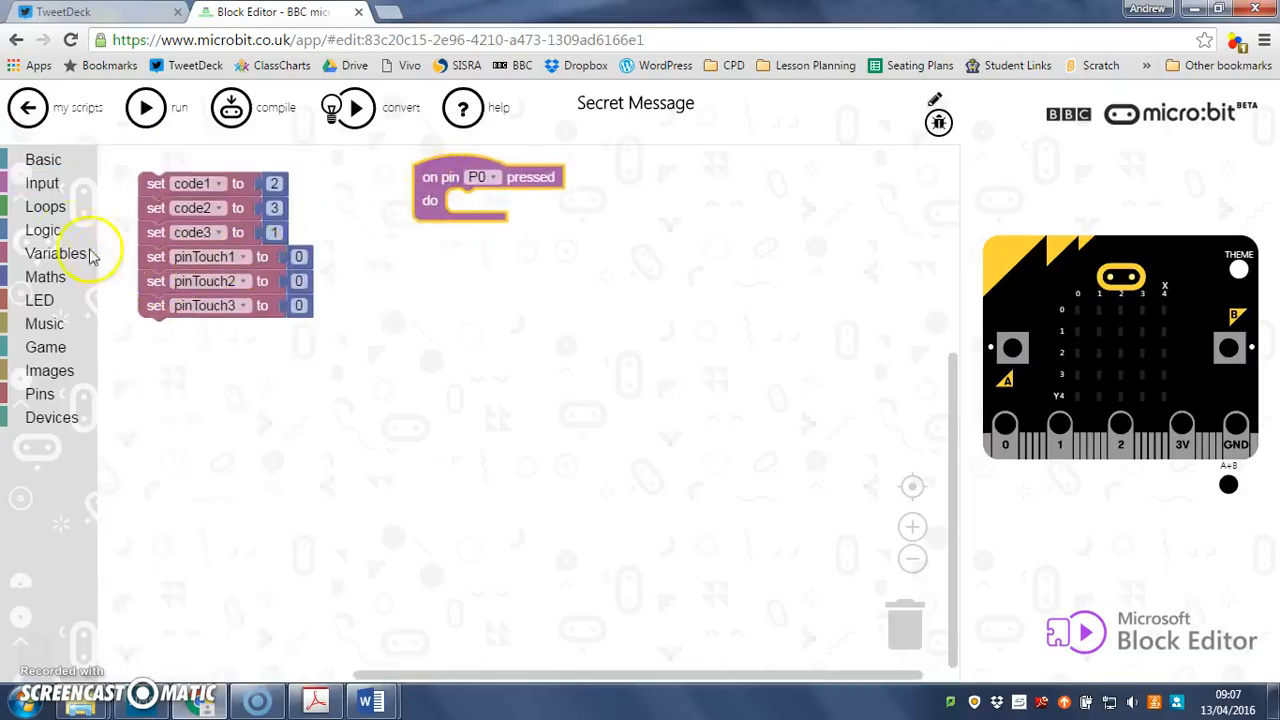
pyautogui.click(45, 253)
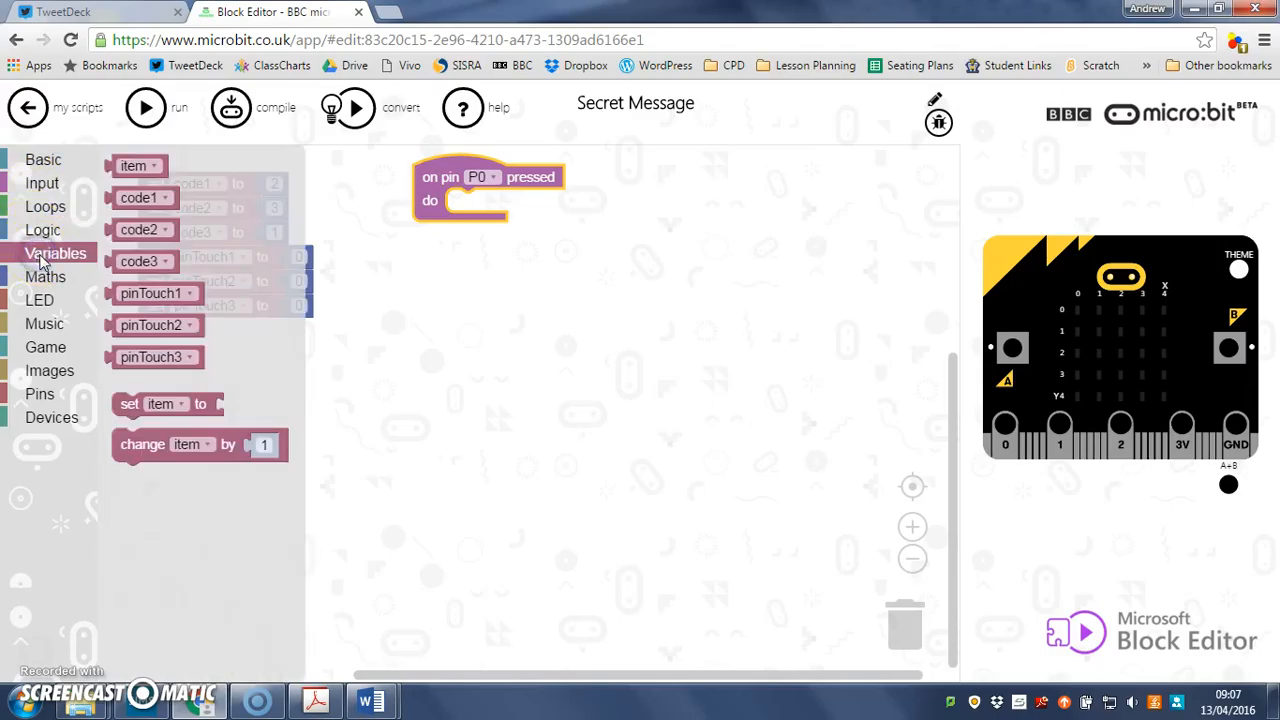
pyautogui.click(121, 403)
pyautogui.moveTo(121, 403); pyautogui.dragTo(452, 213)
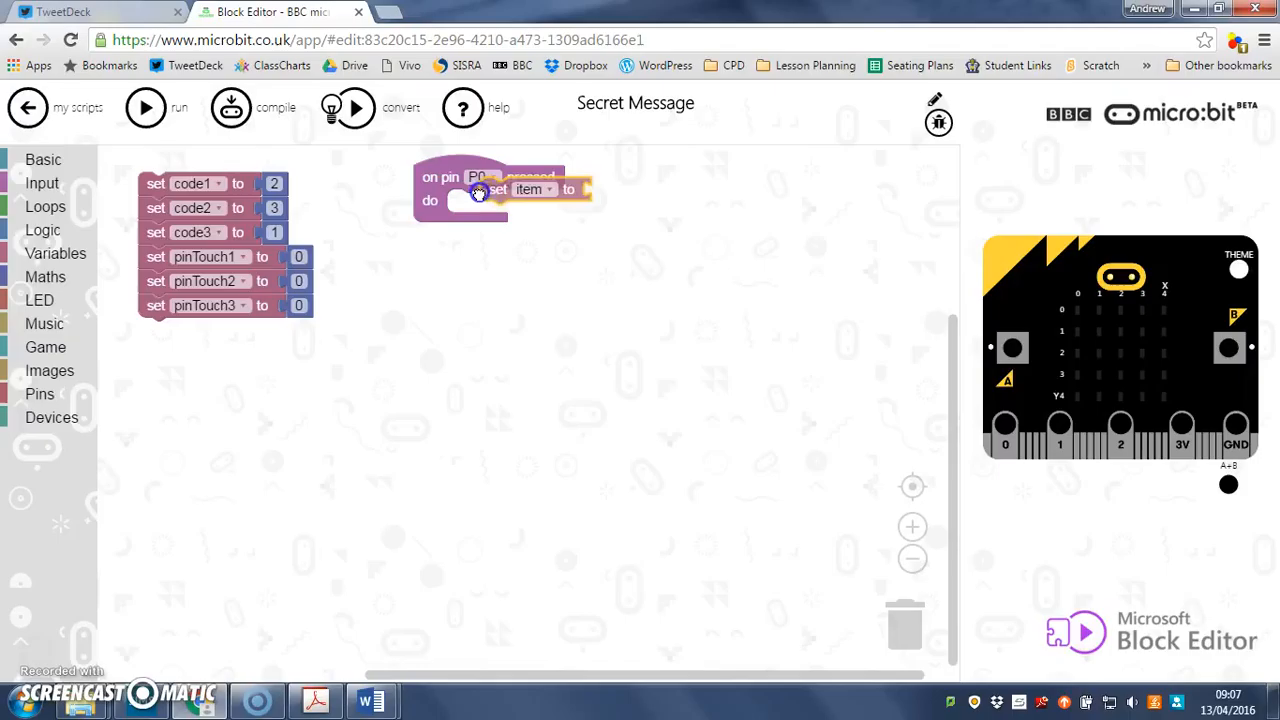
pyautogui.moveTo(452, 213); pyautogui.dragTo(462, 201)
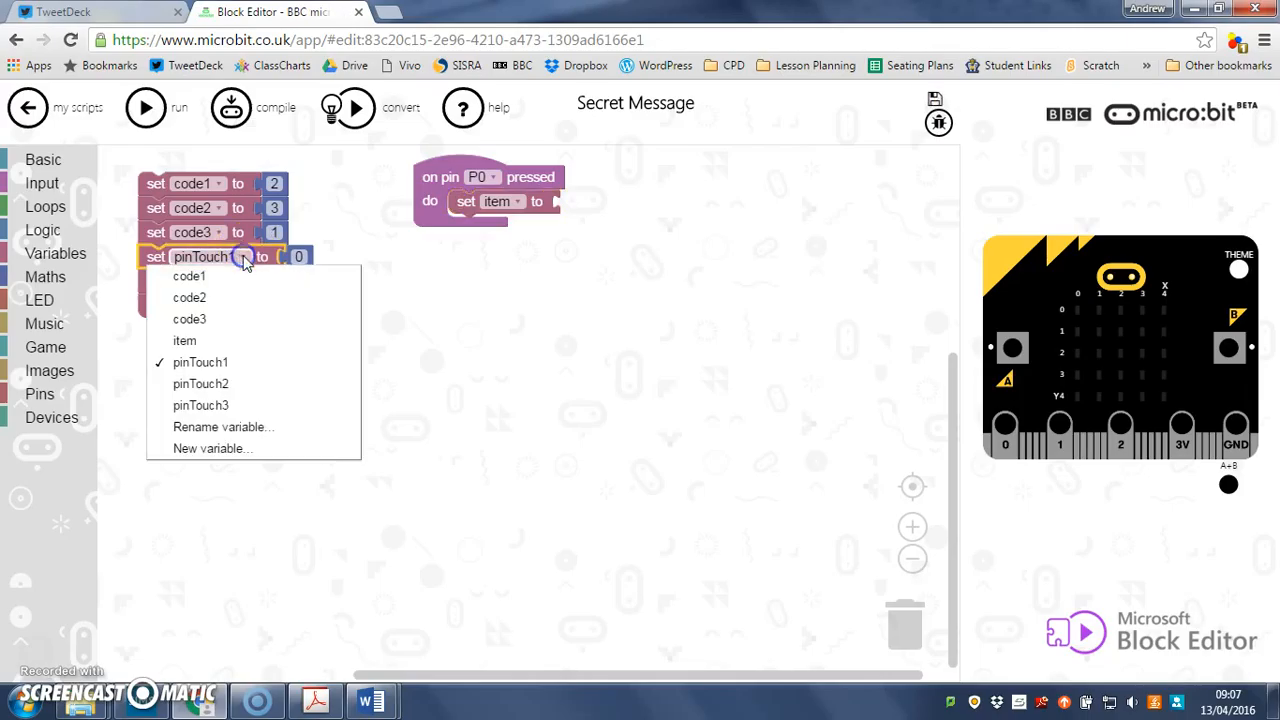
# Rename the pin variables to pinTouch0, pinTouch1 and pinTouch2
pyautogui.click(243, 257)
pyautogui.click(222, 427)
pyautogui.write('pinTouch0')
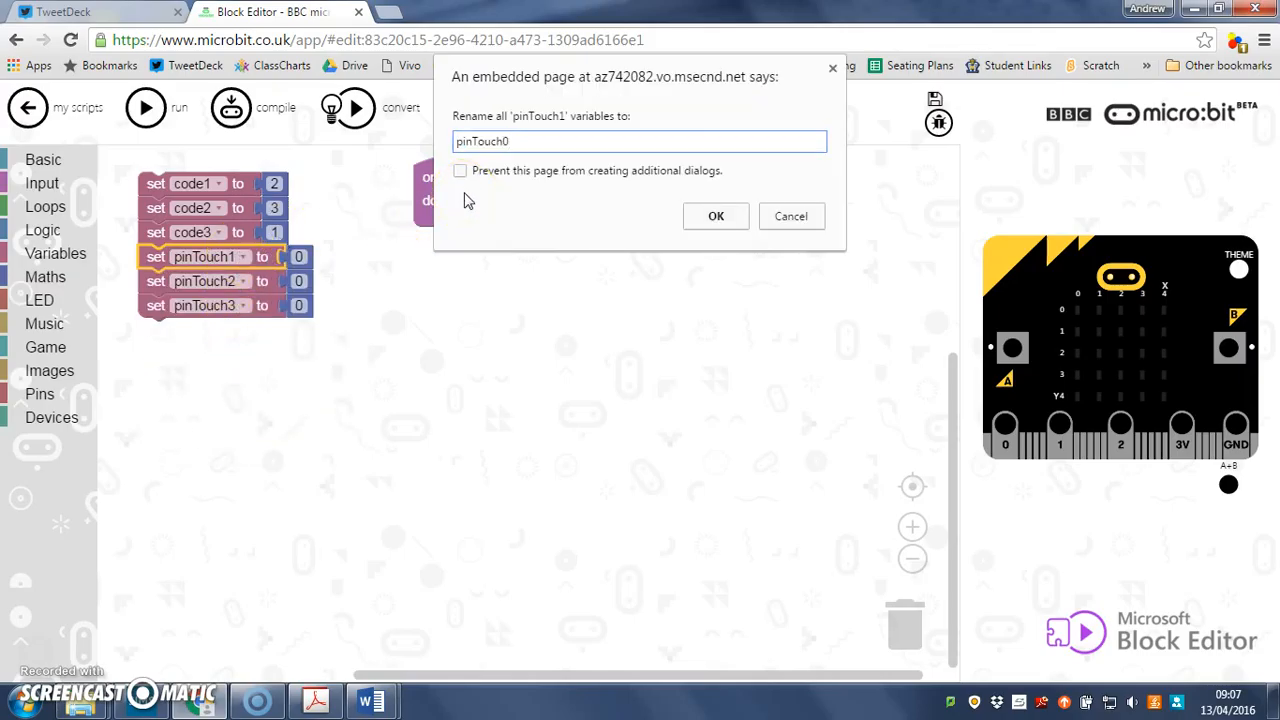
pyautogui.click(716, 216)
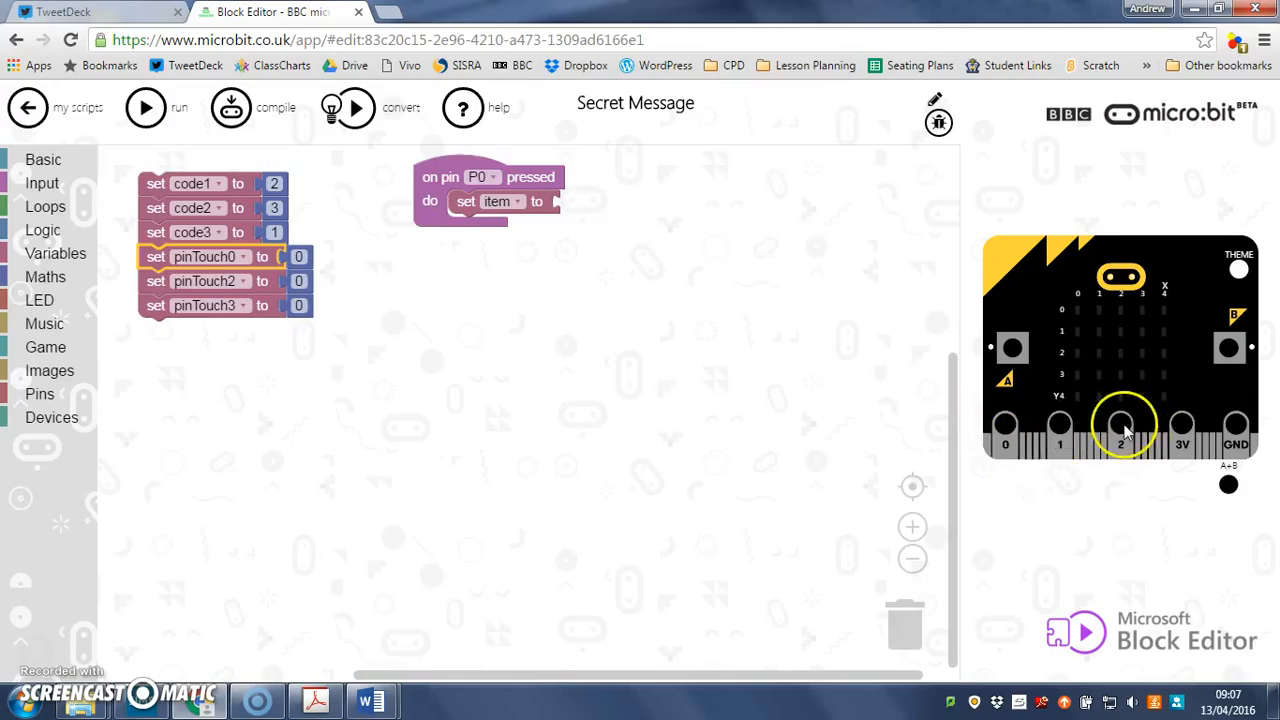
pyautogui.click(243, 281)
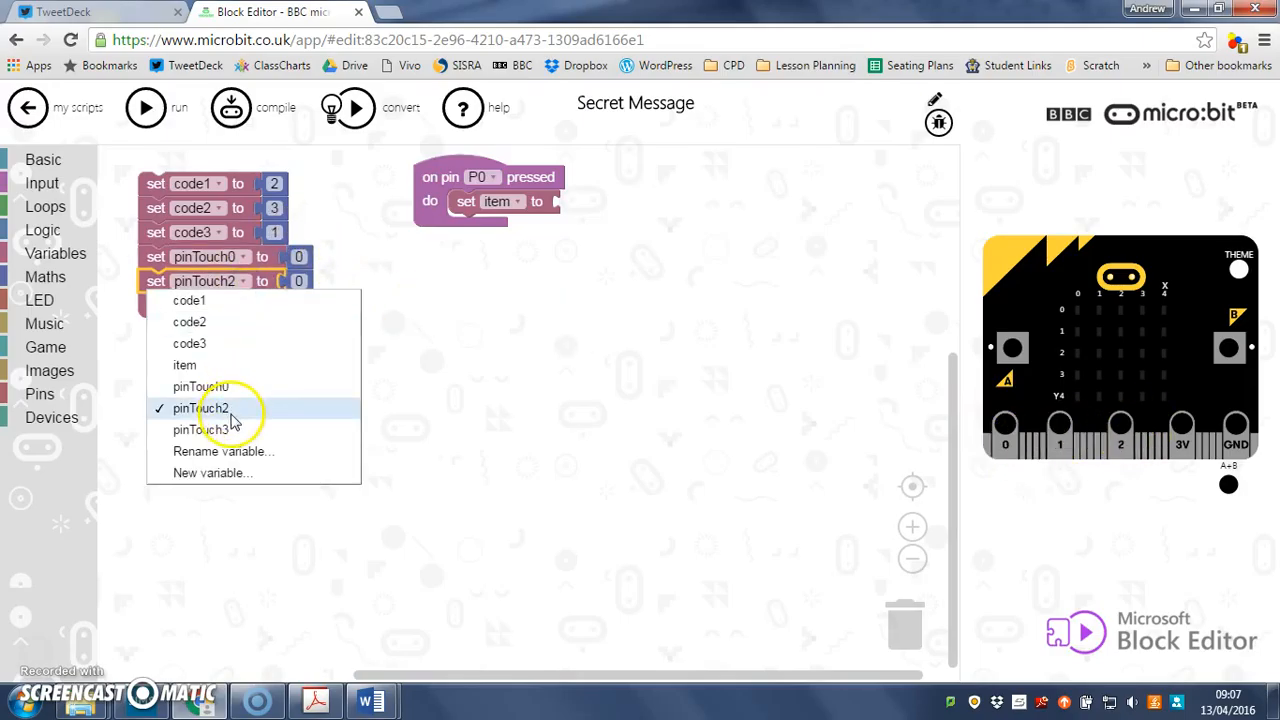
pyautogui.click(225, 451)
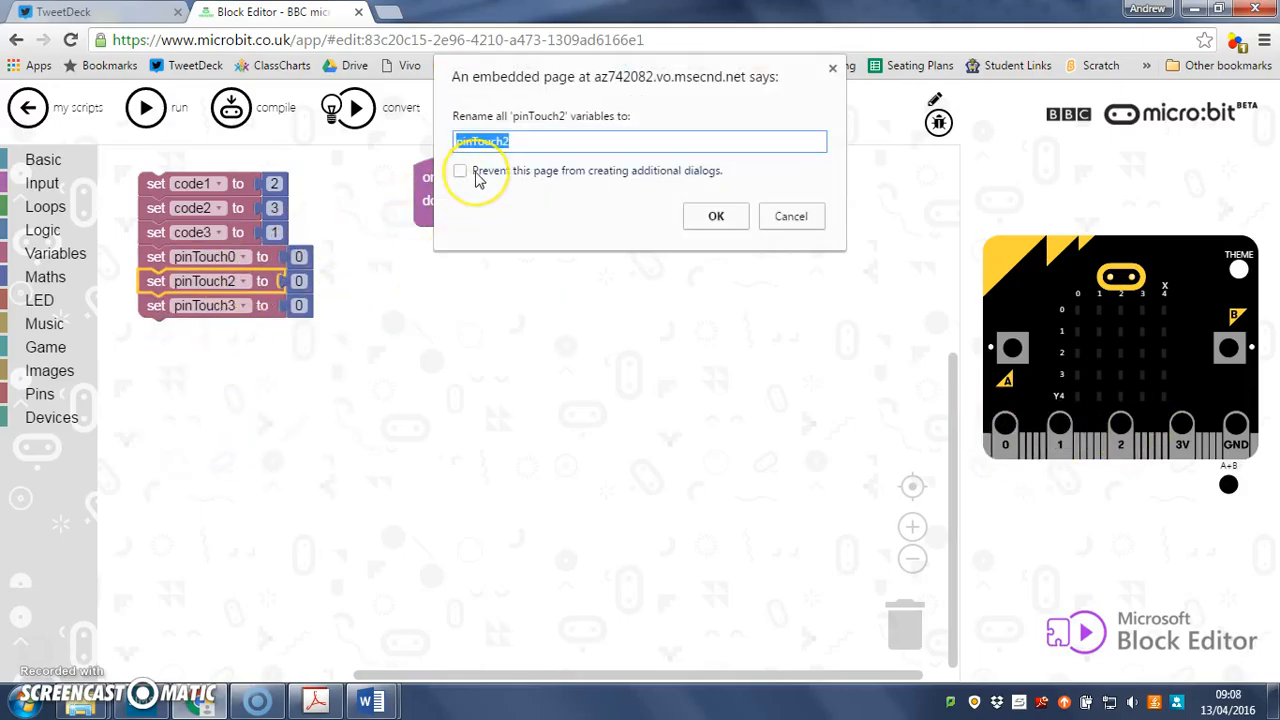
pyautogui.press('End')
pyautogui.click(705, 218)
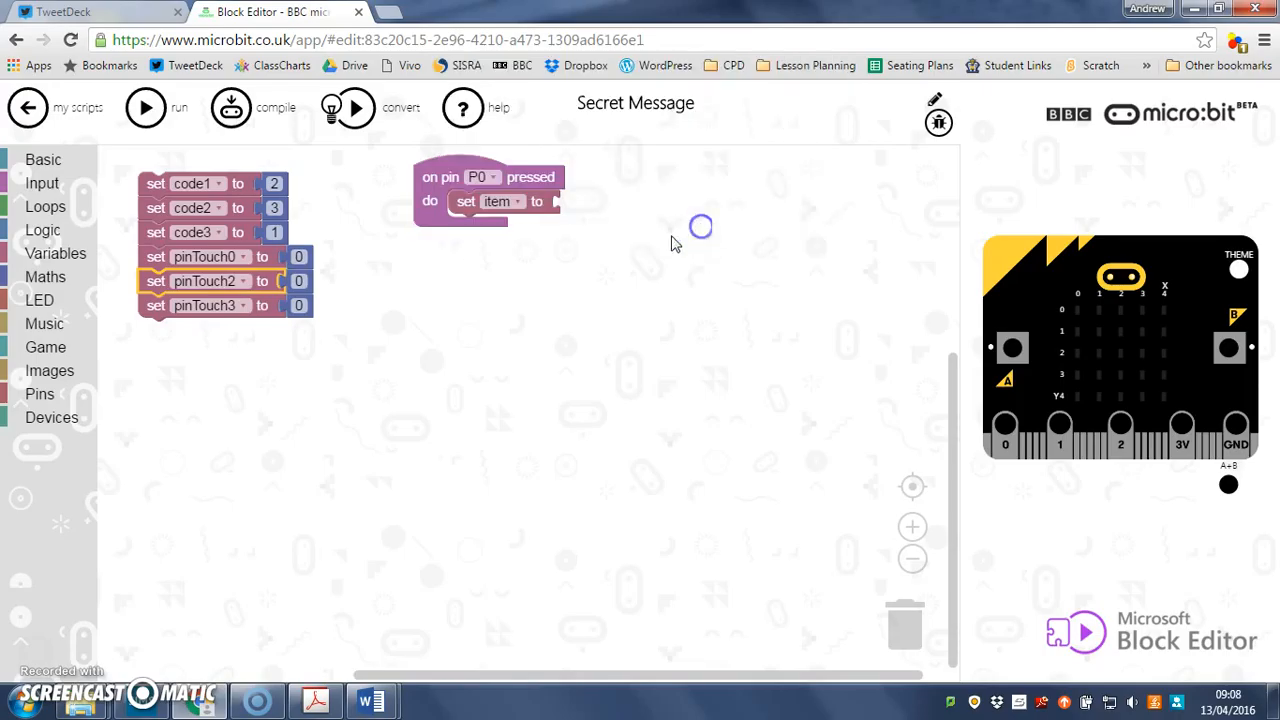
pyautogui.click(222, 308)
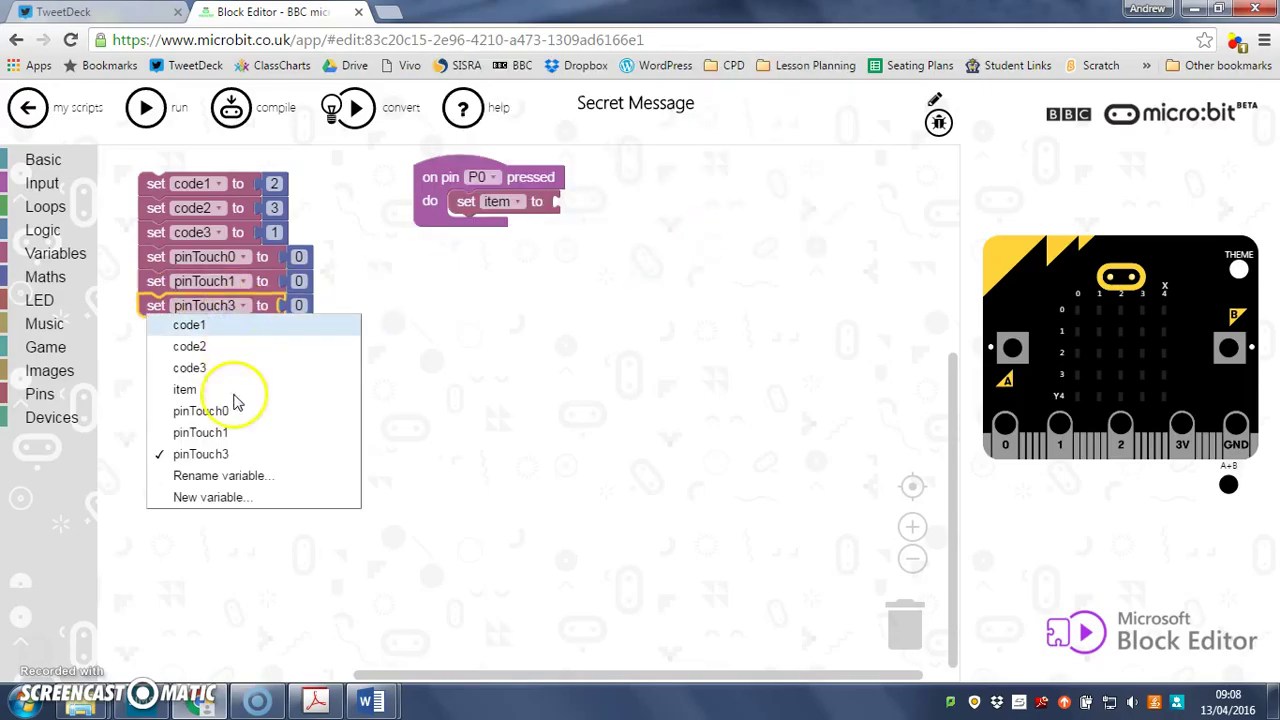
pyautogui.click(228, 474)
pyautogui.click(542, 142)
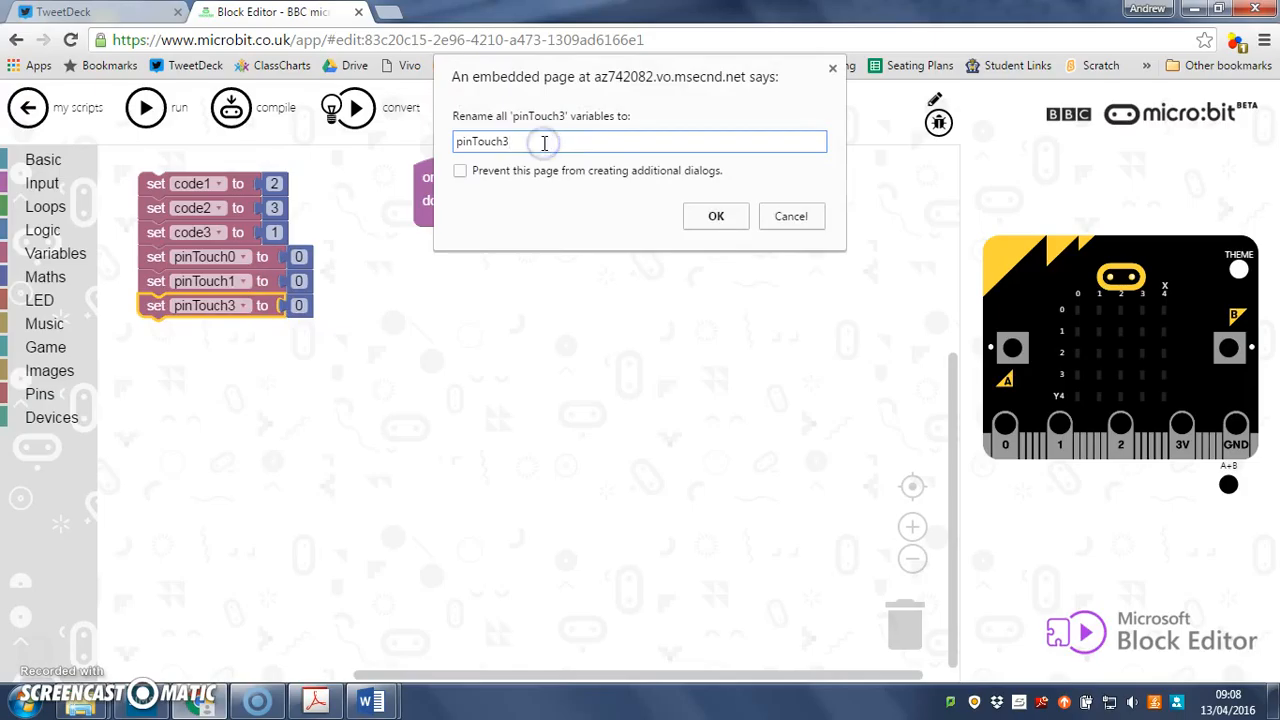
pyautogui.write('2')
pyautogui.click(715, 216)
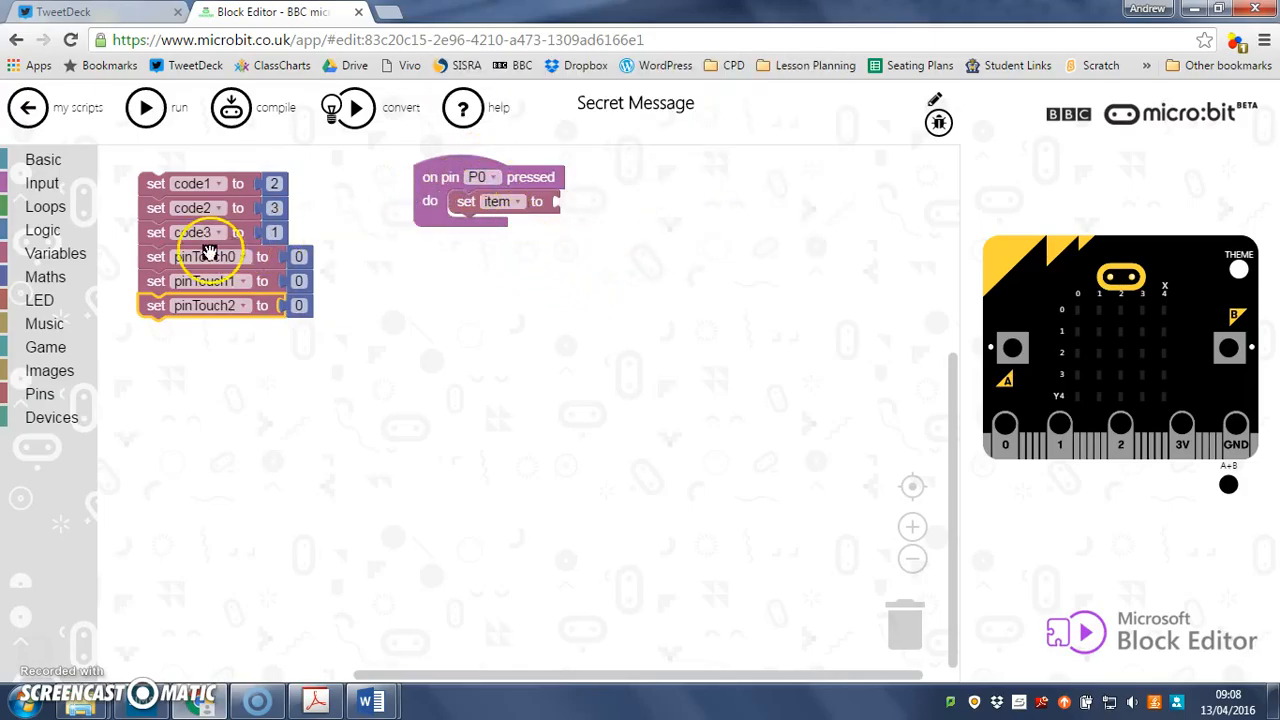
# Make the event's block set pinTouch0 and bring a pinTouch0 value onto the canvas
pyautogui.click(36, 254)
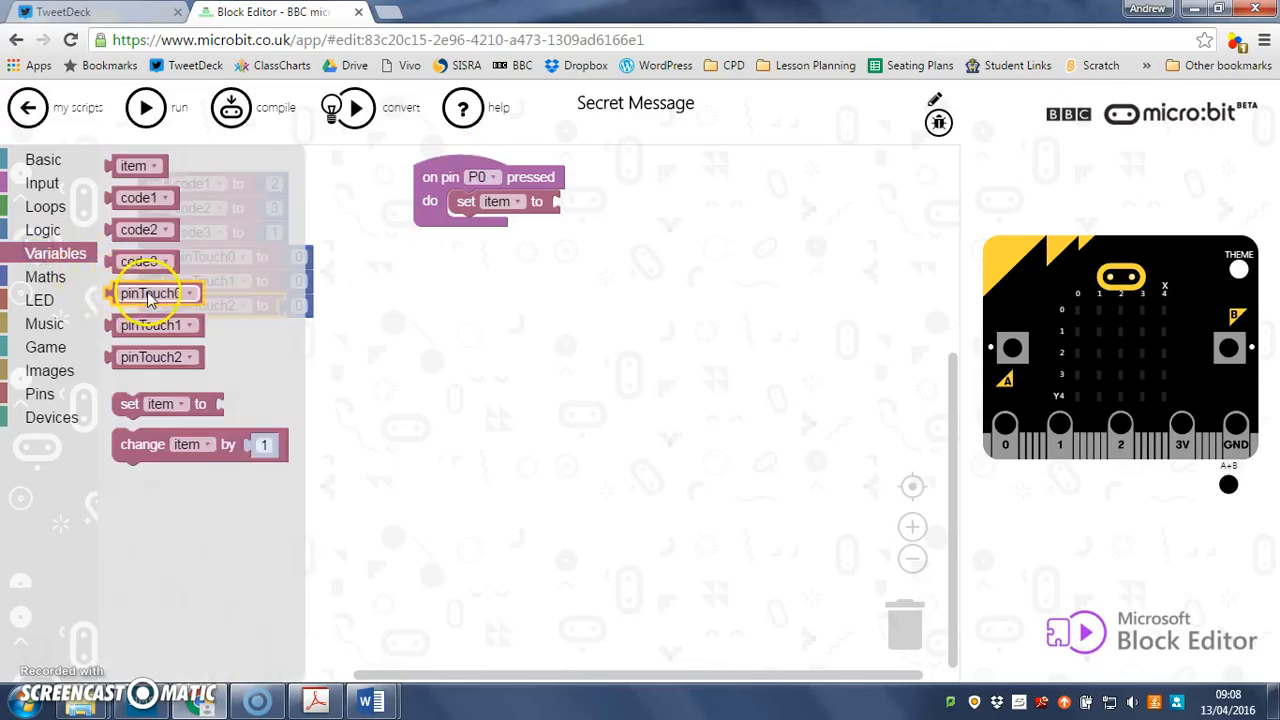
pyautogui.moveTo(148, 293)
pyautogui.mouseDown()
pyautogui.moveTo(533, 218)
pyautogui.moveTo(507, 205)
pyautogui.moveTo(578, 285)
pyautogui.mouseUp()
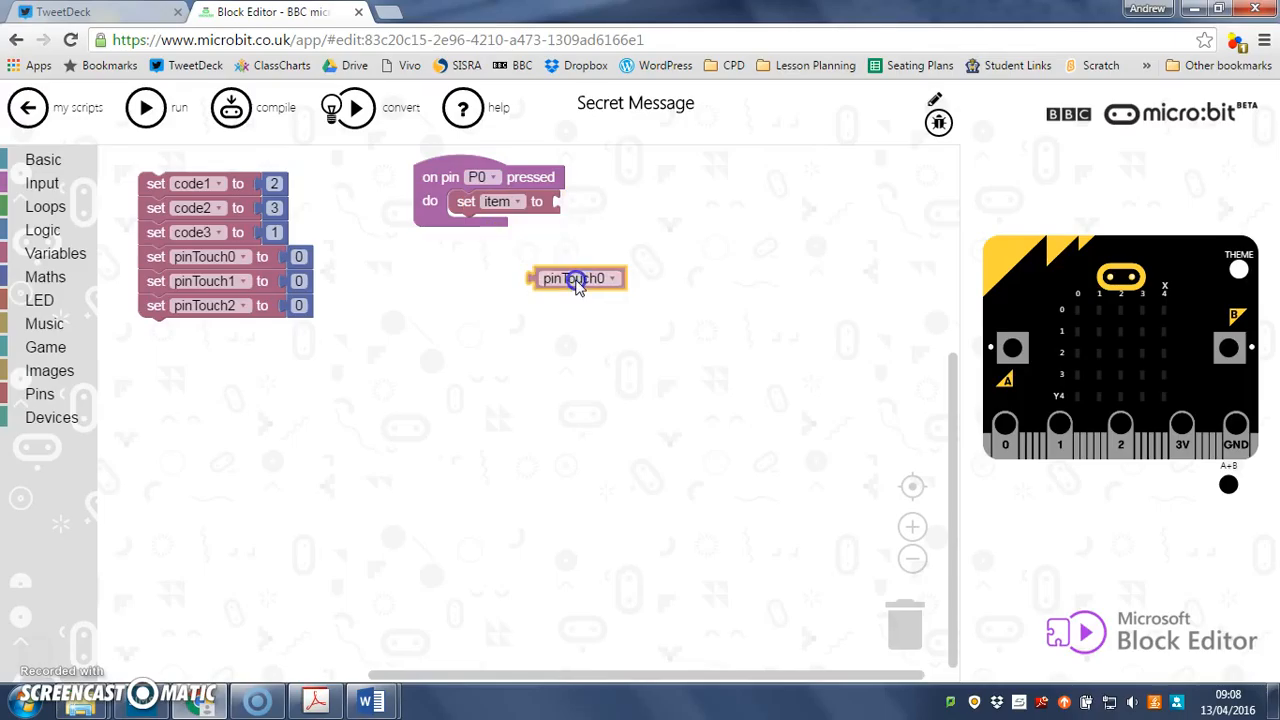
pyautogui.click(518, 201)
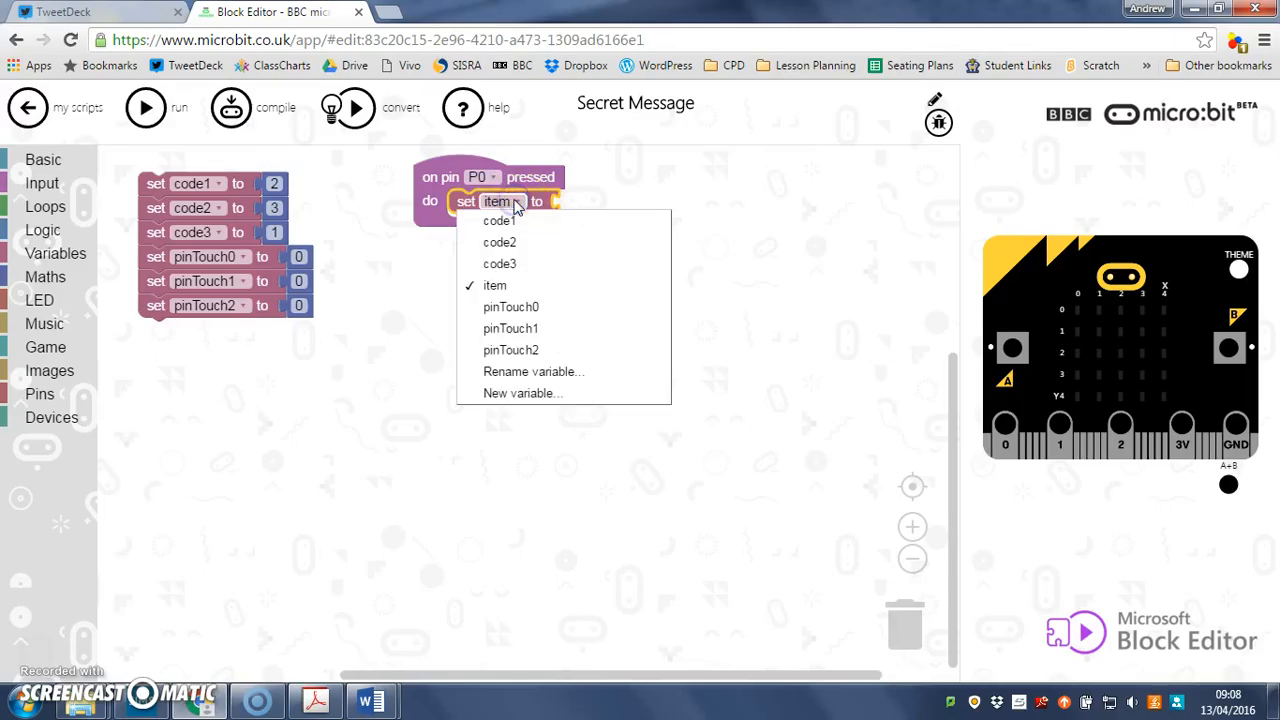
pyautogui.click(527, 310)
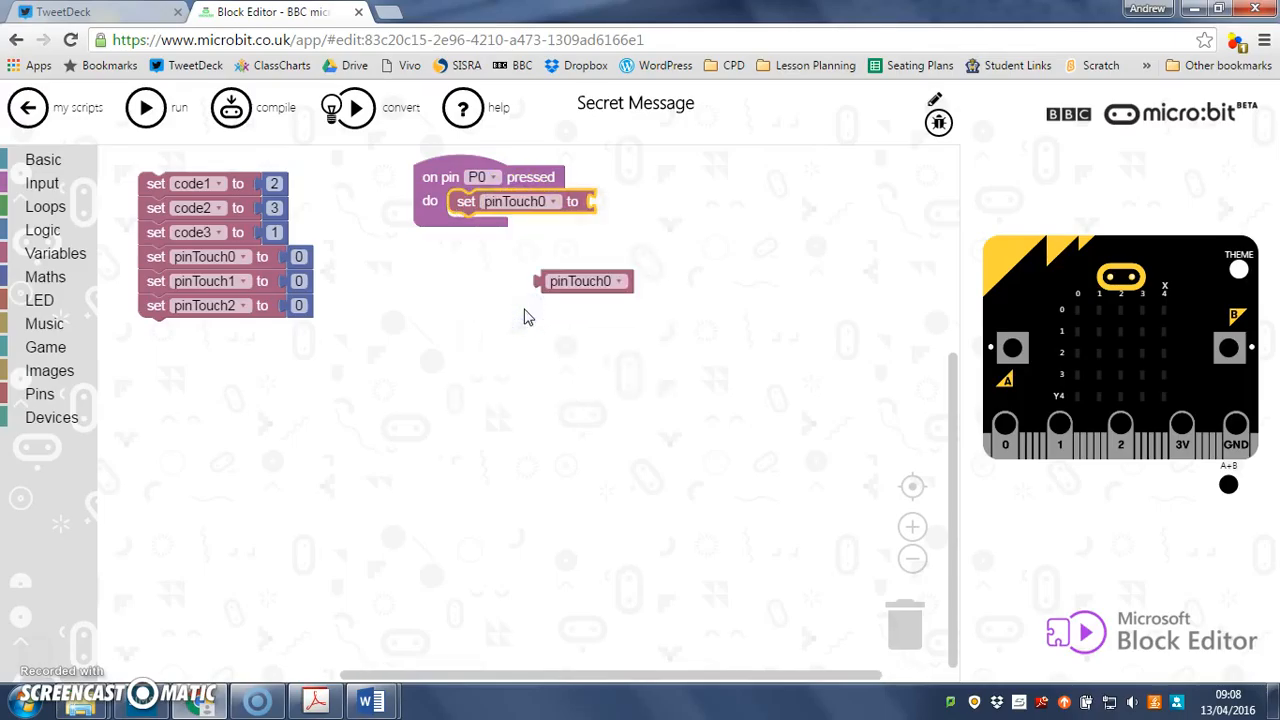
pyautogui.click(578, 275)
# Set pinTouch0 to pinTouch0 + 1 using a Maths addition block
pyautogui.click(48, 262)
pyautogui.click(47, 279)
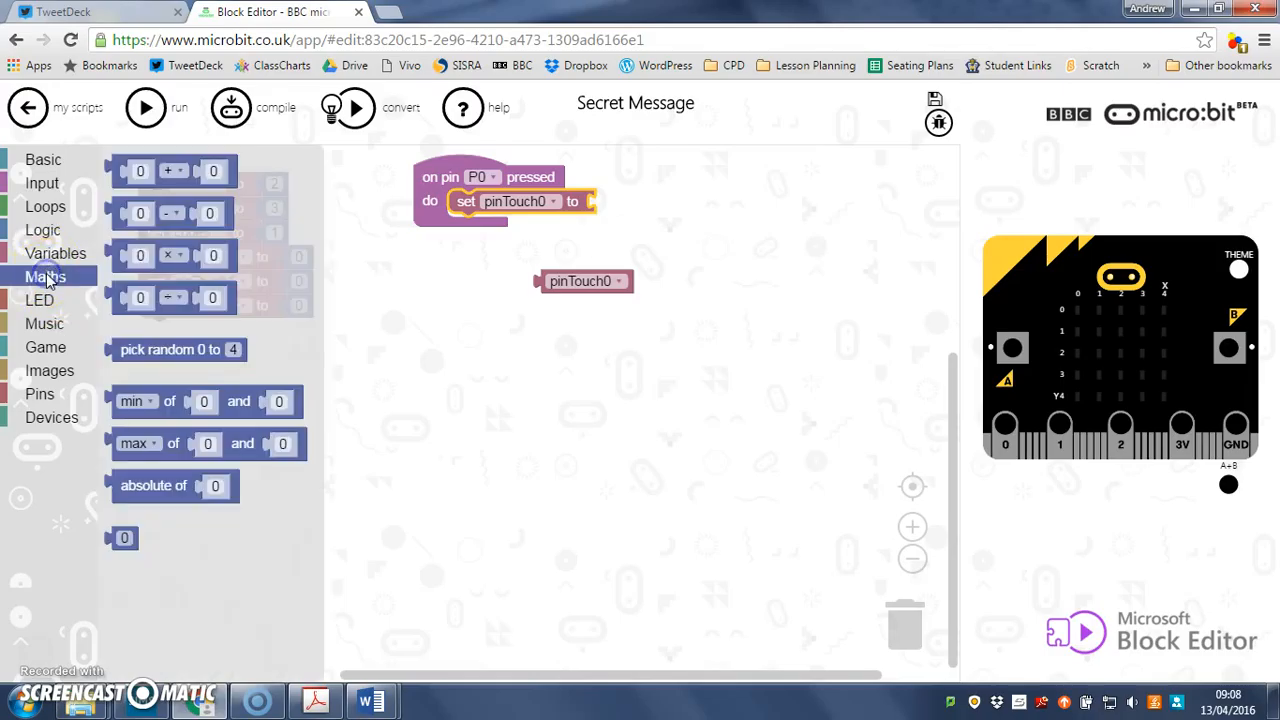
pyautogui.click(170, 180)
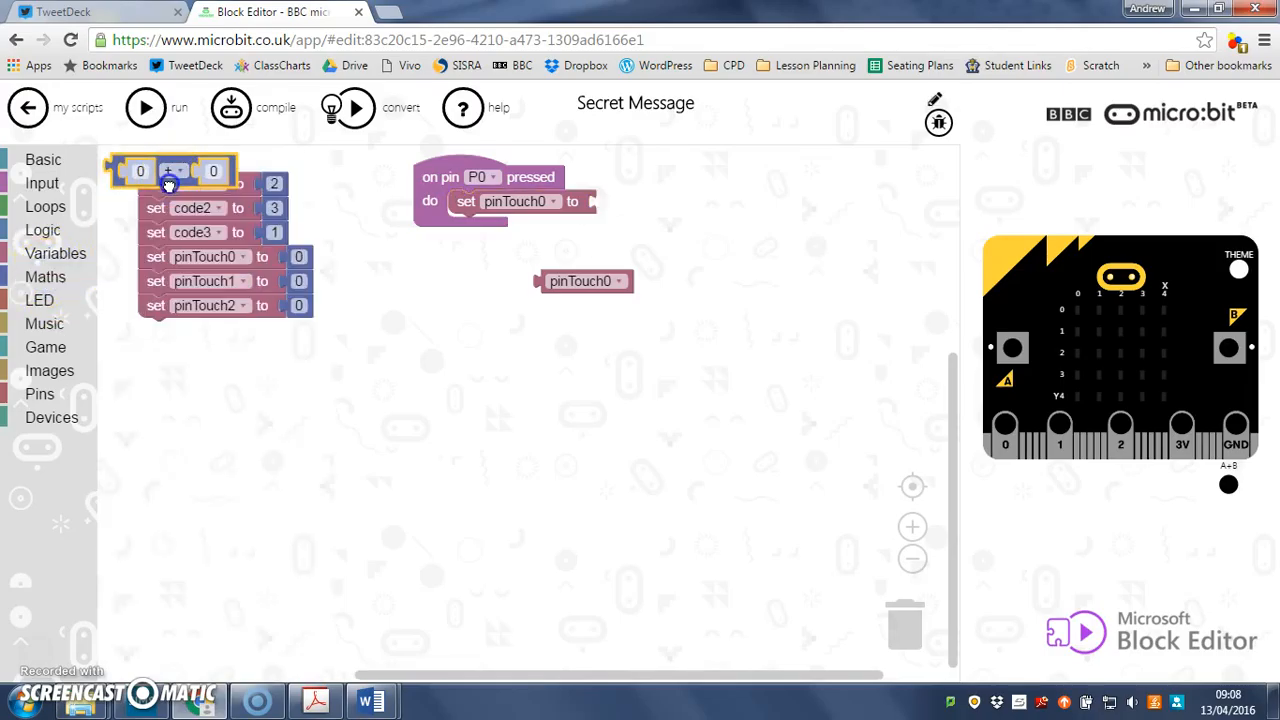
pyautogui.moveTo(170, 180)
pyautogui.mouseDown()
pyautogui.moveTo(660, 215)
pyautogui.moveTo(645, 228)
pyautogui.mouseUp()
pyautogui.moveTo(625, 272); pyautogui.dragTo(699, 203)
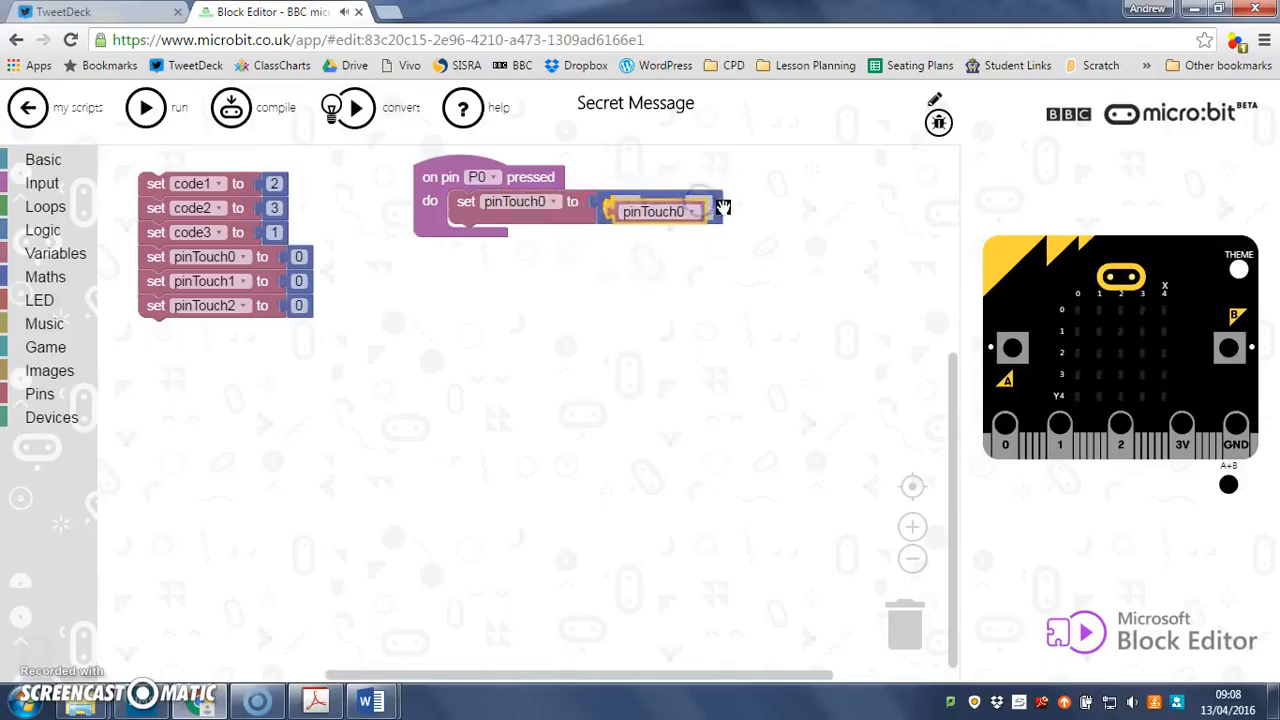
pyautogui.click(760, 208)
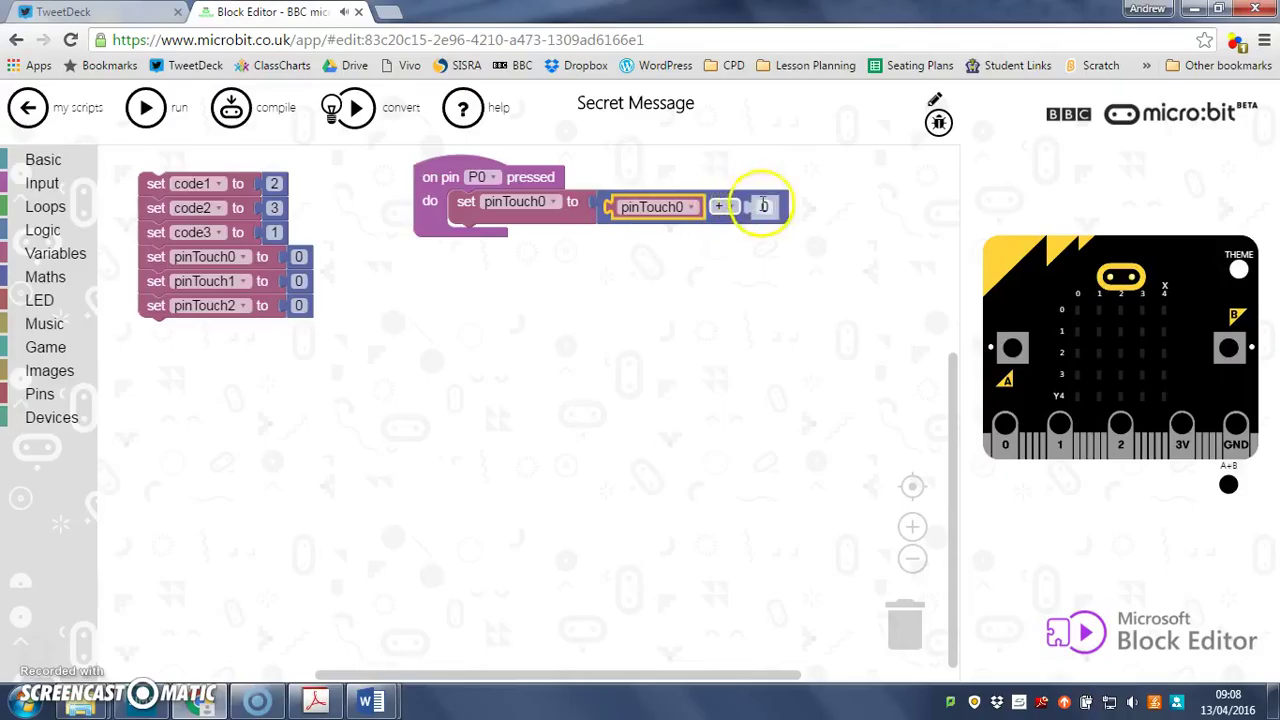
pyautogui.write('1')
pyautogui.click(812, 250)
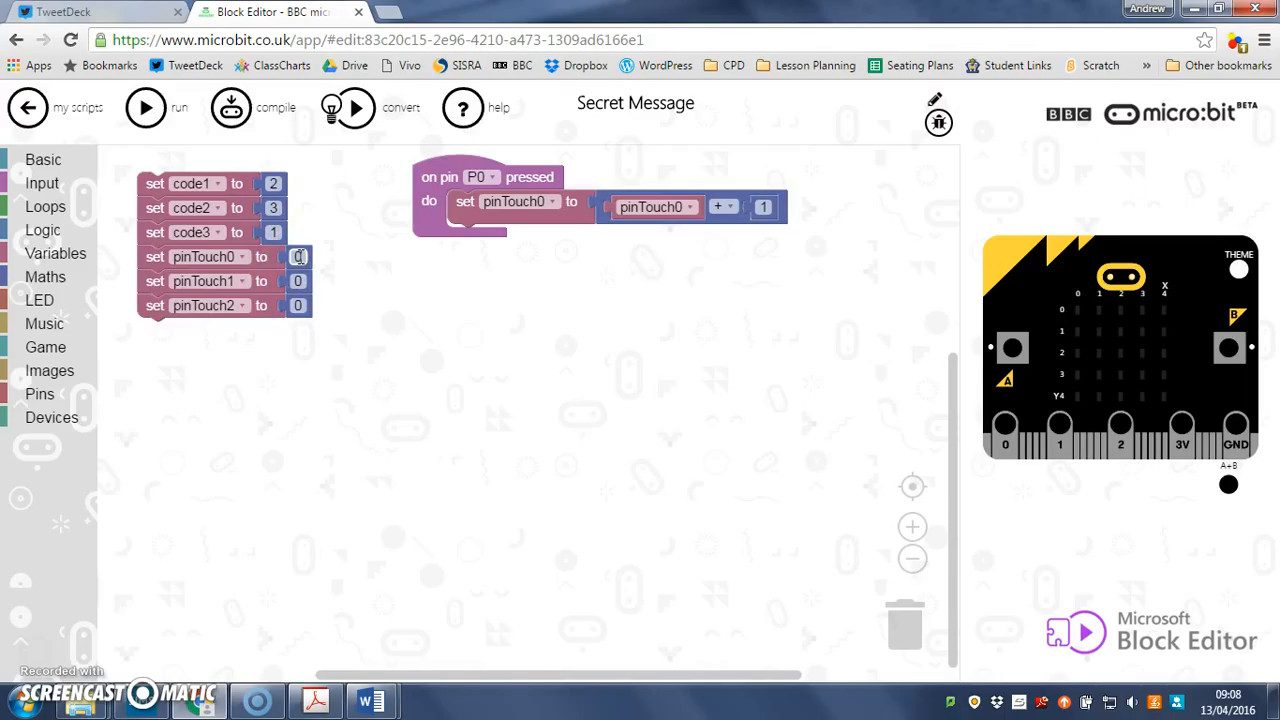
pyautogui.click(257, 323)
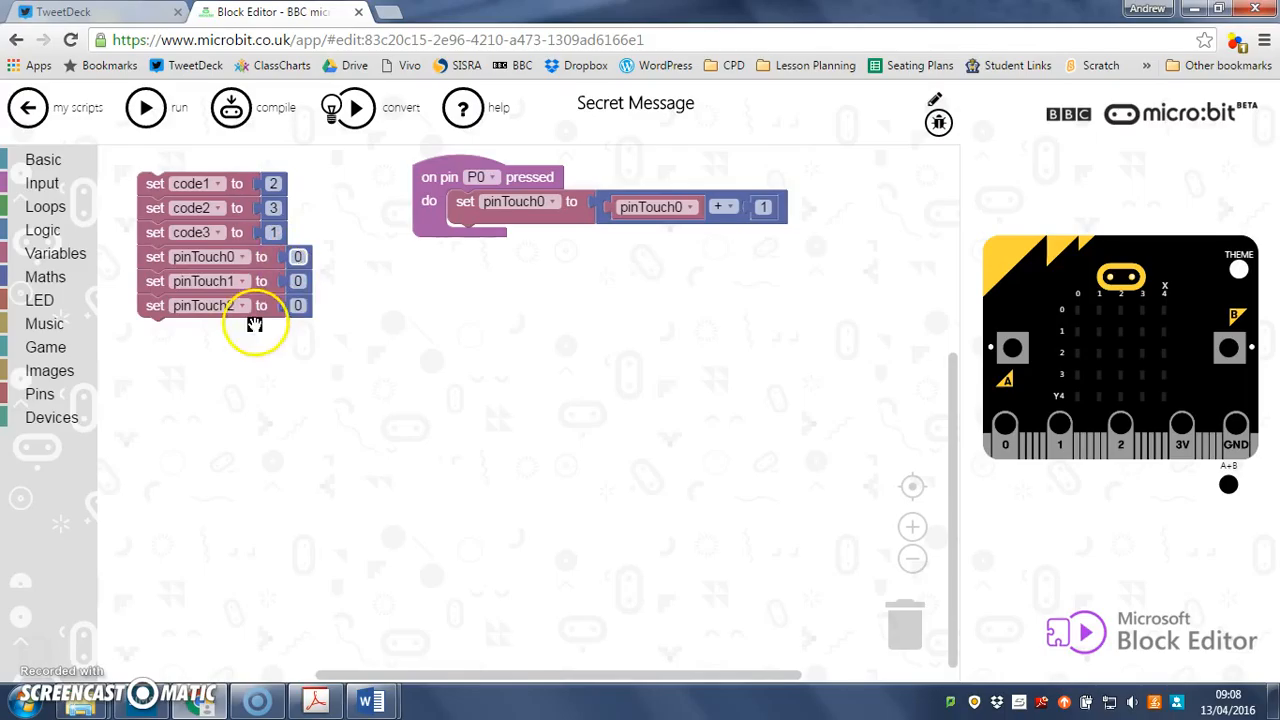
pyautogui.click(395, 333)
# Add a Basic 'pause (ms) 100' block after the pinTouch0 increment in 'on pin P0 pressed'
pyautogui.click(293, 356)
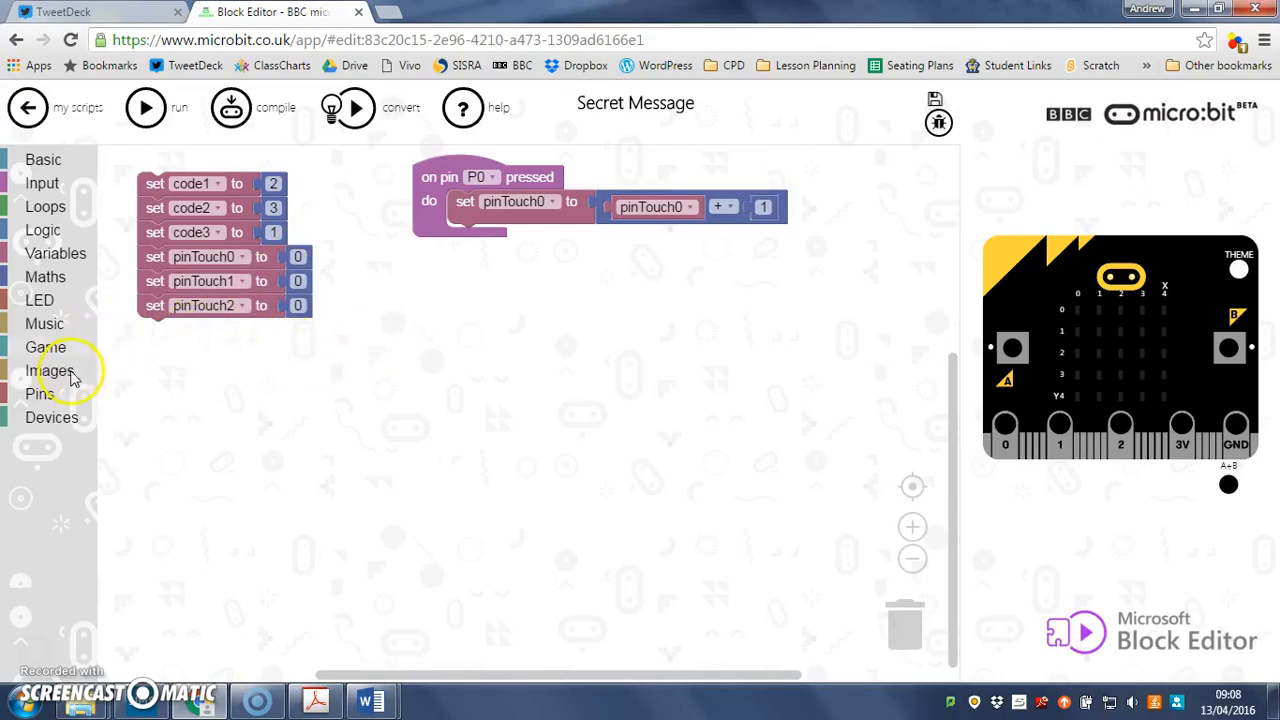
pyautogui.click(52, 418)
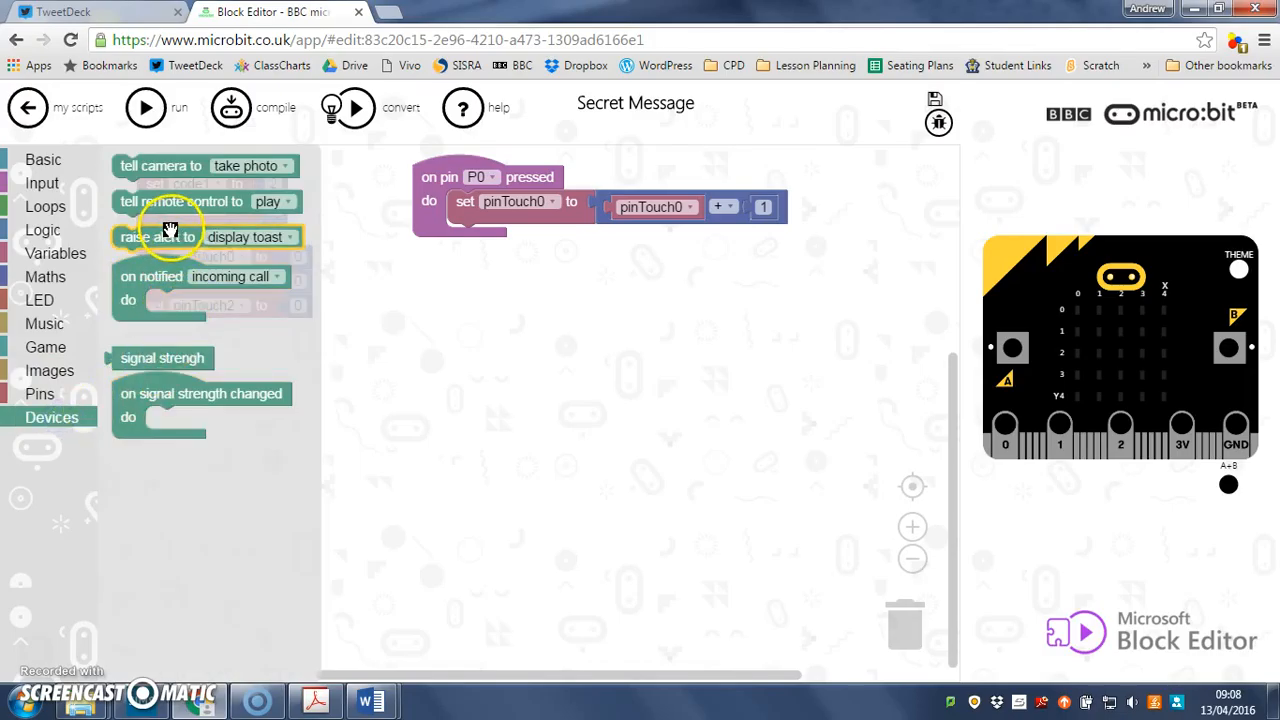
pyautogui.click(45, 162)
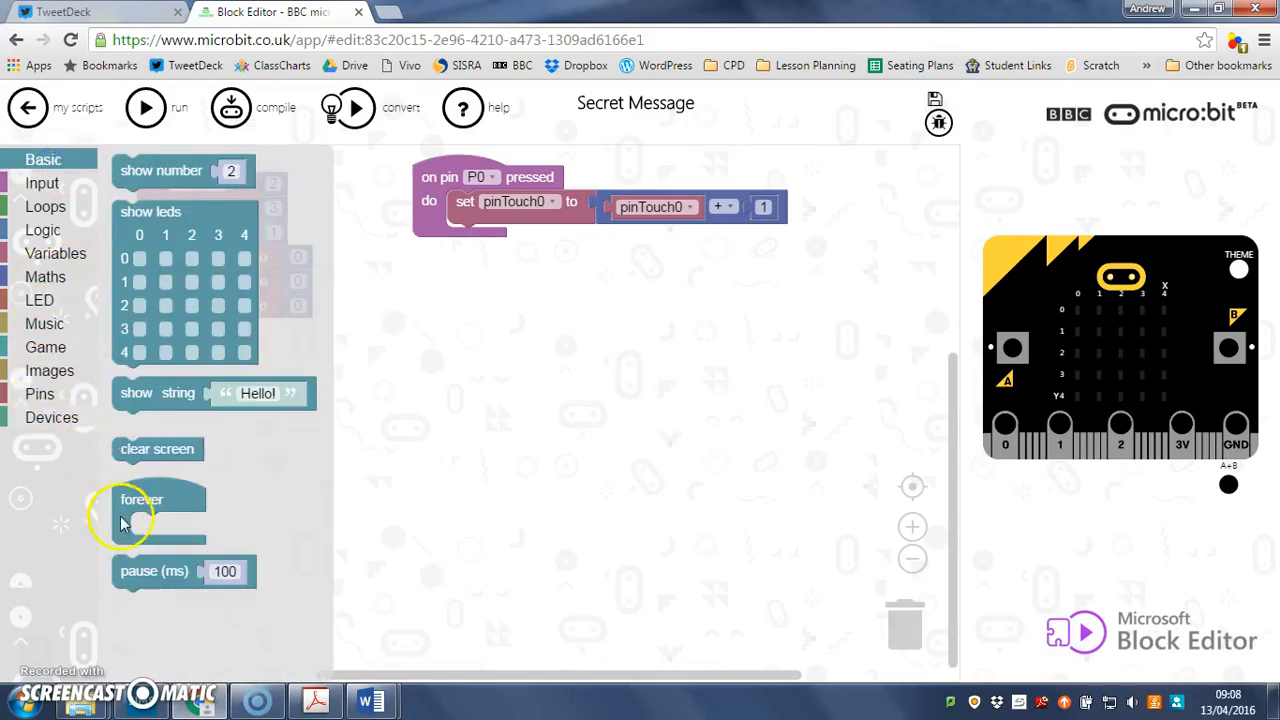
pyautogui.click(158, 575)
pyautogui.moveTo(158, 577); pyautogui.dragTo(510, 231)
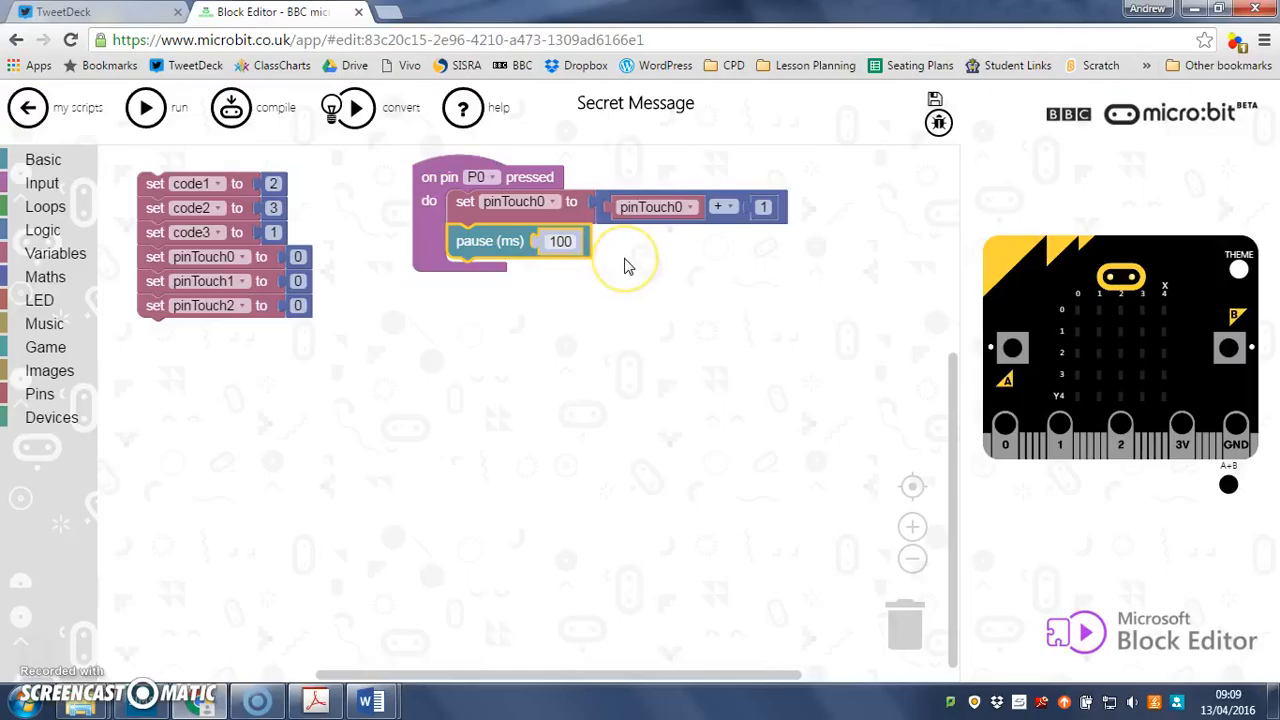
pyautogui.click(608, 351)
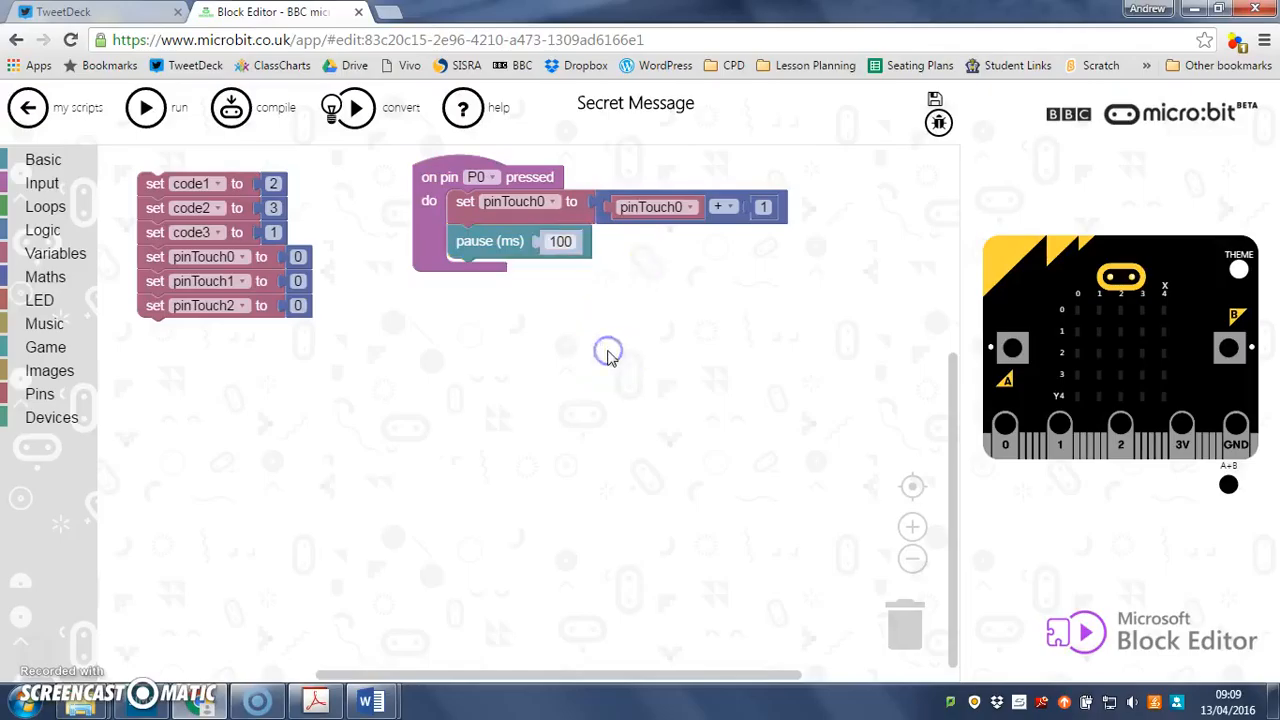
pyautogui.click(648, 212)
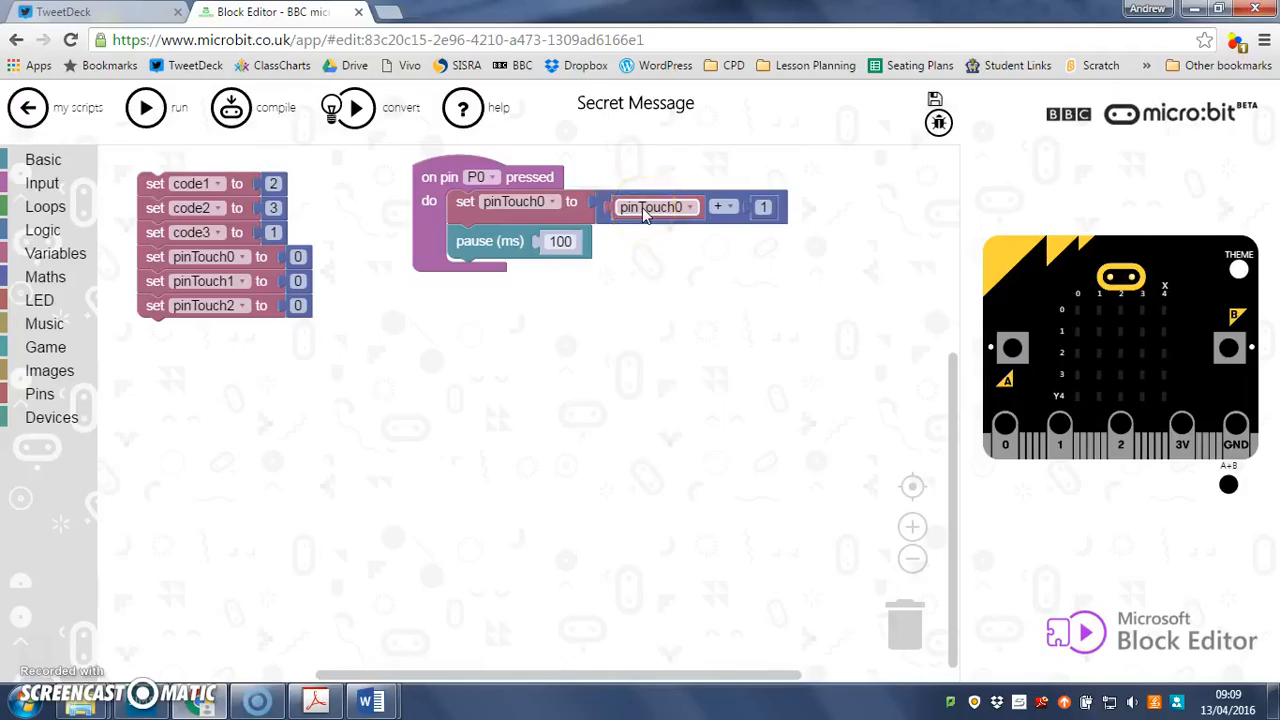
pyautogui.click(523, 334)
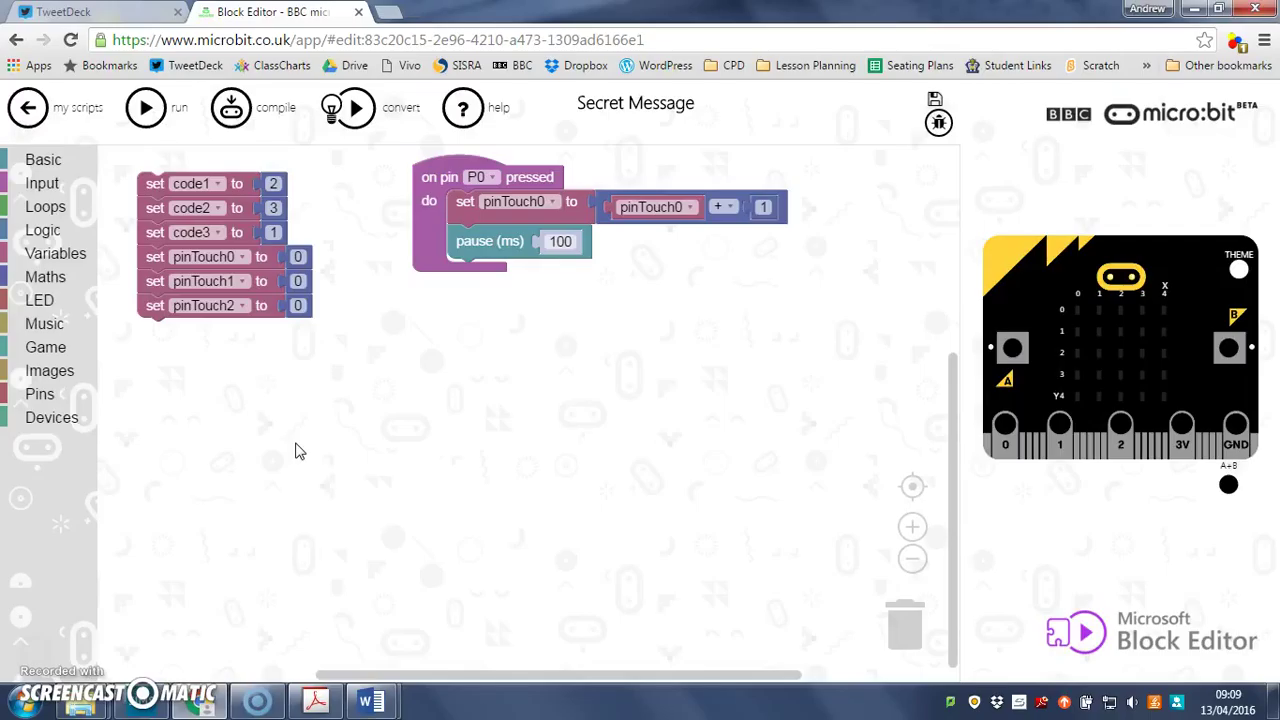
pyautogui.click(282, 438)
pyautogui.click(29, 205)
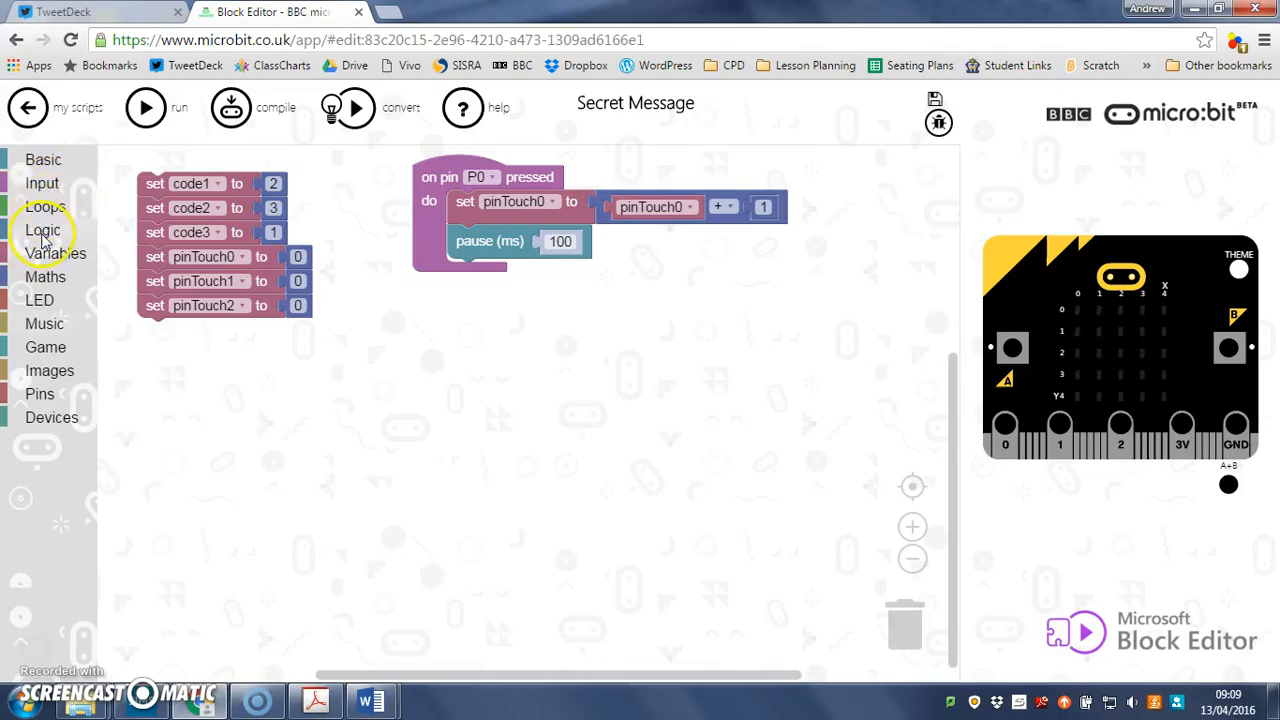
# Add an 'on shake' event below the setup with an empty if block inside it
pyautogui.click(42, 183)
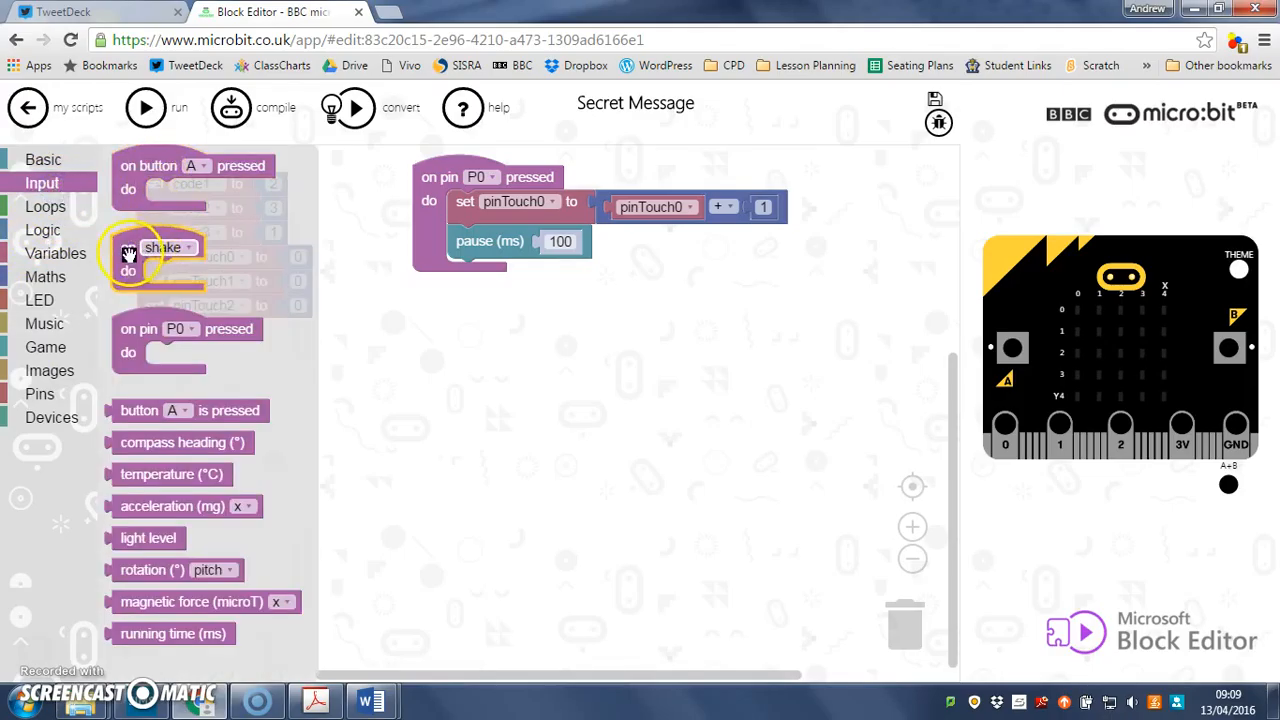
pyautogui.moveTo(145, 250); pyautogui.dragTo(176, 404)
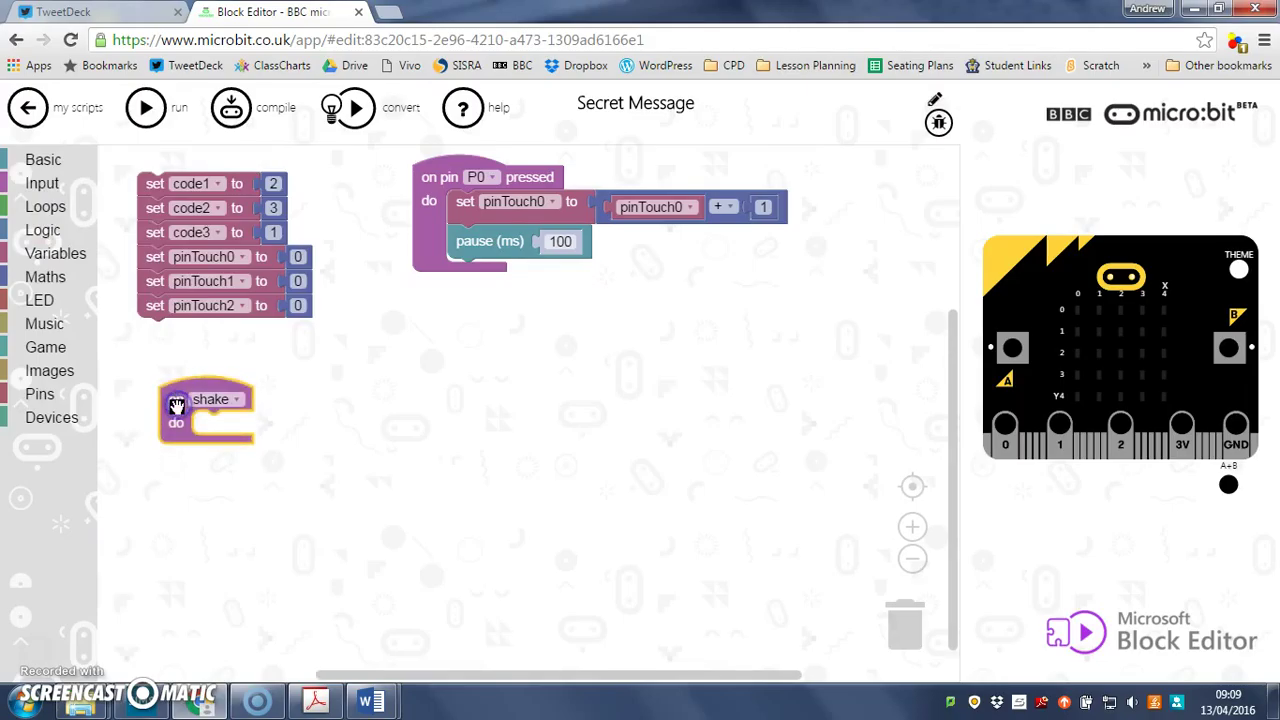
pyautogui.click(42, 232)
pyautogui.moveTo(115, 175); pyautogui.dragTo(191, 421)
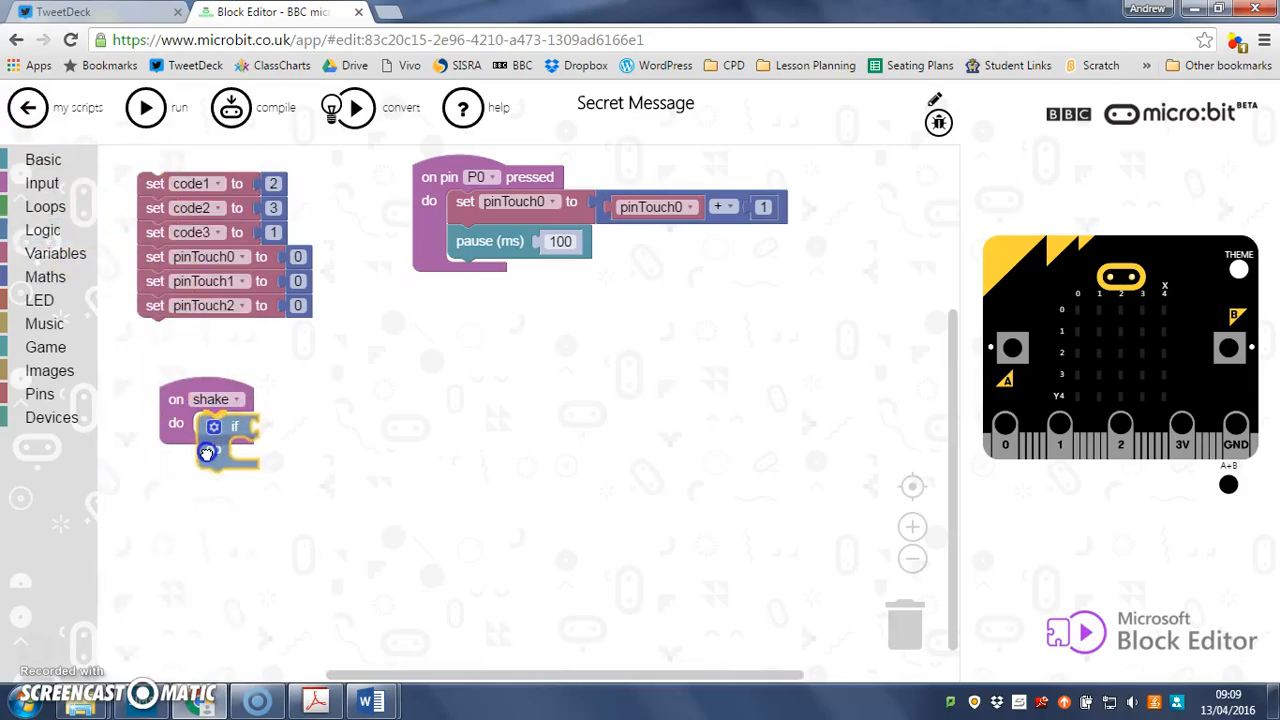
pyautogui.moveTo(191, 421); pyautogui.dragTo(206, 452)
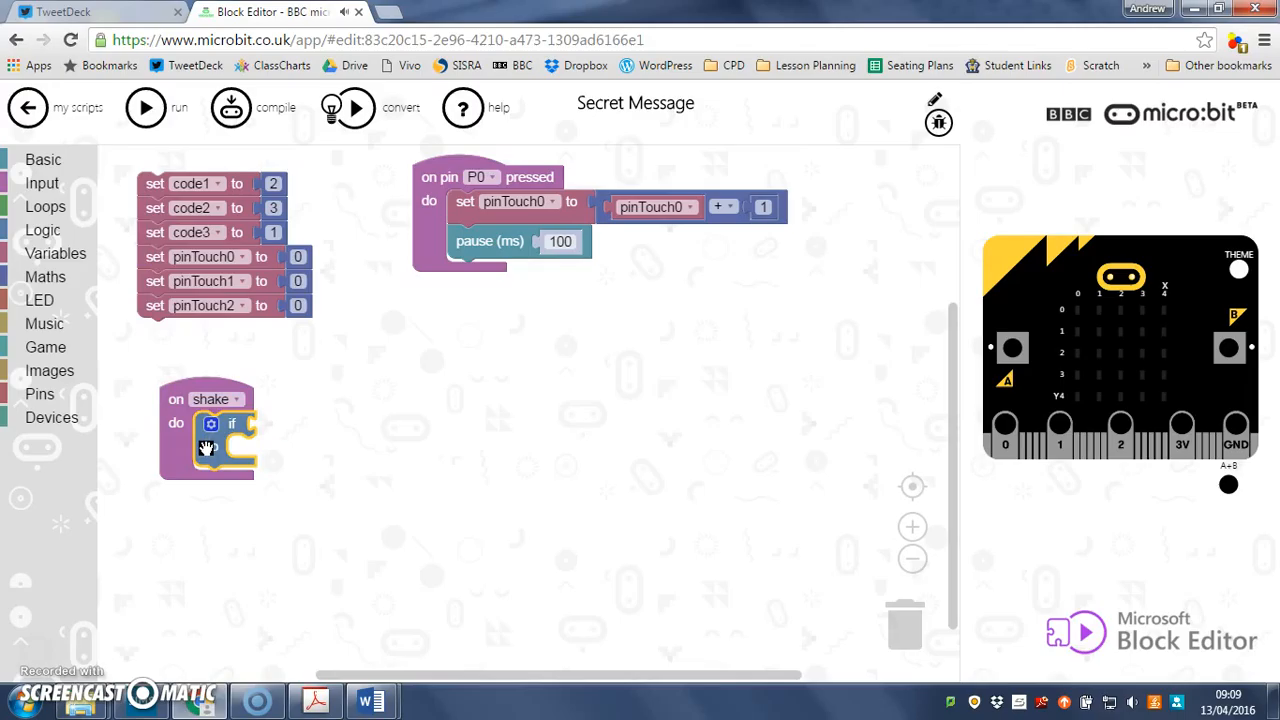
# Make the if's condition a Logic '=' equality comparison
pyautogui.click(47, 280)
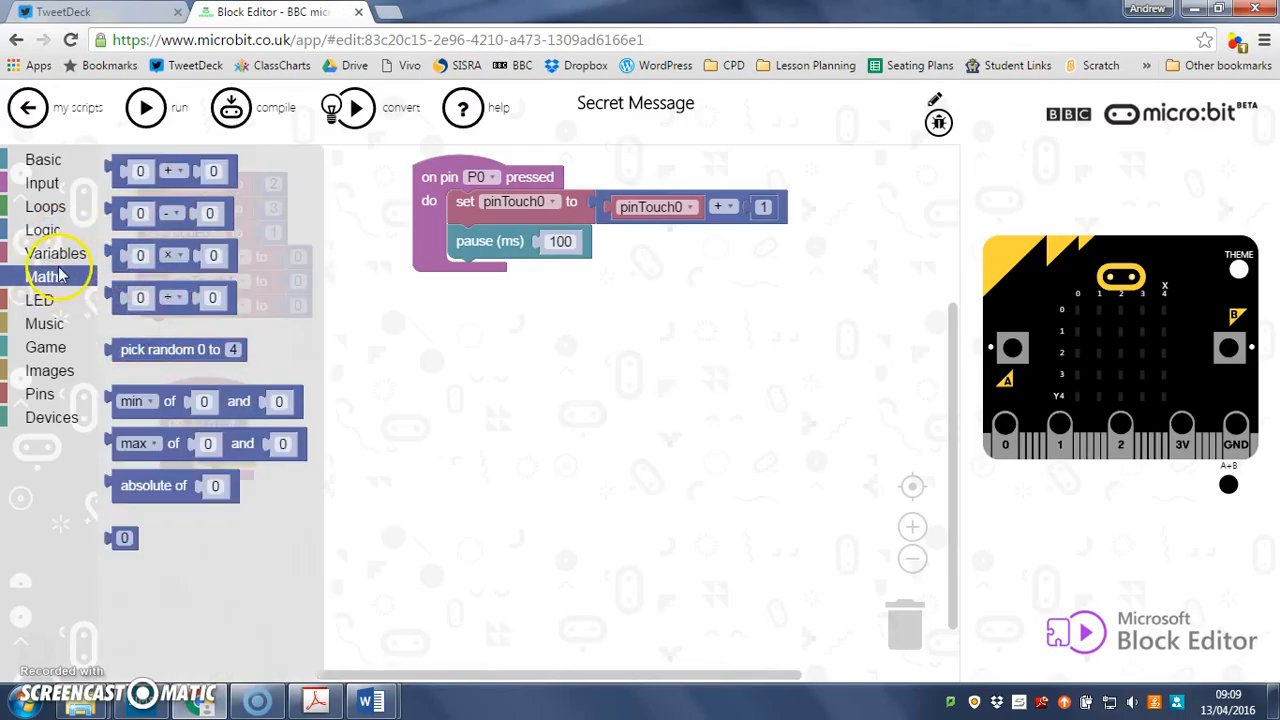
pyautogui.click(42, 207)
pyautogui.click(42, 230)
pyautogui.click(171, 292)
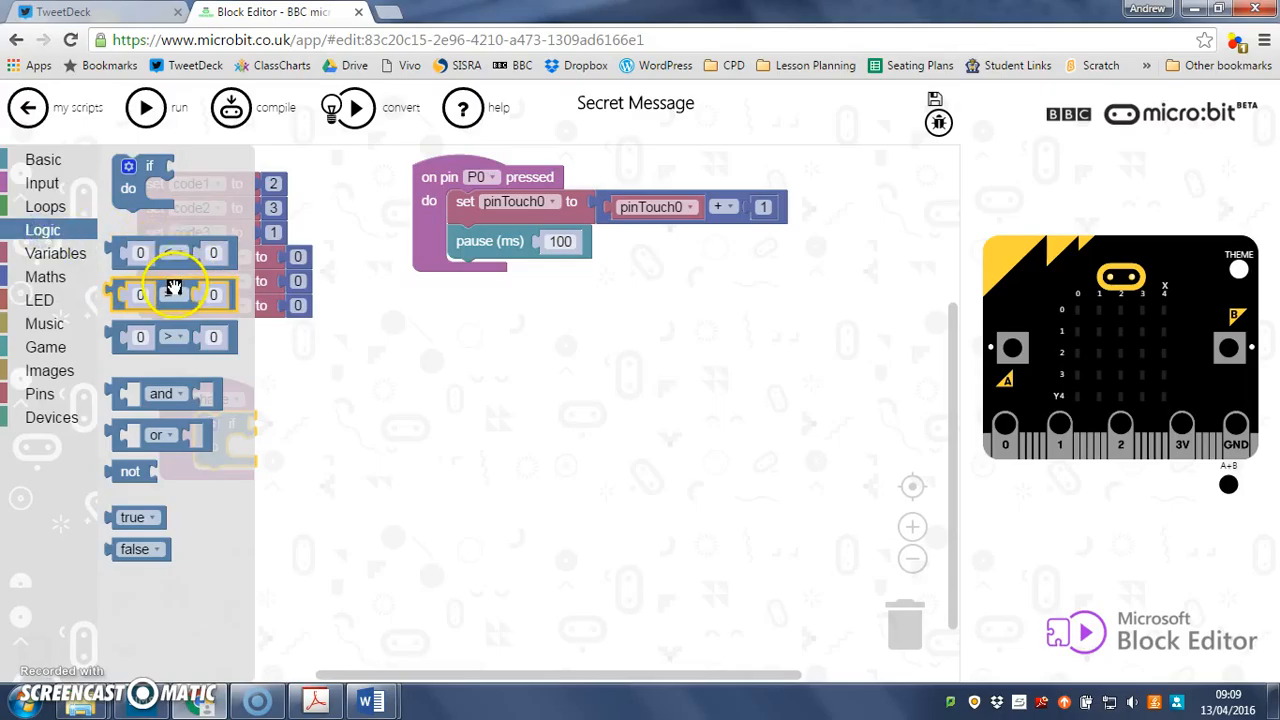
pyautogui.moveTo(207, 330); pyautogui.dragTo(325, 423)
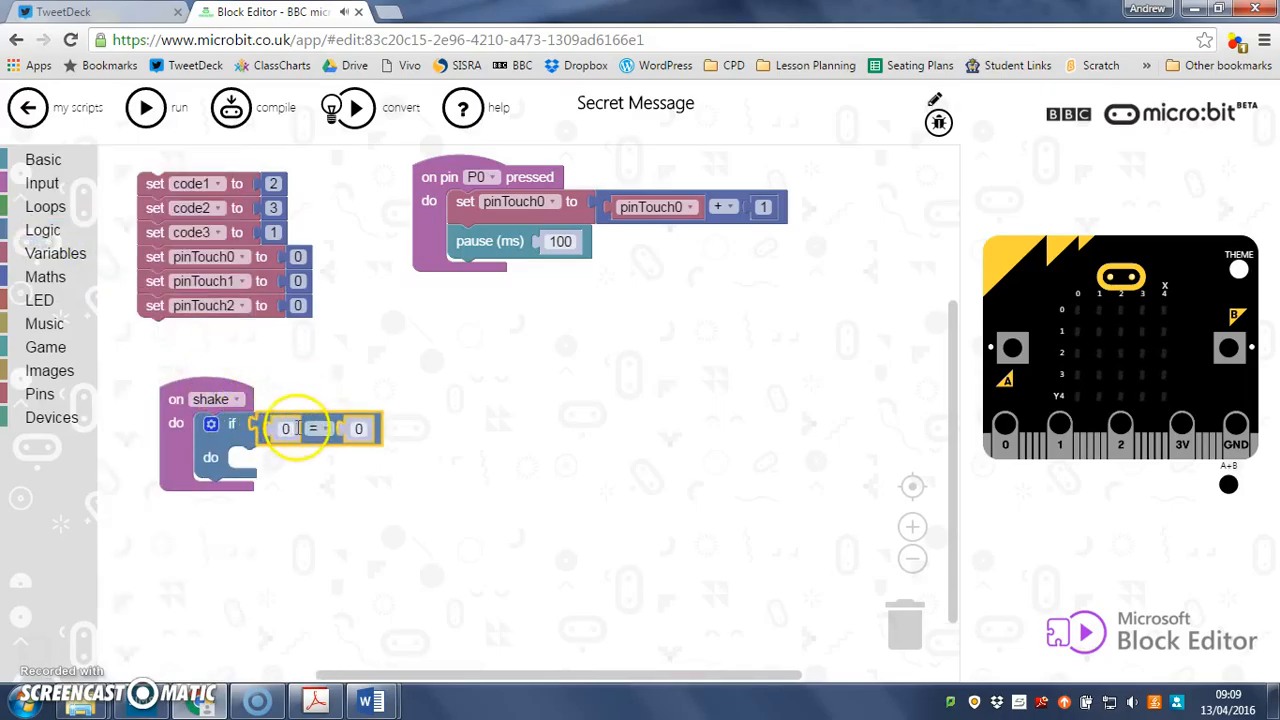
# Fill the comparison so the if tests pinTouch0 = code1
pyautogui.click(55, 253)
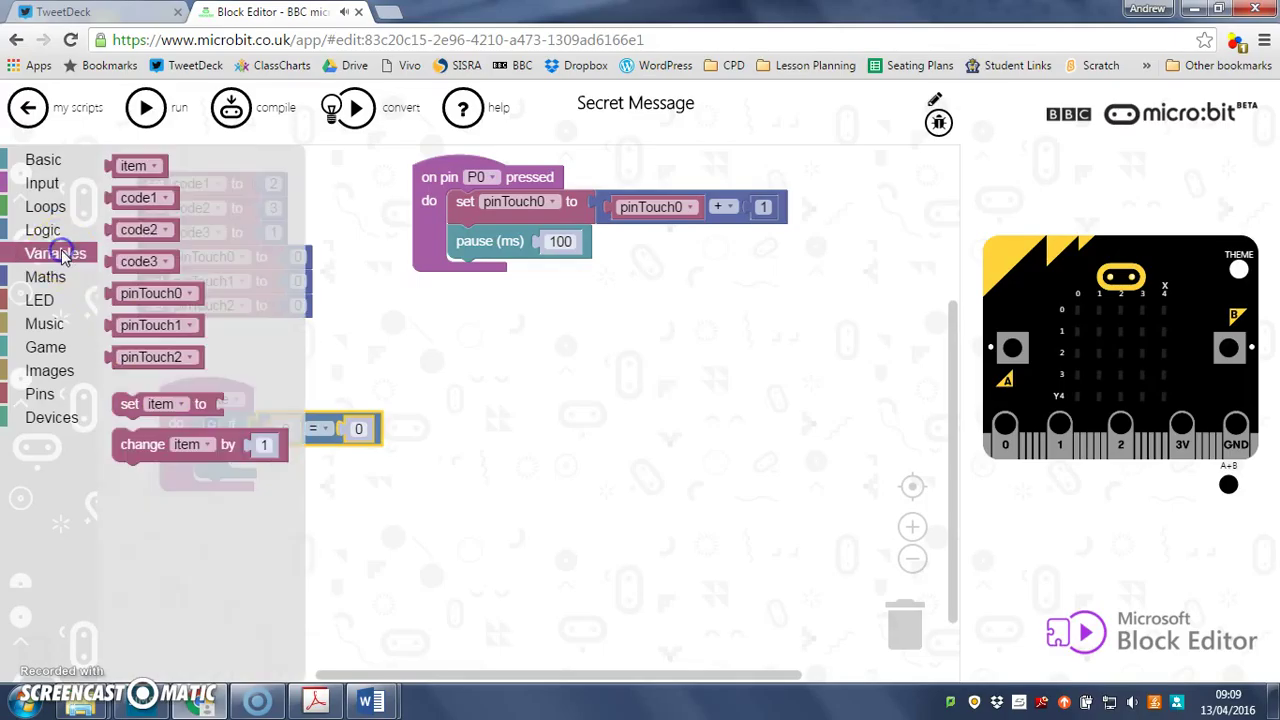
pyautogui.click(120, 295)
pyautogui.moveTo(120, 295); pyautogui.dragTo(290, 433)
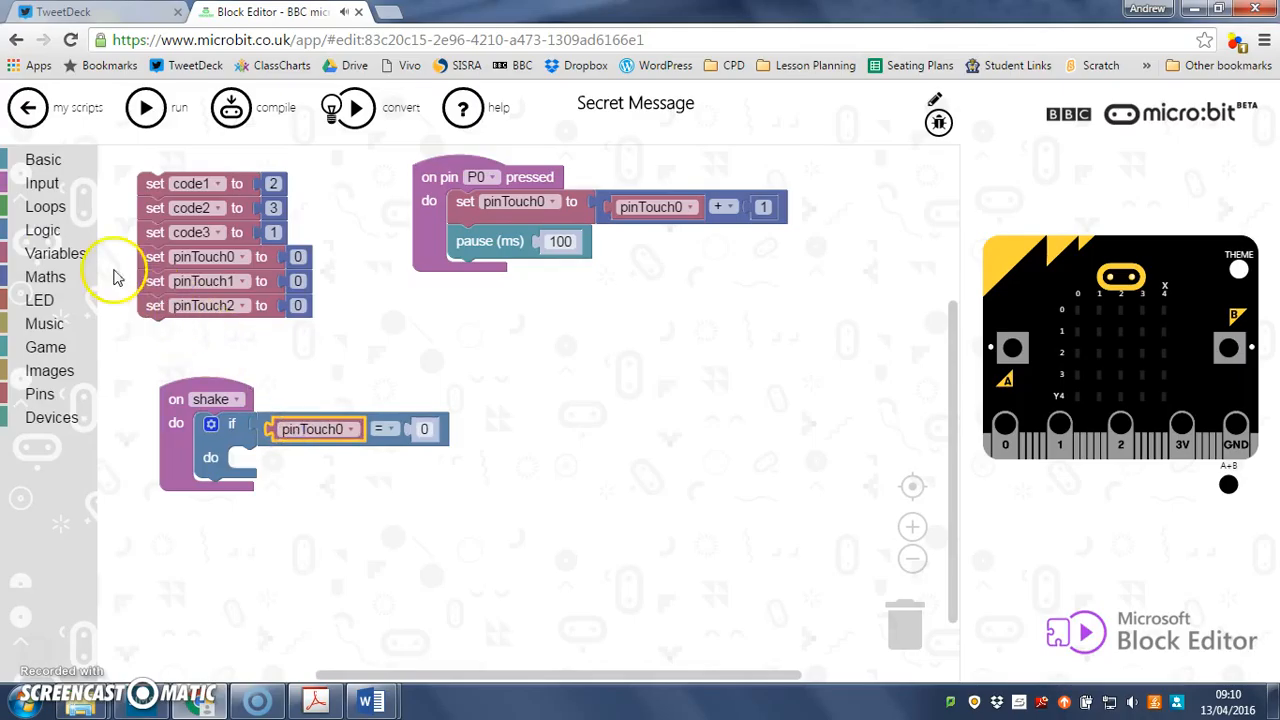
pyautogui.click(70, 254)
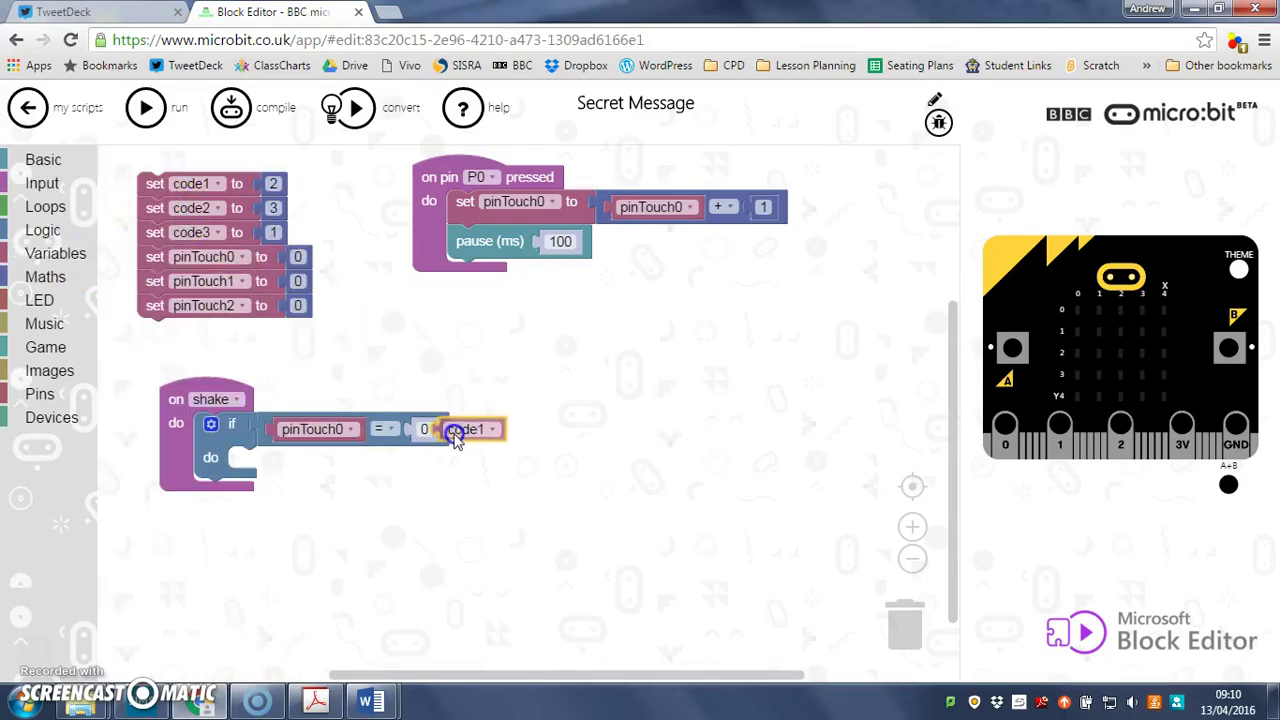
pyautogui.moveTo(137, 200)
pyautogui.mouseDown()
pyautogui.moveTo(452, 440)
pyautogui.moveTo(442, 436)
pyautogui.mouseUp()
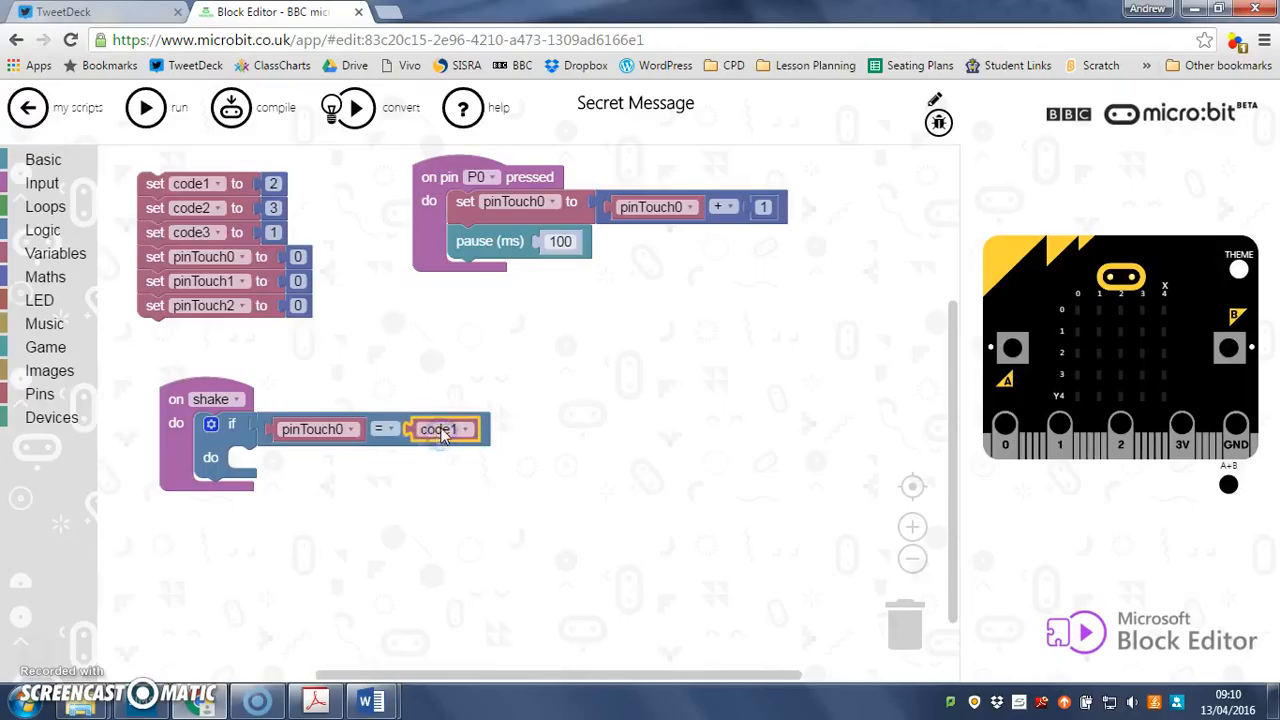
# Put a 'show string' block in the if's do slot and change its text to THE
pyautogui.click(43, 160)
pyautogui.moveTo(150, 215); pyautogui.dragTo(380, 463)
pyautogui.click(375, 464)
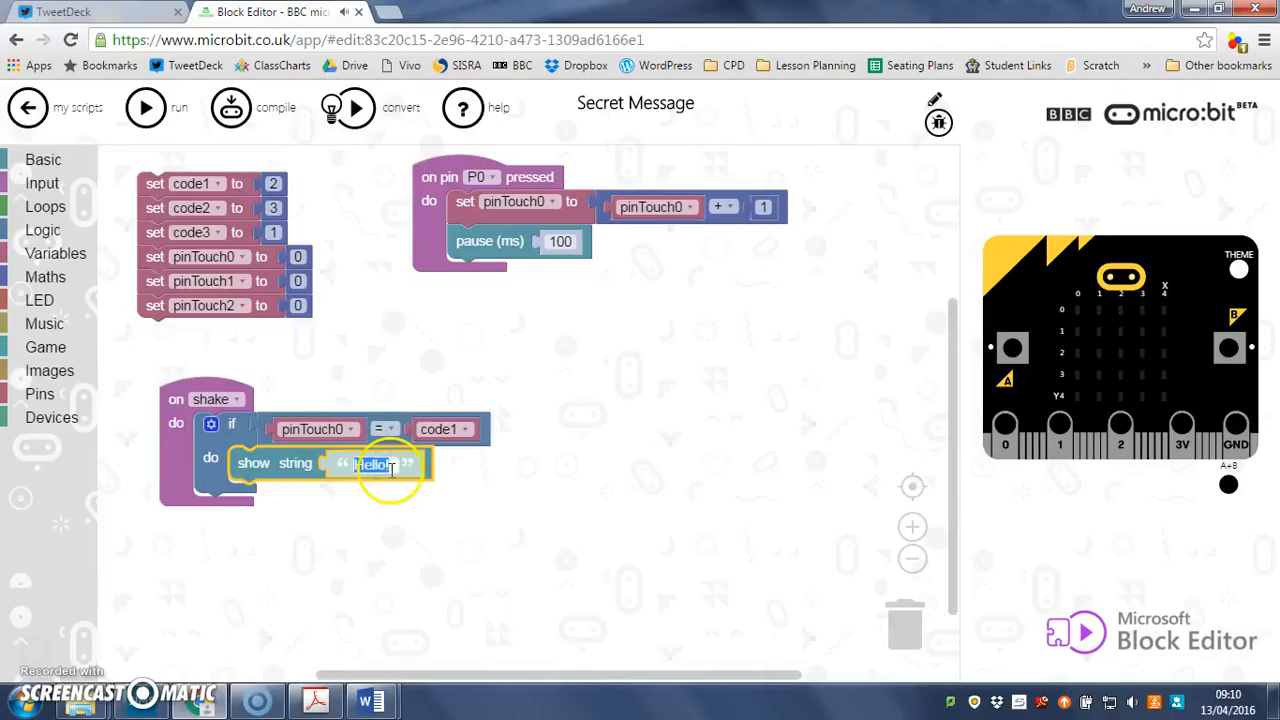
pyautogui.write('HE')
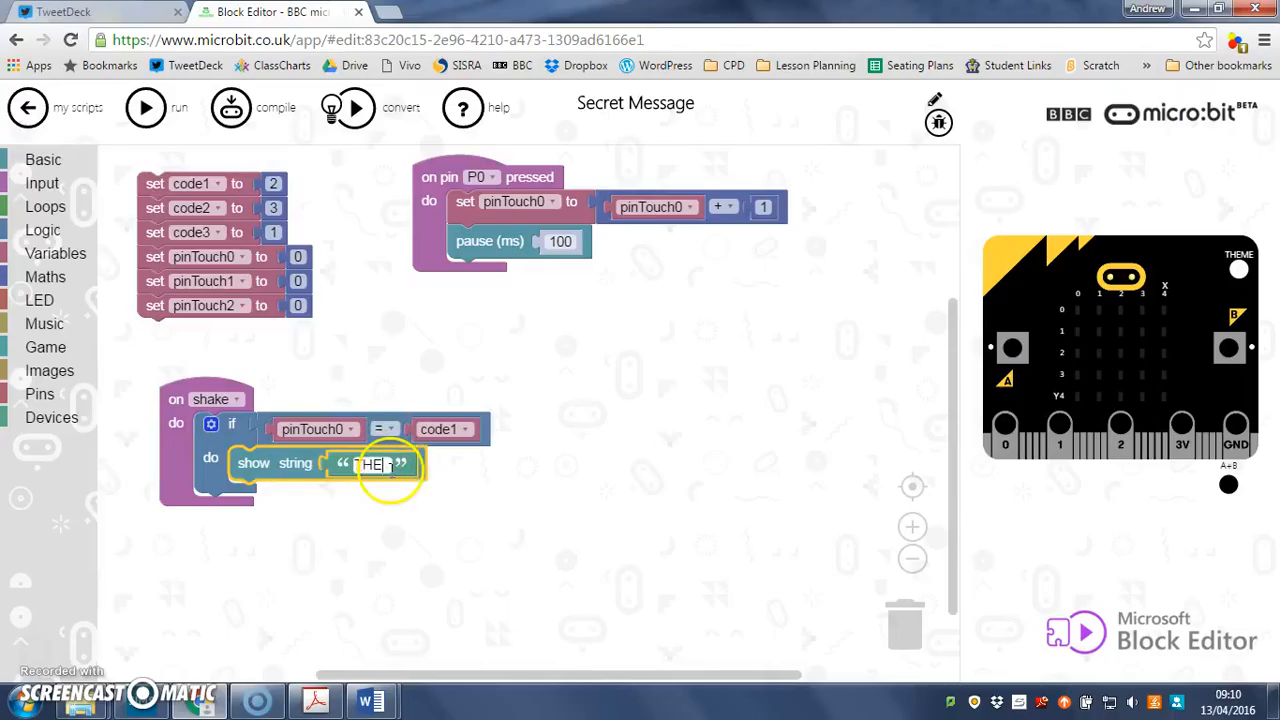
pyautogui.press('Return')
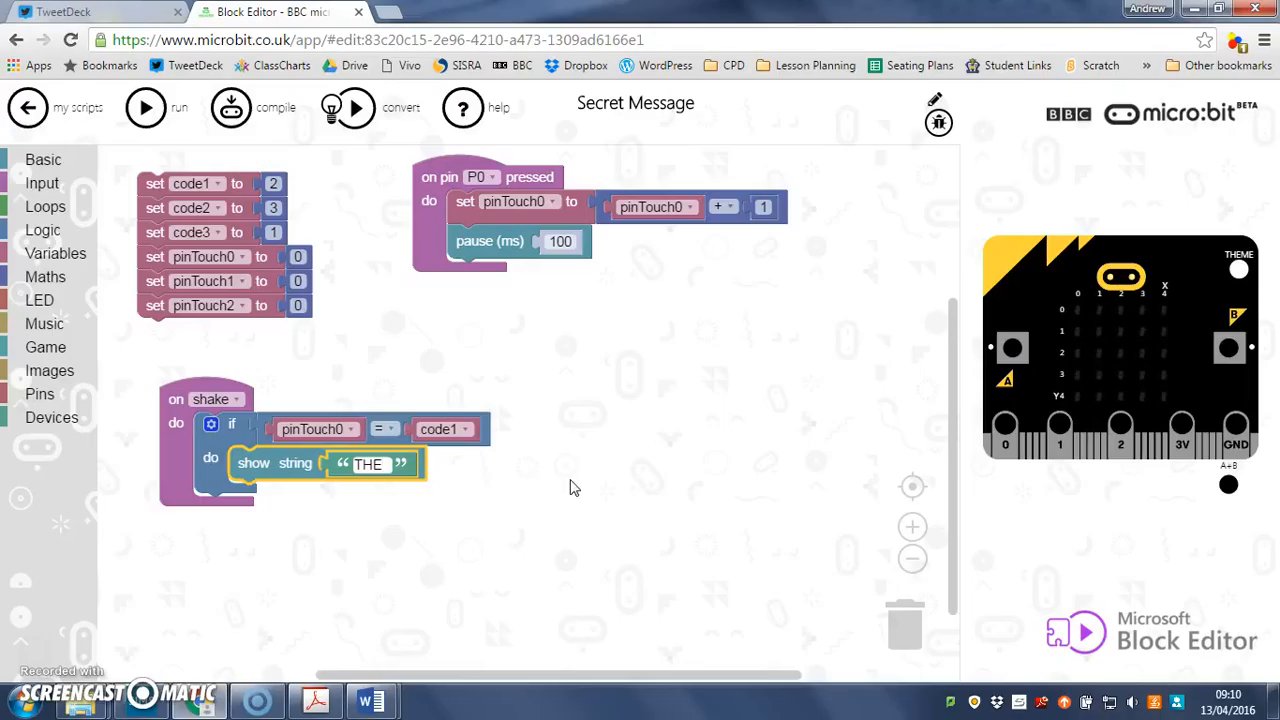
pyautogui.click(570, 482)
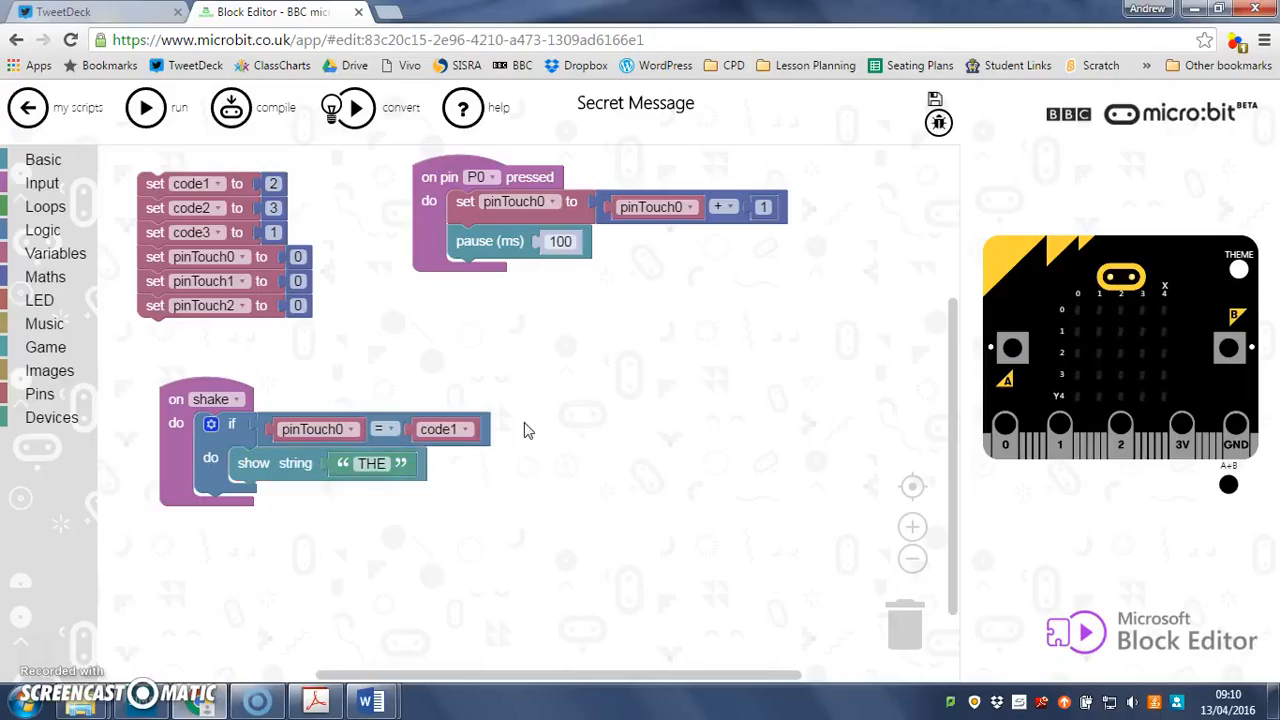
pyautogui.click(267, 467)
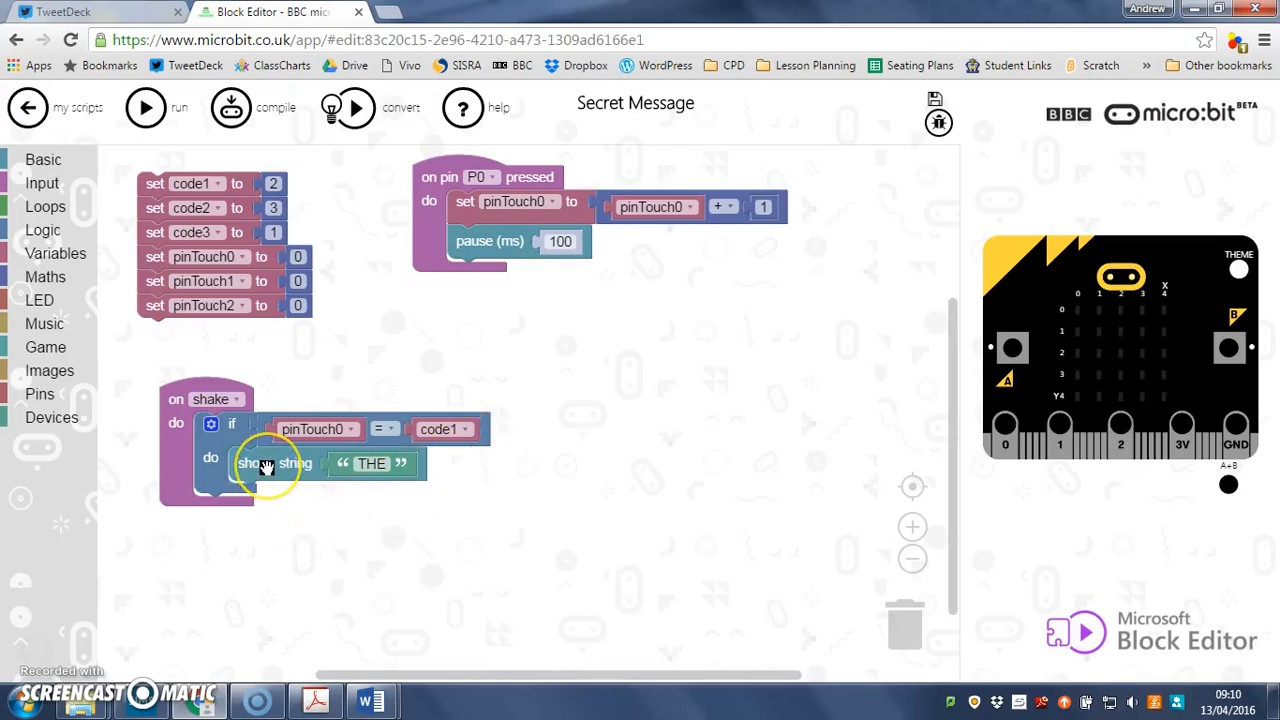
# Nest 'show string THE' inside a new inner if that checks 'button A is pressed'
pyautogui.click(180, 445)
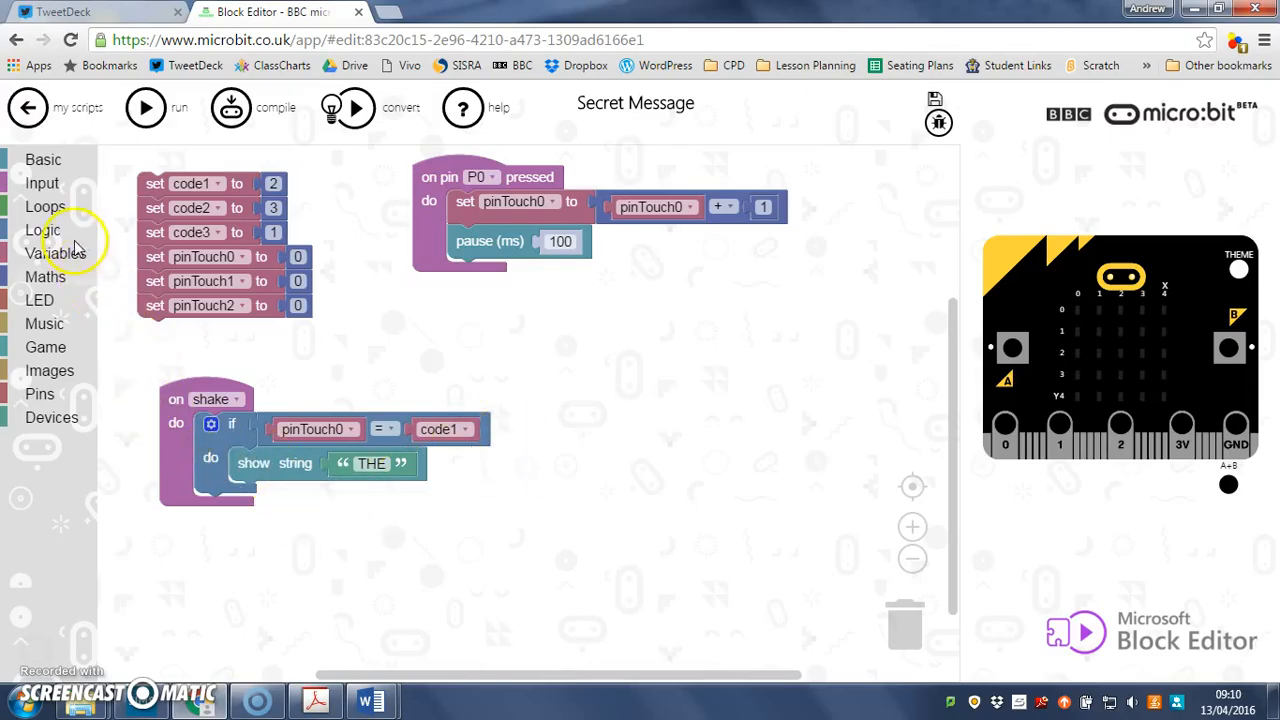
pyautogui.click(43, 230)
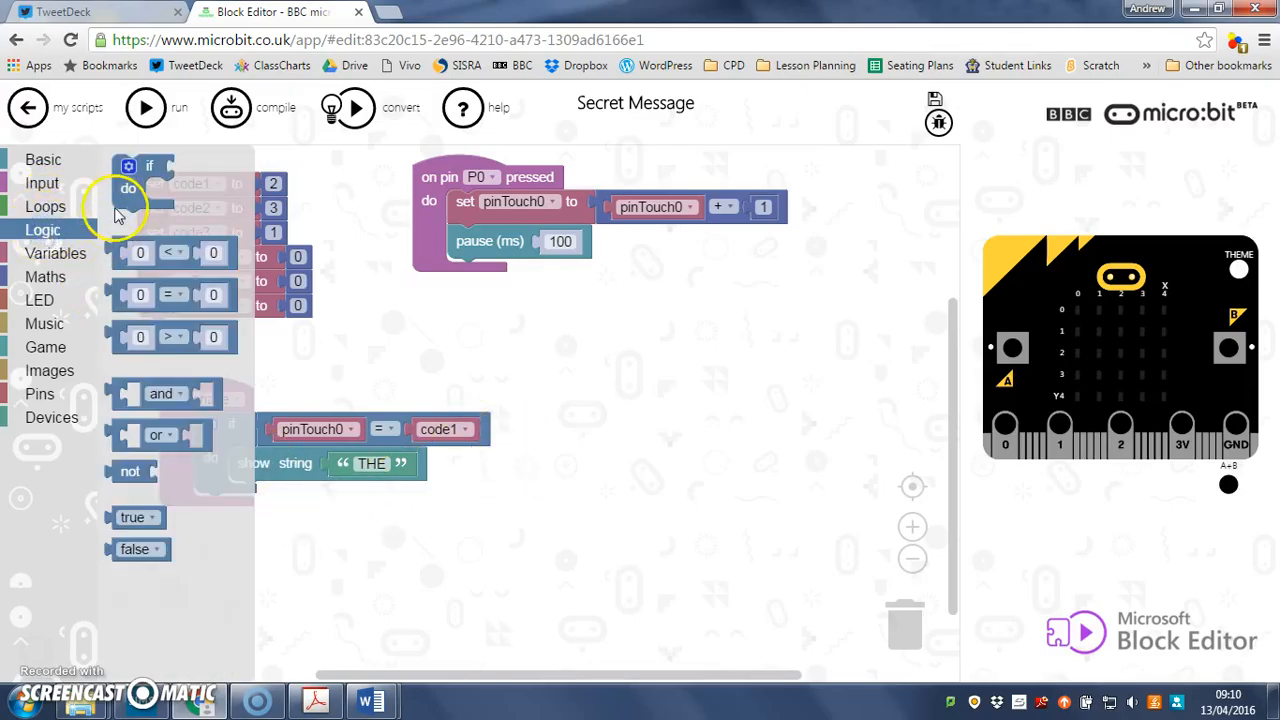
pyautogui.moveTo(125, 190); pyautogui.dragTo(221, 469)
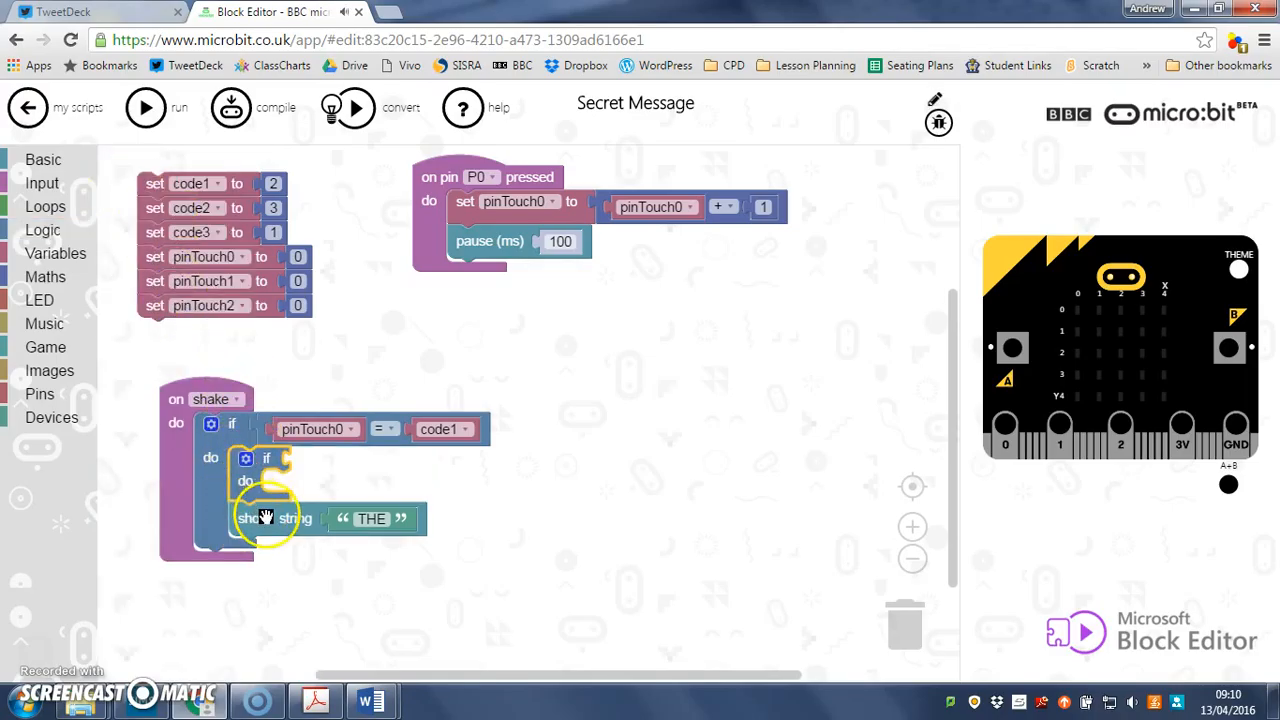
pyautogui.moveTo(250, 518); pyautogui.dragTo(301, 481)
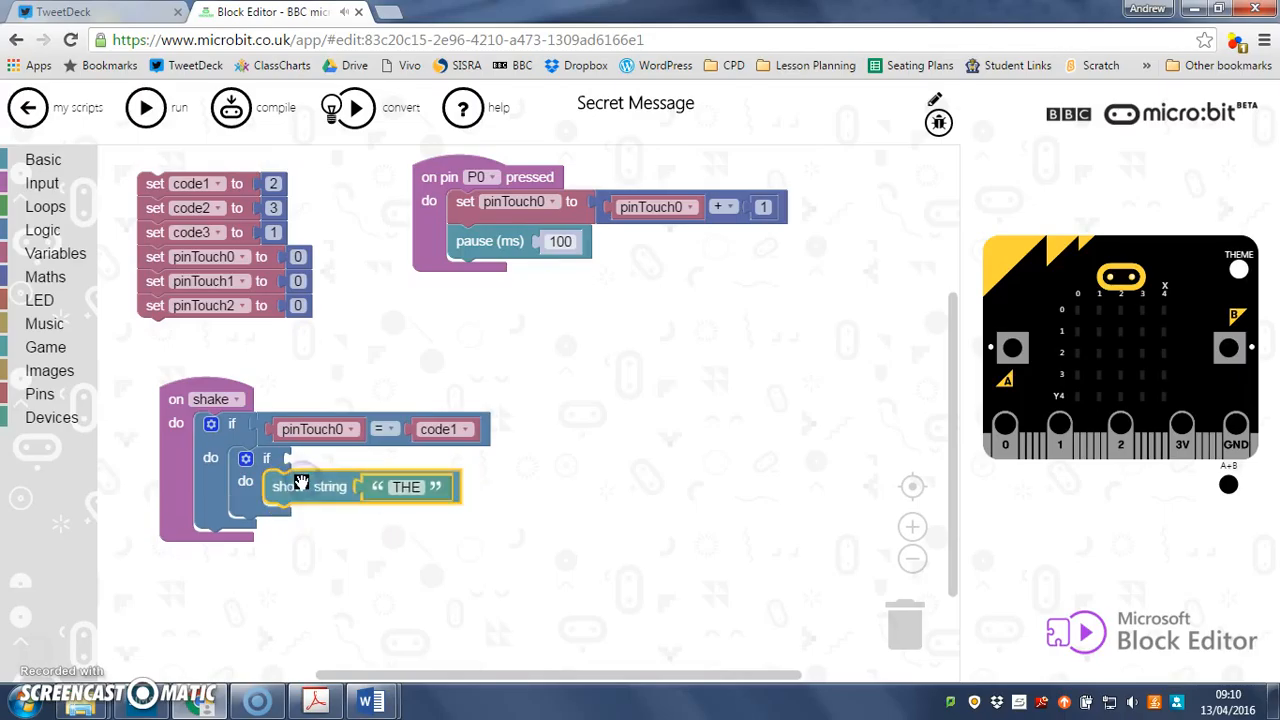
pyautogui.click(50, 193)
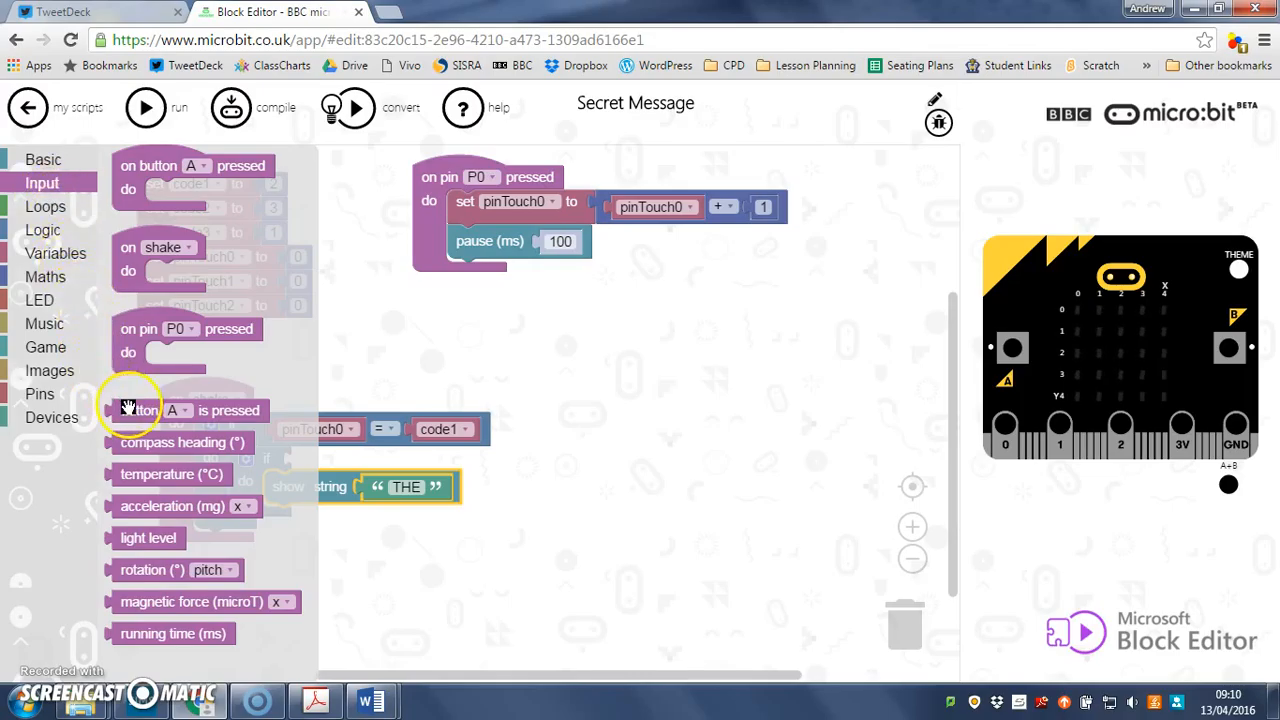
pyautogui.moveTo(128, 410); pyautogui.dragTo(308, 459)
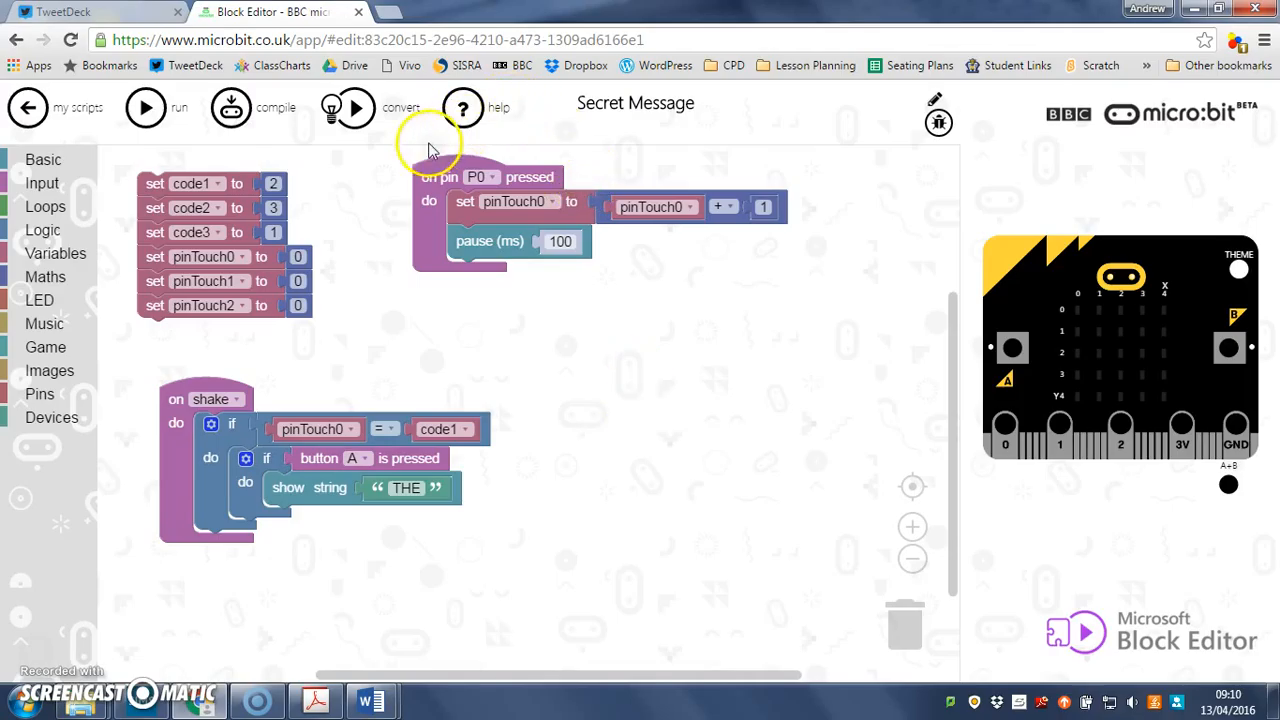
# Run the simulator and test it by touching pin 0, shaking, and pressing button A
pyautogui.click(148, 110)
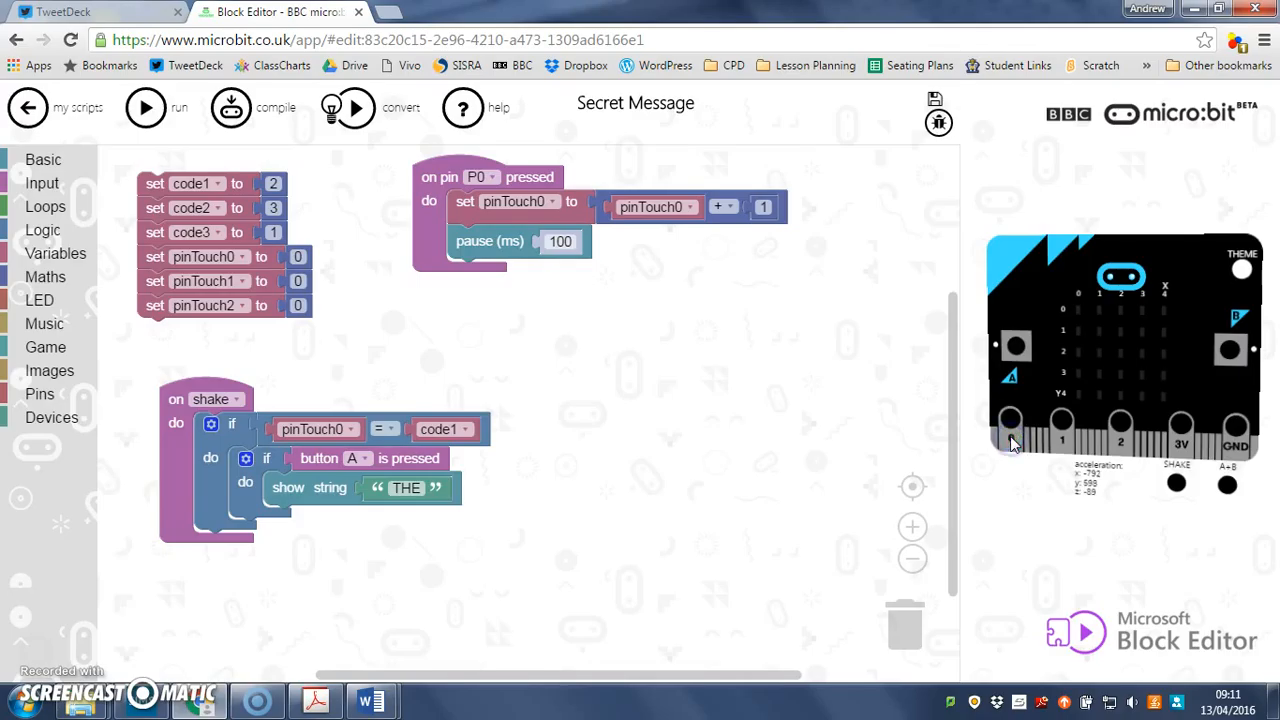
pyautogui.click(967, 480)
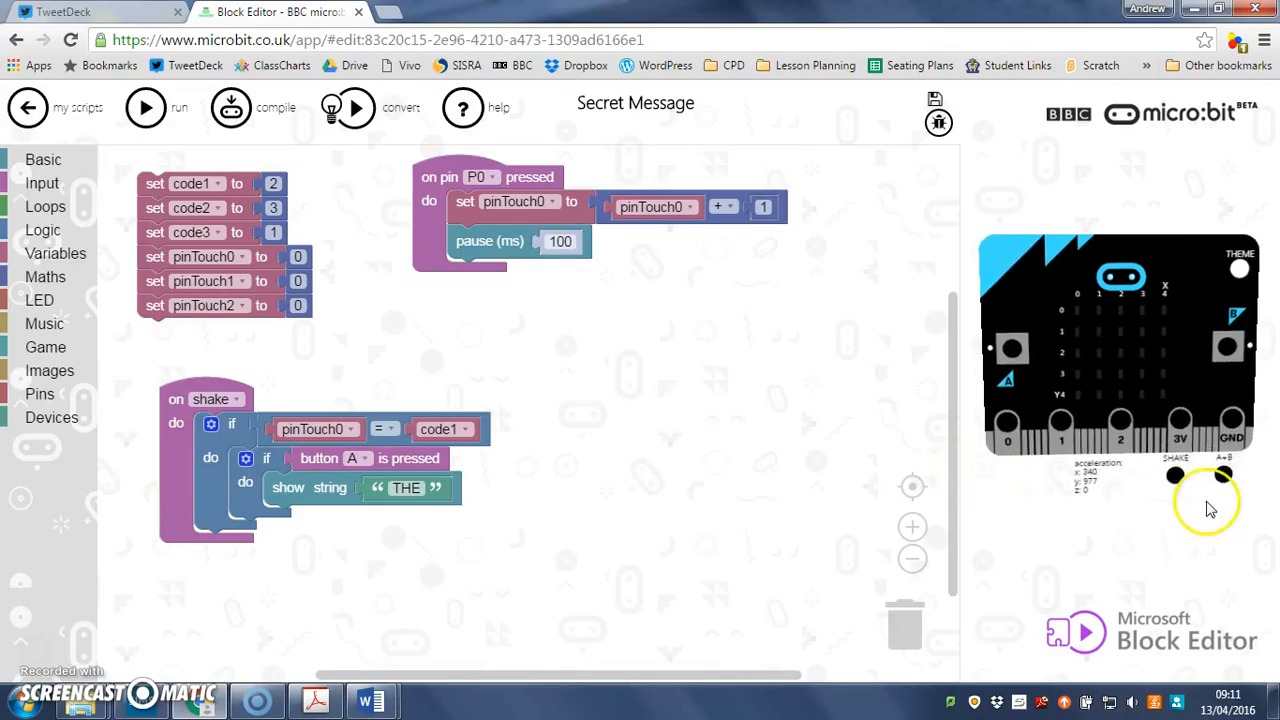
pyautogui.click(1176, 476)
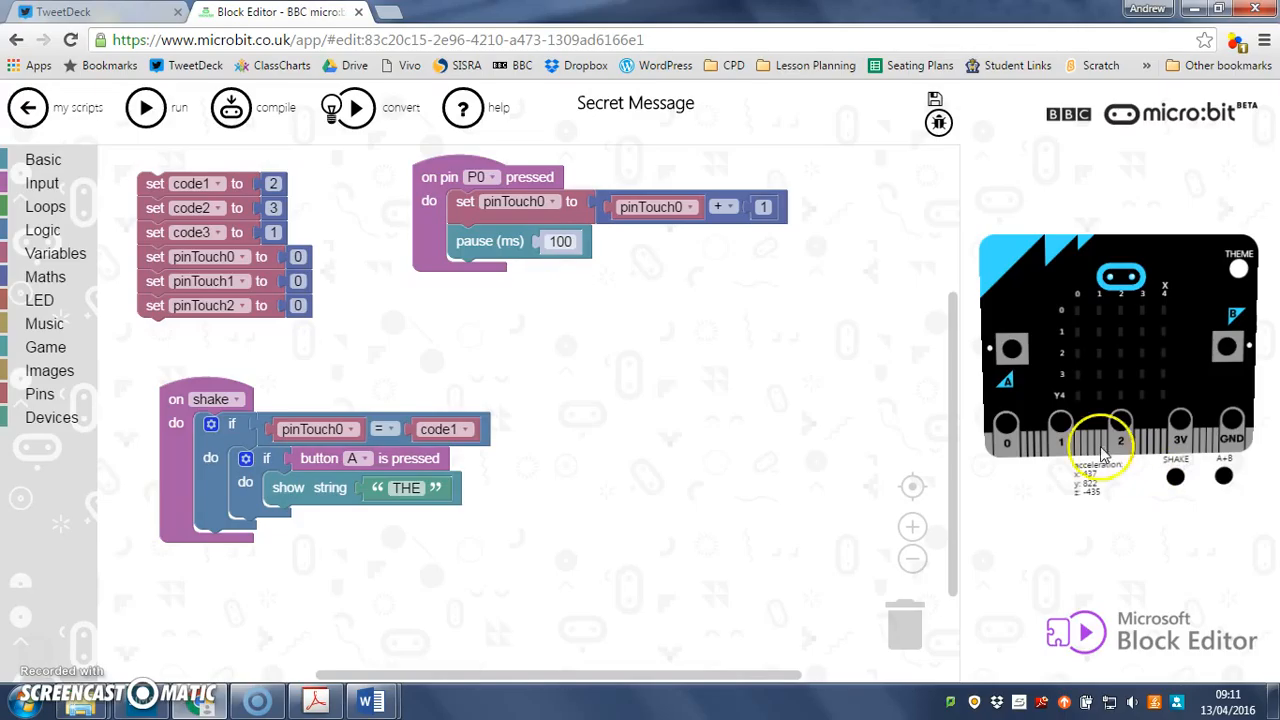
pyautogui.click(1016, 348)
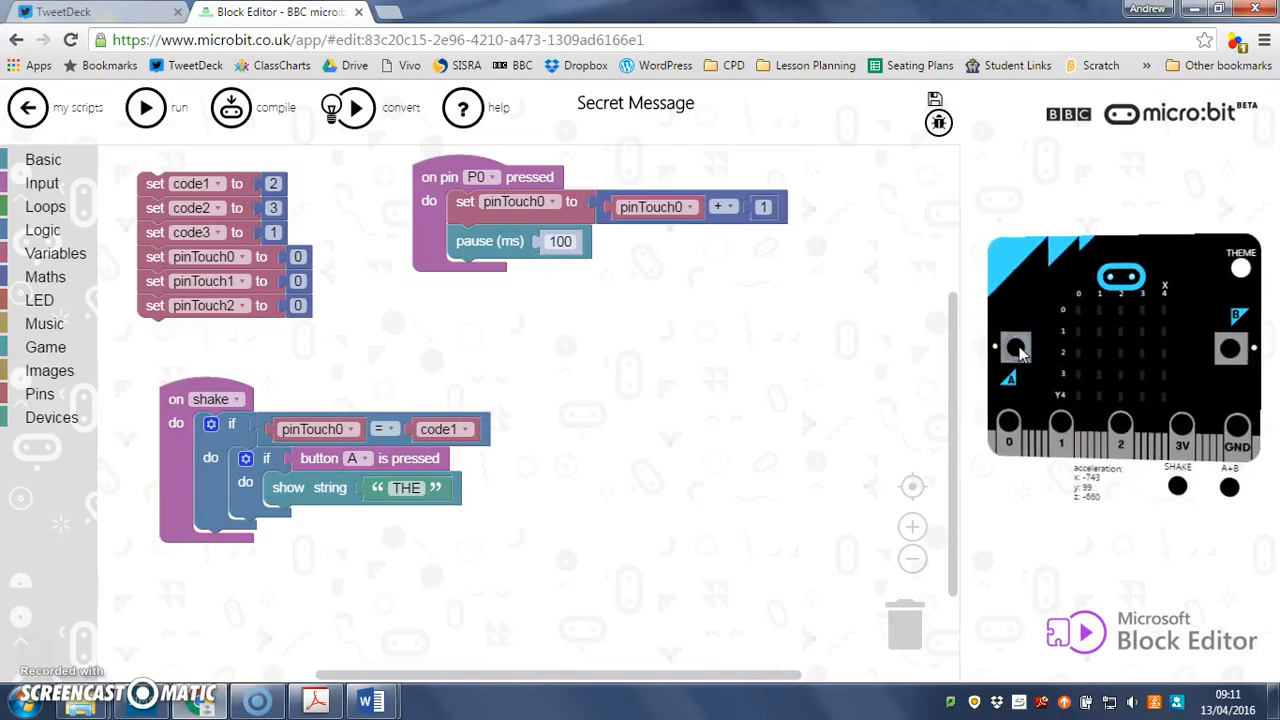
pyautogui.click(1020, 355)
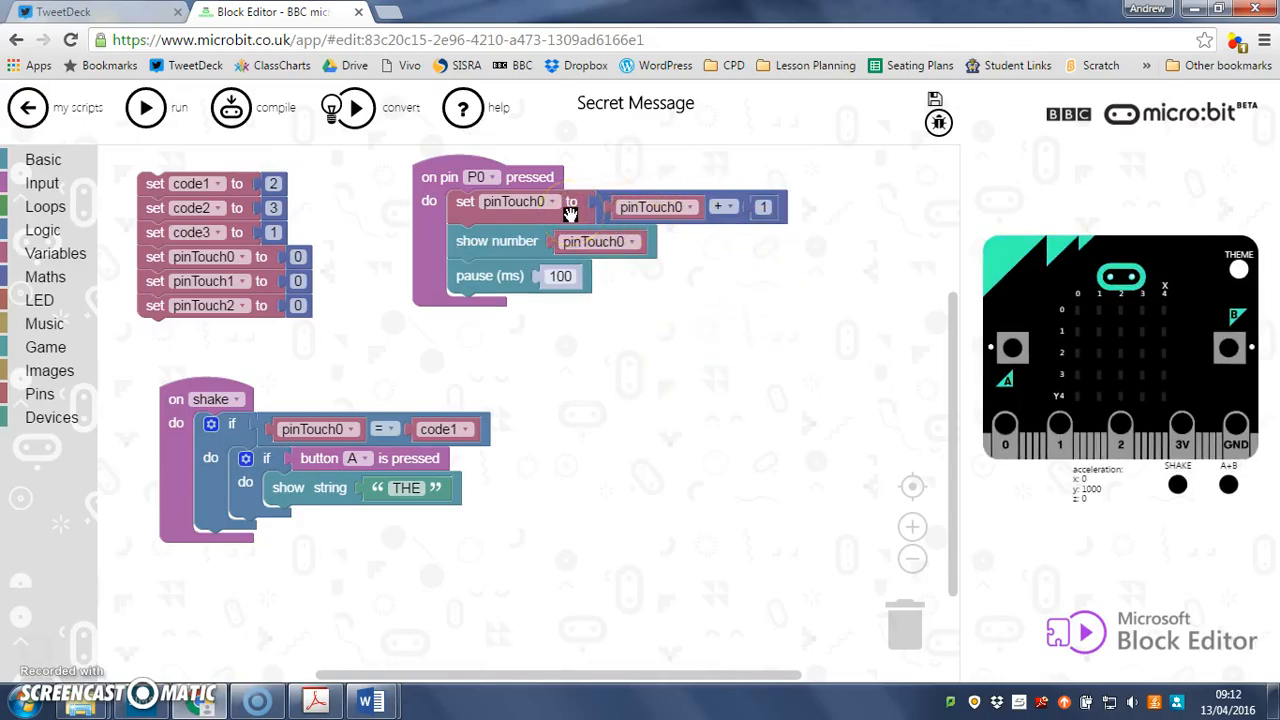
# Lift 'show string THE' out of the button A check and restart the simulator
pyautogui.moveTo(515, 365); pyautogui.dragTo(475, 250)
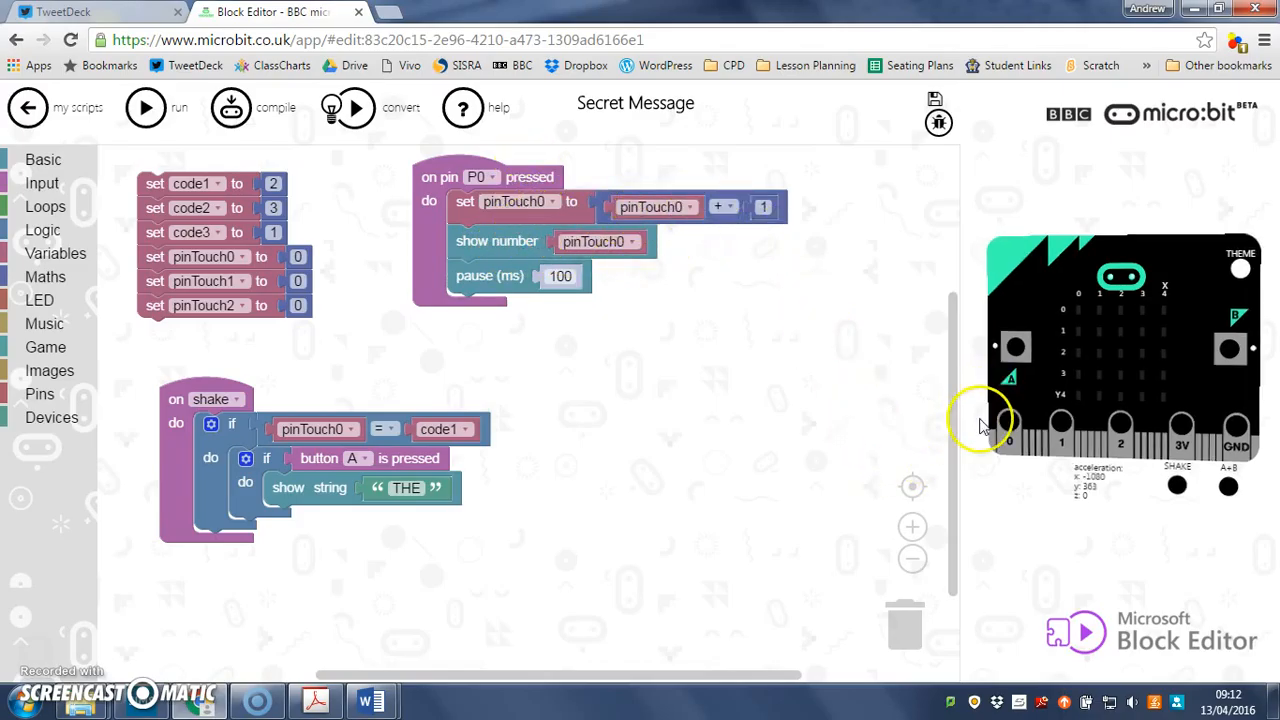
pyautogui.click(150, 110)
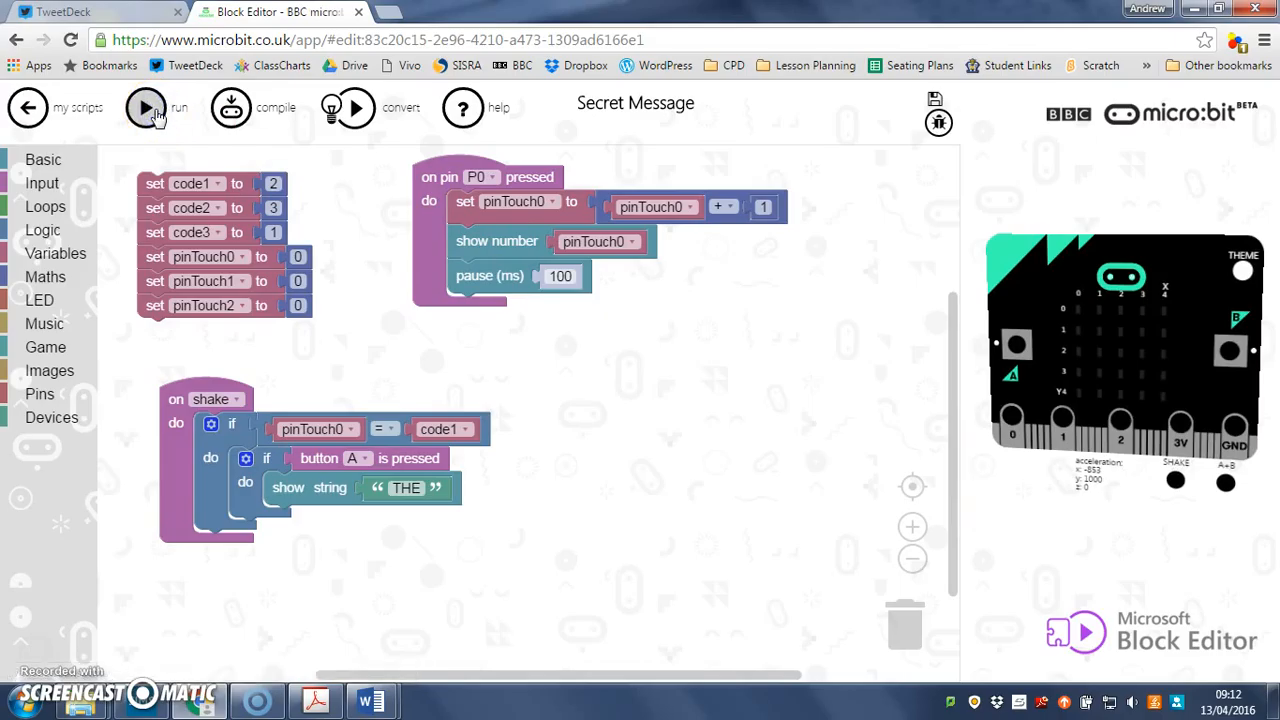
pyautogui.click(147, 108)
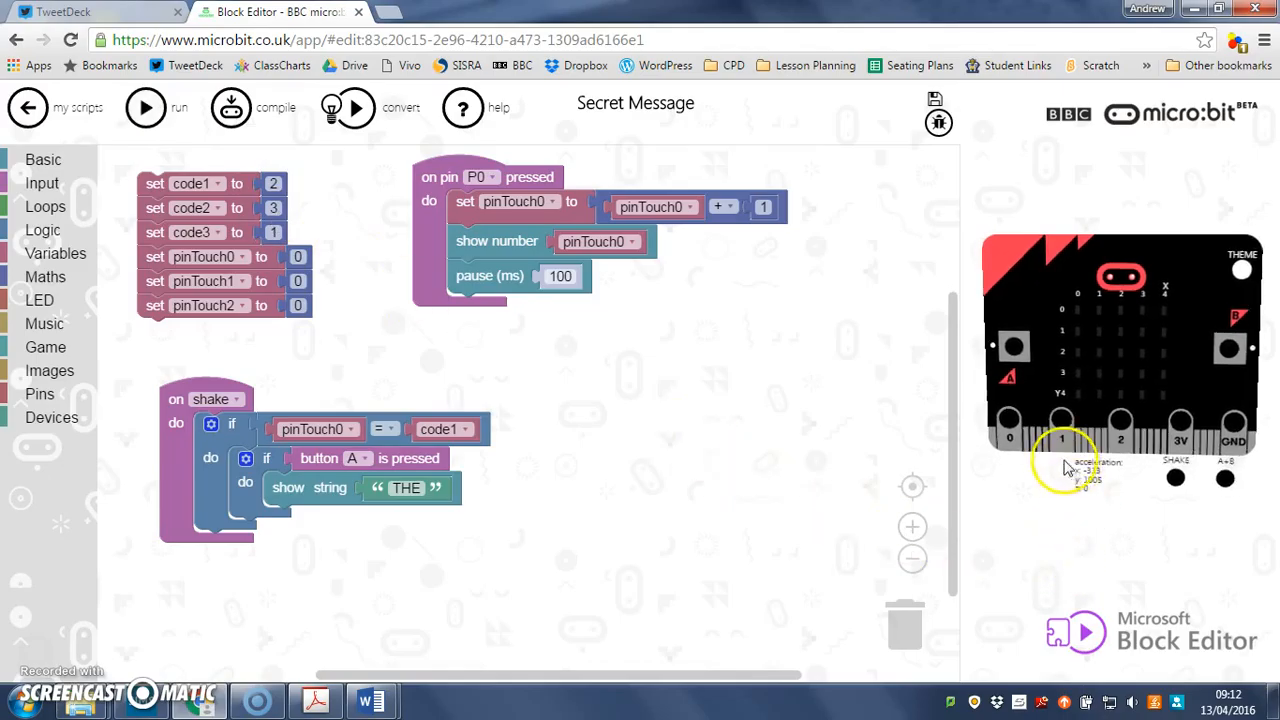
# Pinch pin 0 twice so the display shows 2, then shake and press button A
pyautogui.click(1010, 445)
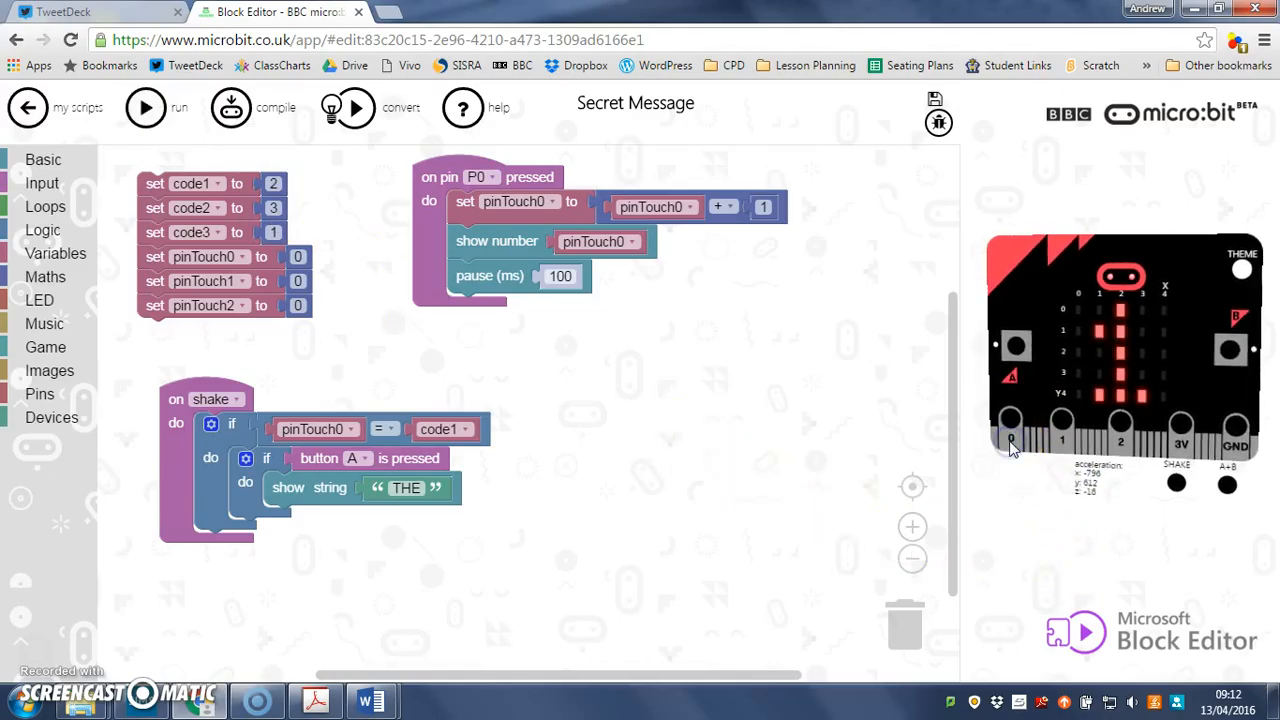
pyautogui.click(1008, 440)
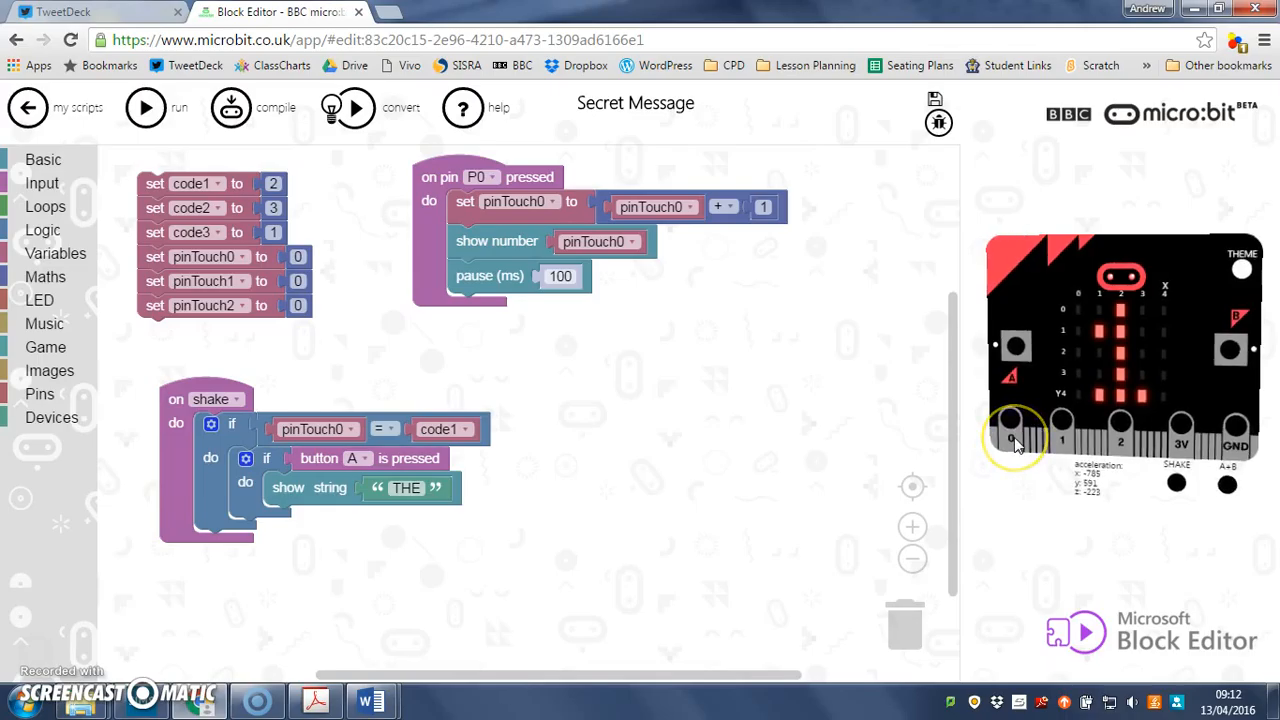
pyautogui.moveTo(1015, 443); pyautogui.dragTo(1022, 518)
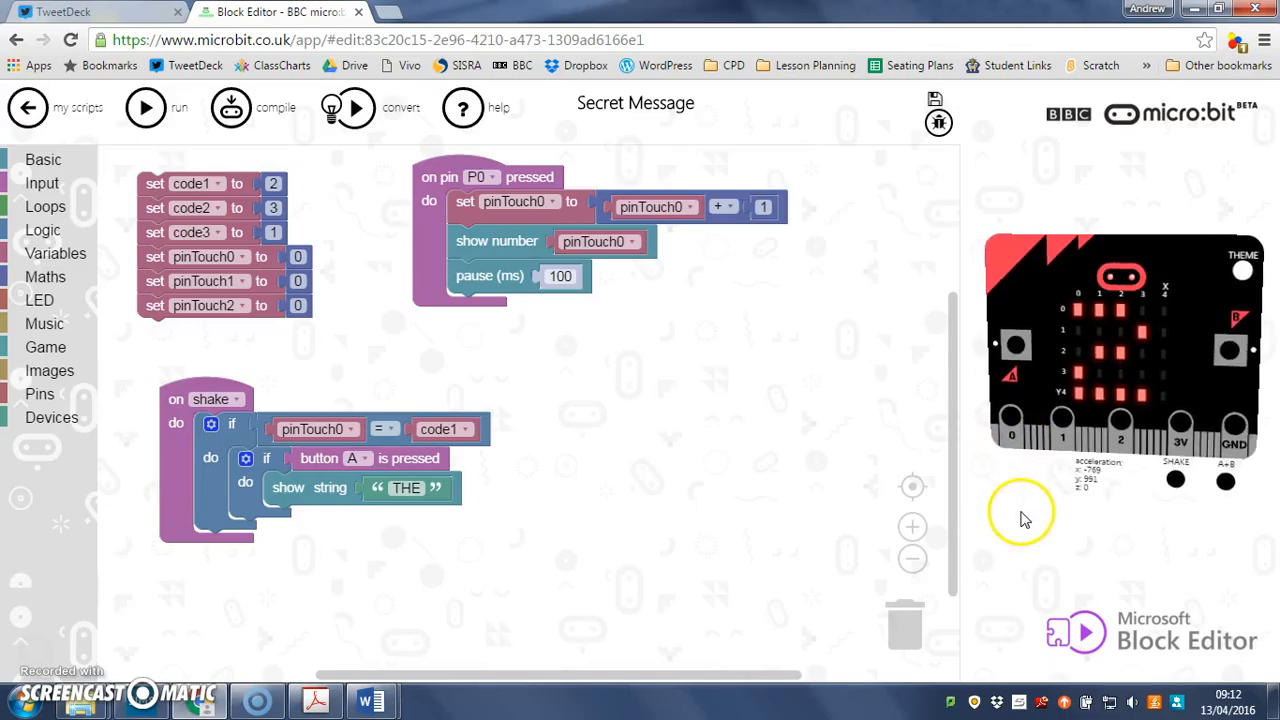
pyautogui.click(1177, 476)
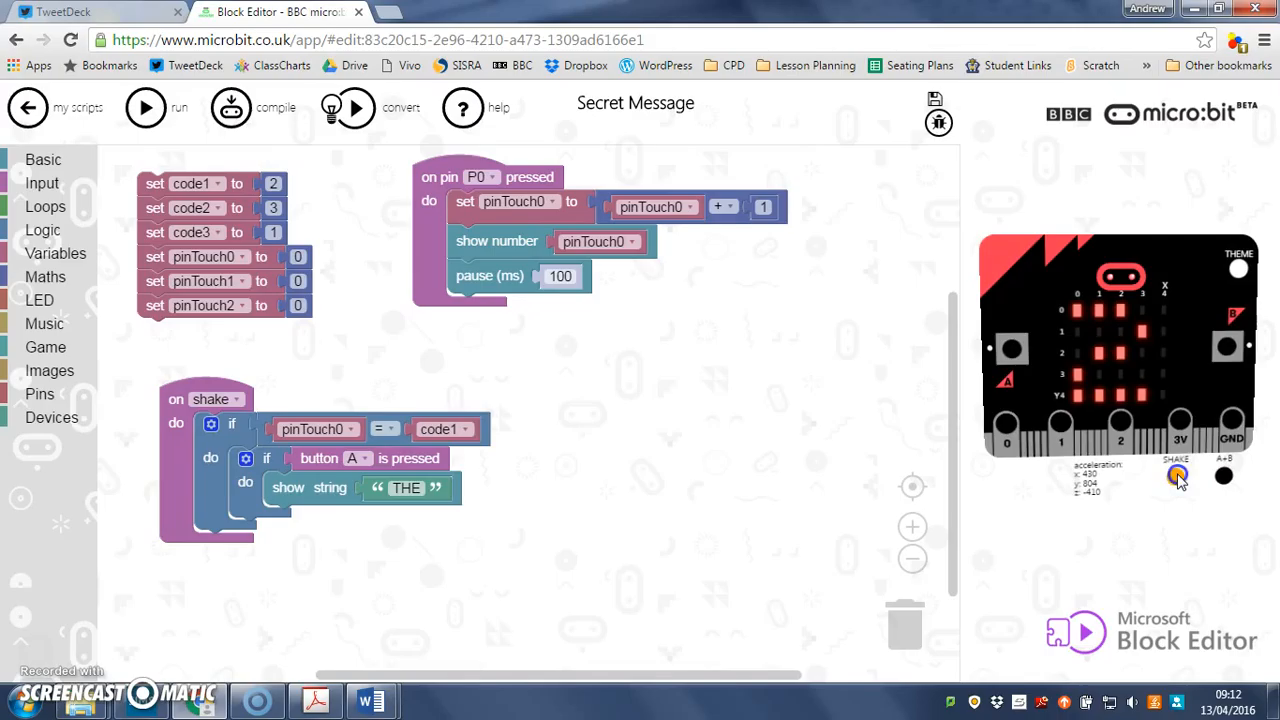
pyautogui.click(1018, 348)
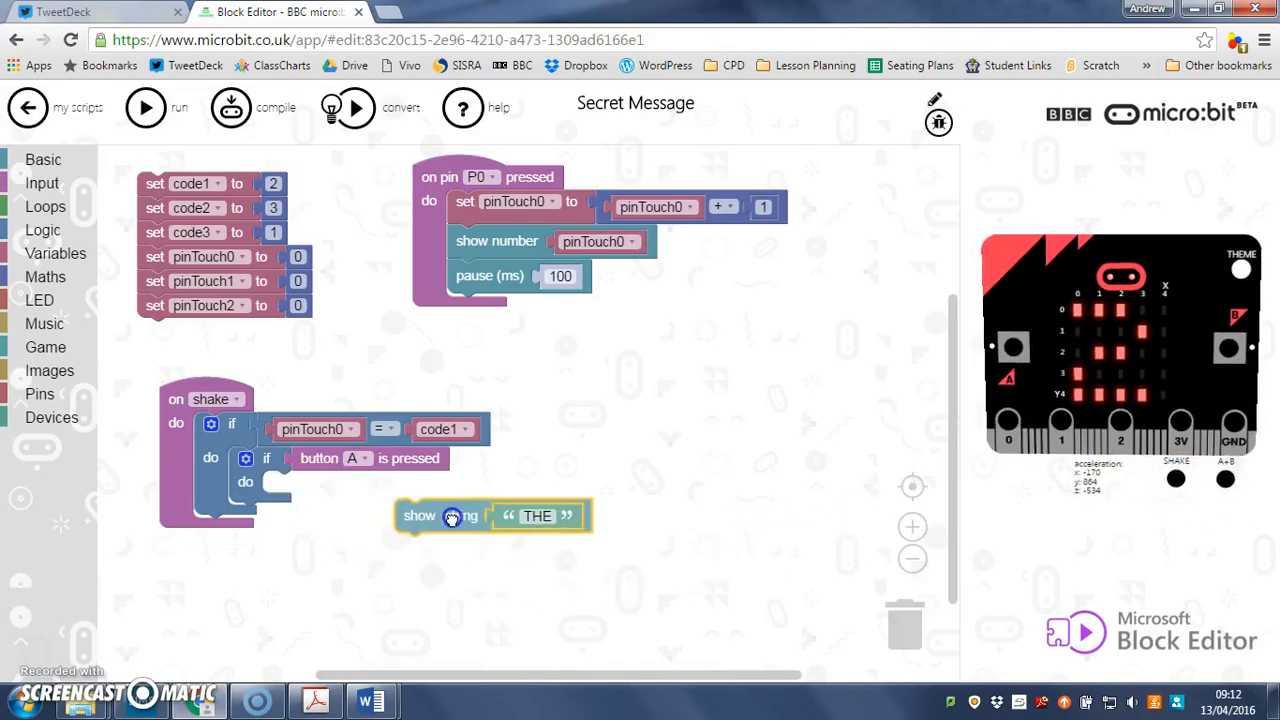
# Move 'show string THE' back into the pinTouch0 = code1 if, set the button A if aside, and rerun
pyautogui.moveTo(329, 497); pyautogui.dragTo(488, 507)
pyautogui.moveTo(270, 458)
pyautogui.mouseDown()
pyautogui.moveTo(383, 473)
pyautogui.moveTo(764, 399)
pyautogui.mouseUp()
pyautogui.moveTo(460, 511)
pyautogui.mouseDown()
pyautogui.moveTo(300, 485)
pyautogui.moveTo(297, 473)
pyautogui.mouseUp()
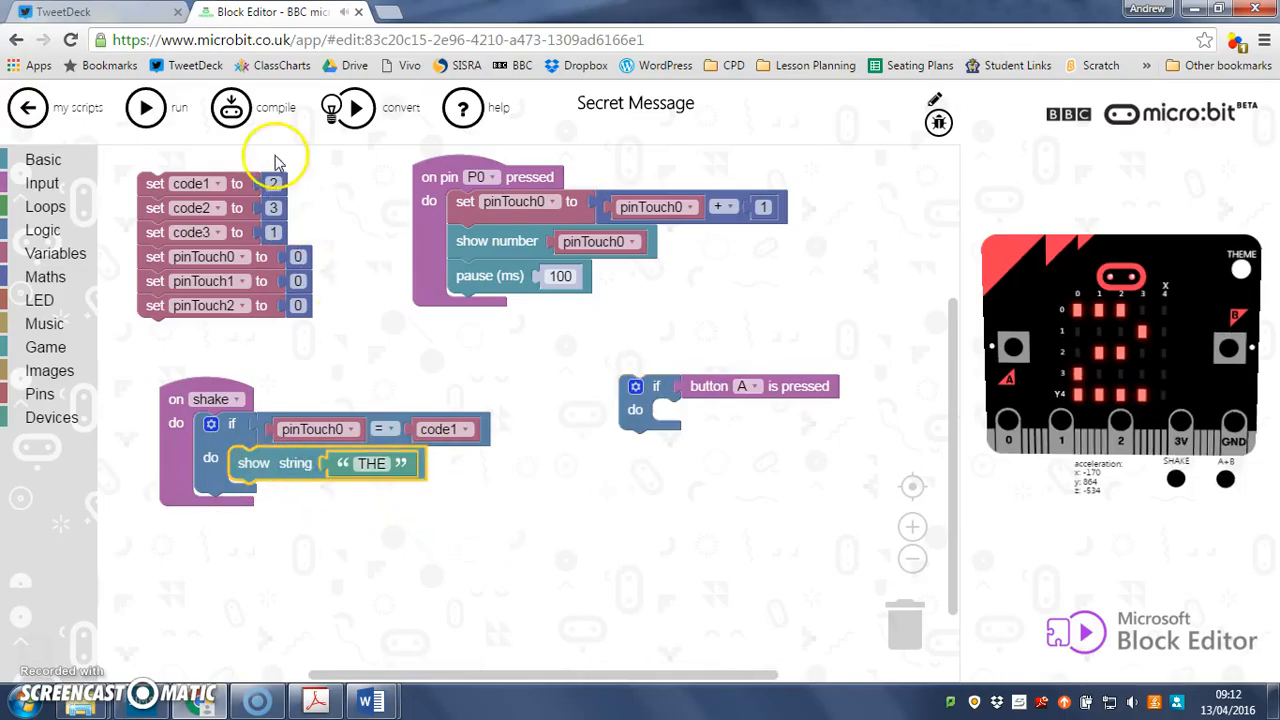
pyautogui.click(148, 112)
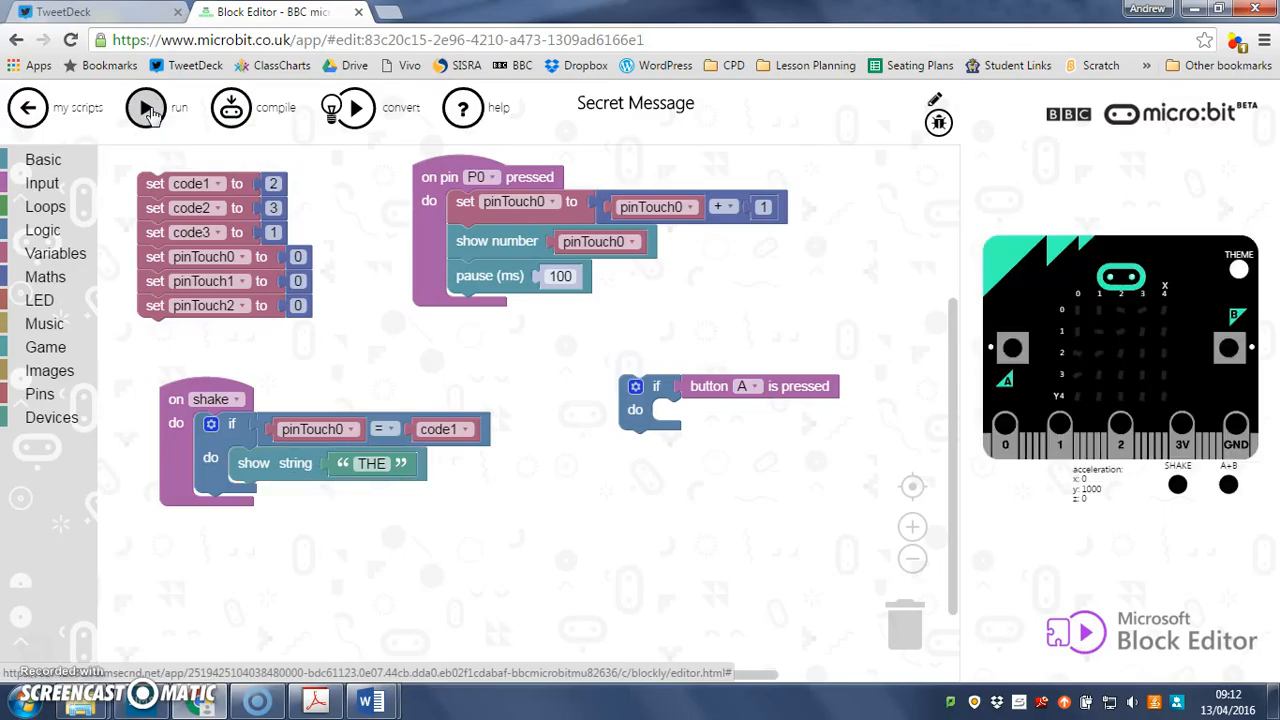
pyautogui.click(1010, 445)
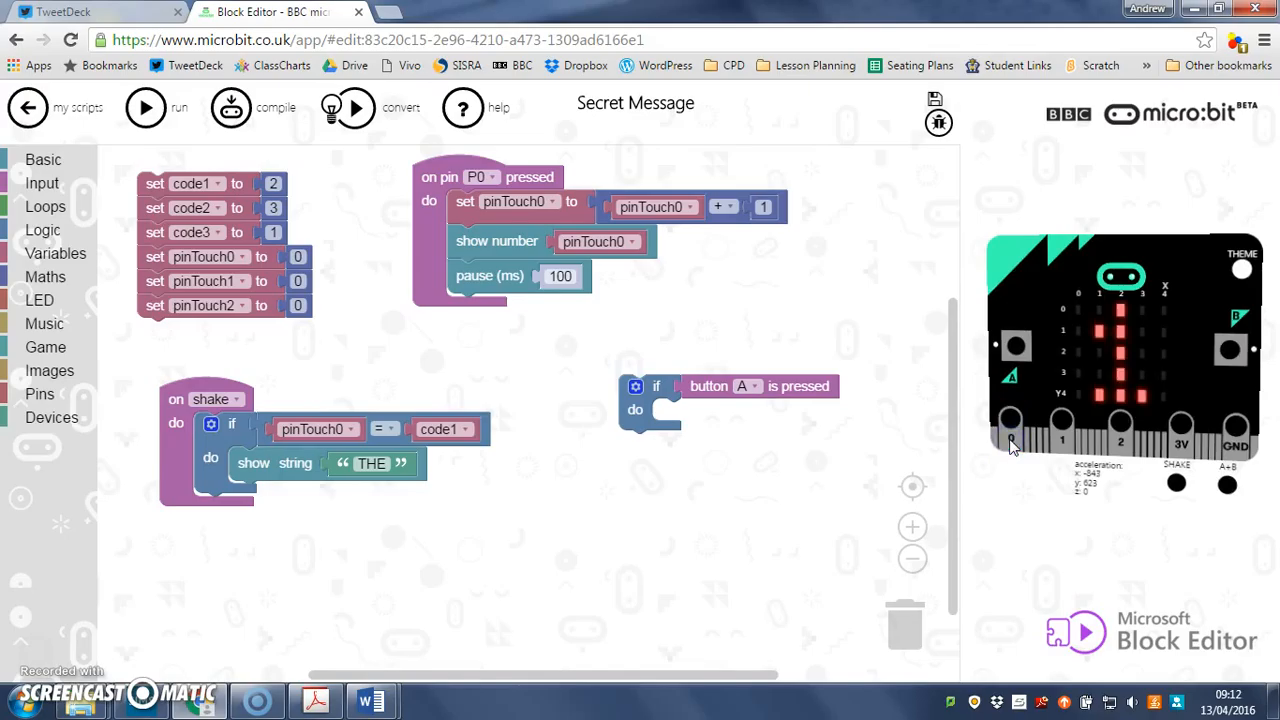
pyautogui.click(1010, 445)
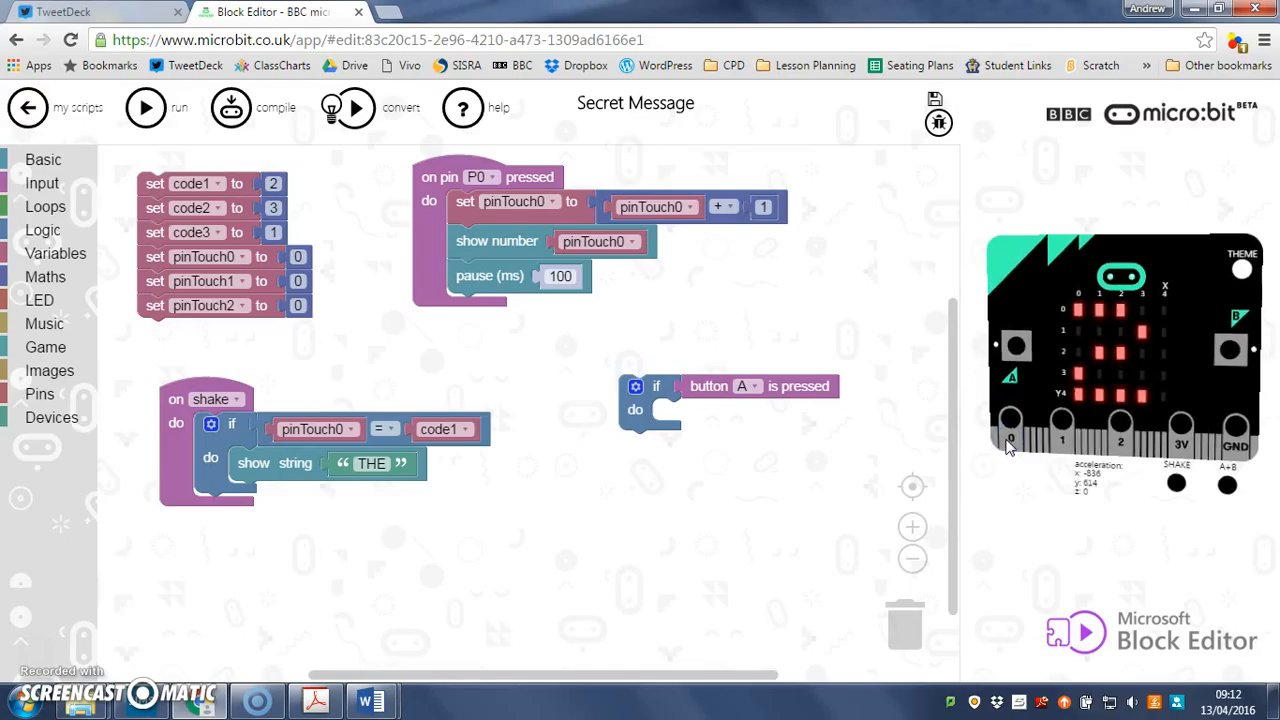
pyautogui.click(1176, 478)
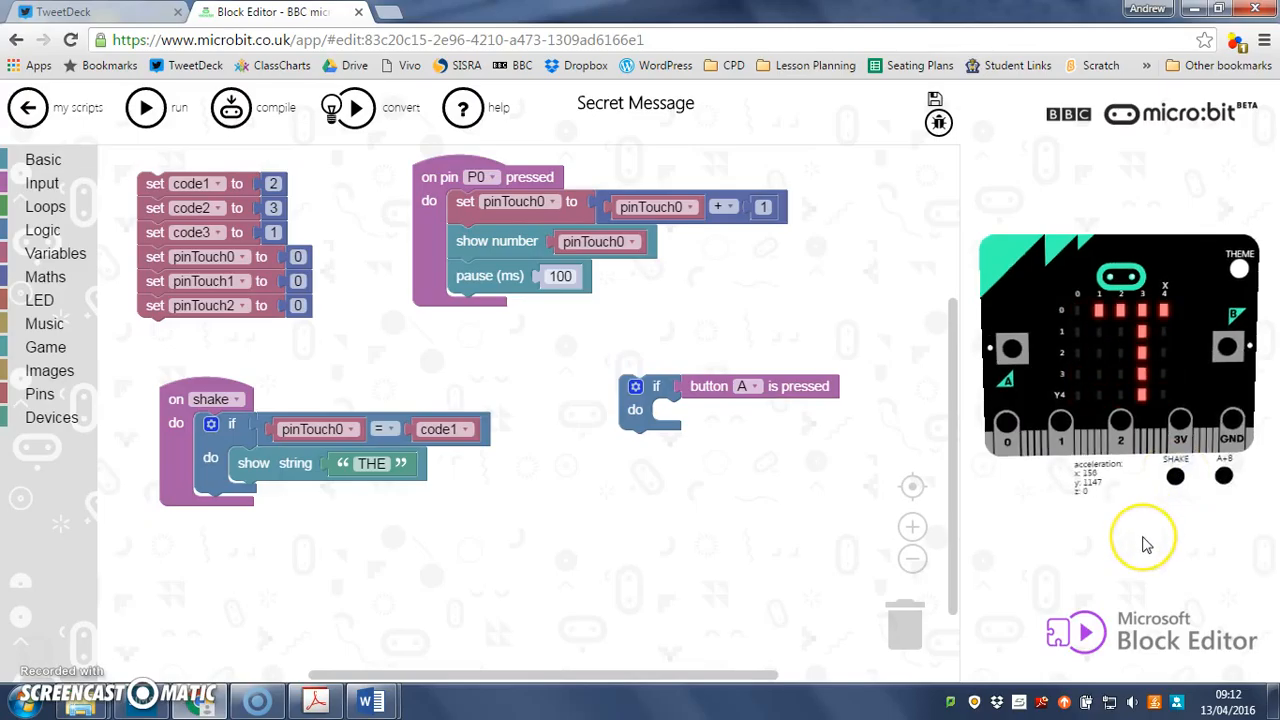
pyautogui.click(678, 405)
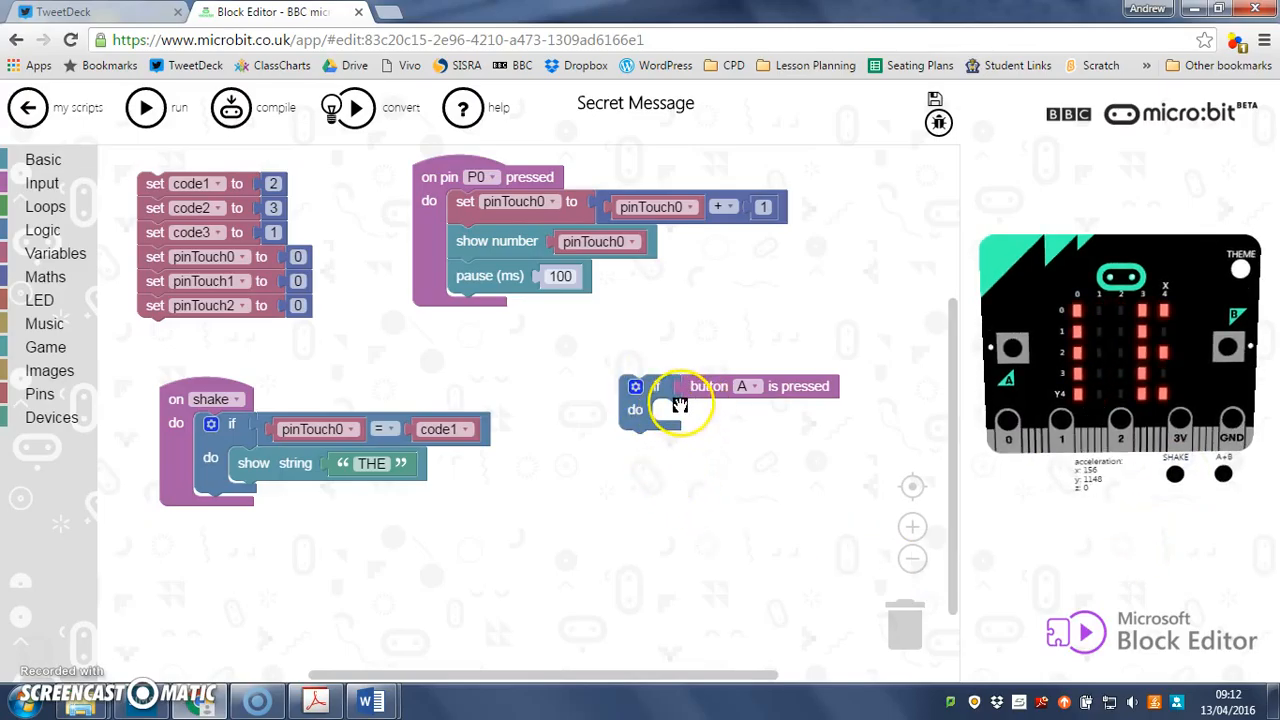